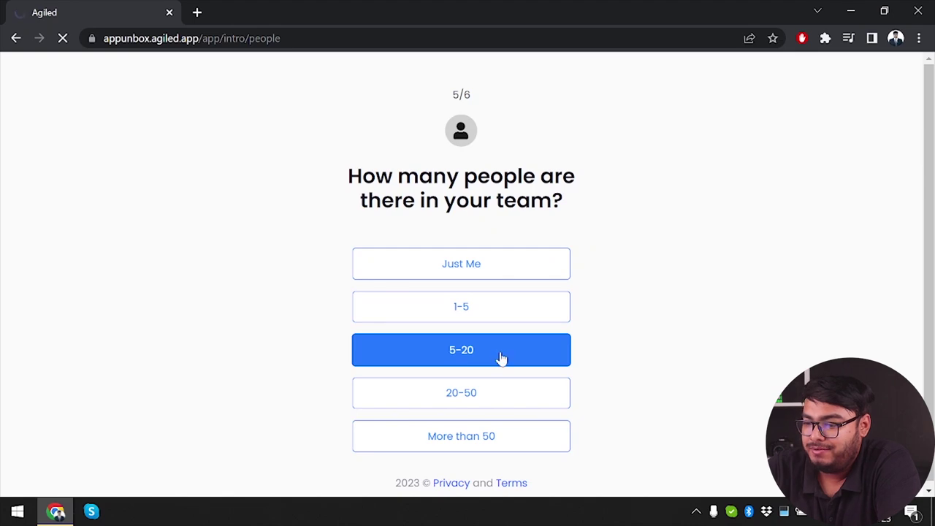
Finish the team invitation page of the setup without entering any teammate email addresses.
{"action": "left_click", "coordinate": [343, 228]}
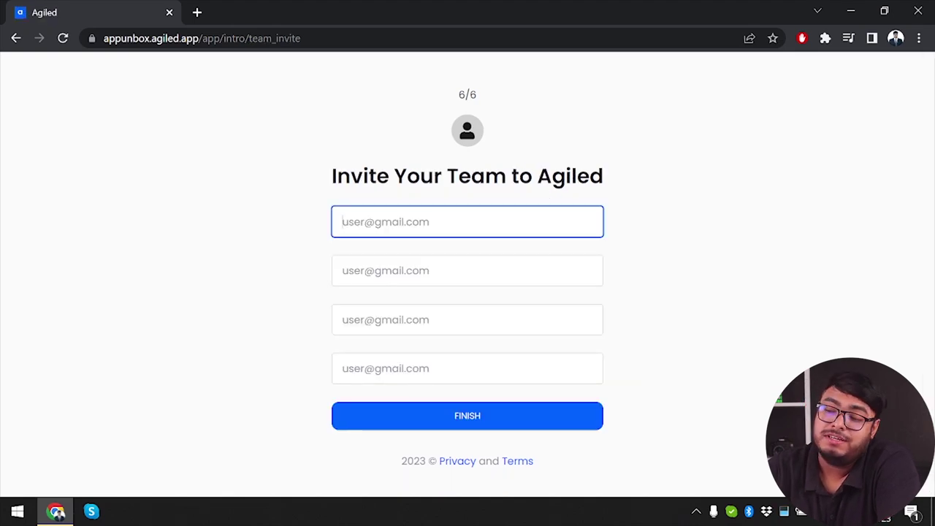
{"action": "left_click", "coordinate": [460, 420]}
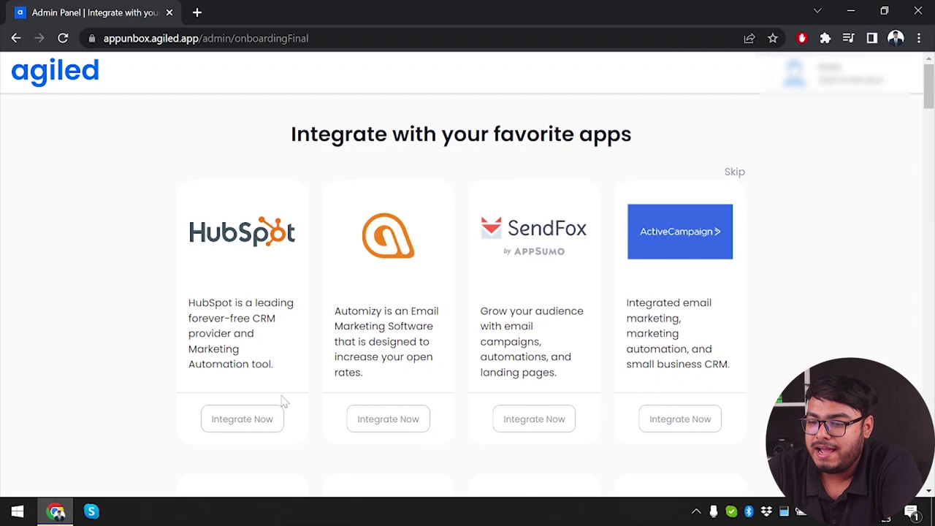
Look through the available app integrations down to Email Connections, and skip integrating any of them.
{"action": "scroll", "coordinate": [611, 418], "scroll_direction": "down", "scroll_amount": 1}
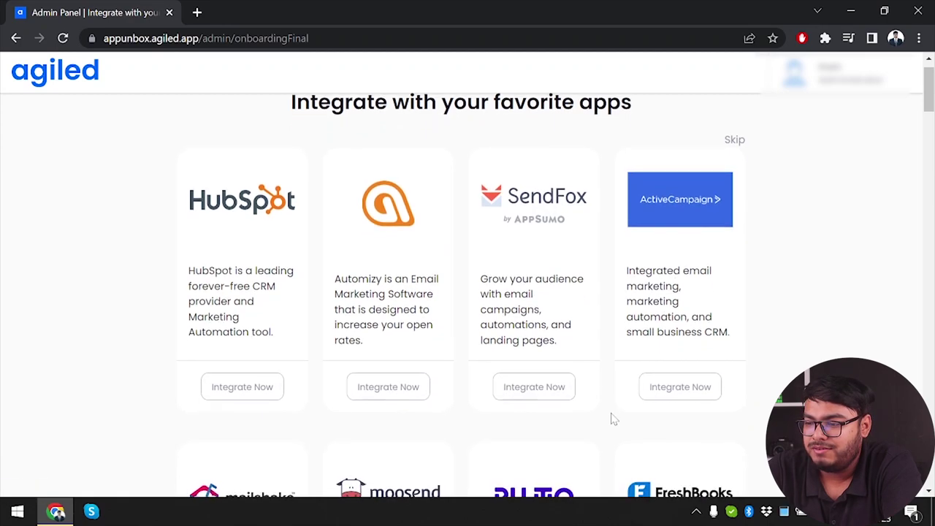
{"action": "scroll", "coordinate": [614, 419], "scroll_direction": "down", "scroll_amount": 1}
{"action": "scroll", "coordinate": [528, 368], "scroll_direction": "down", "scroll_amount": 5}
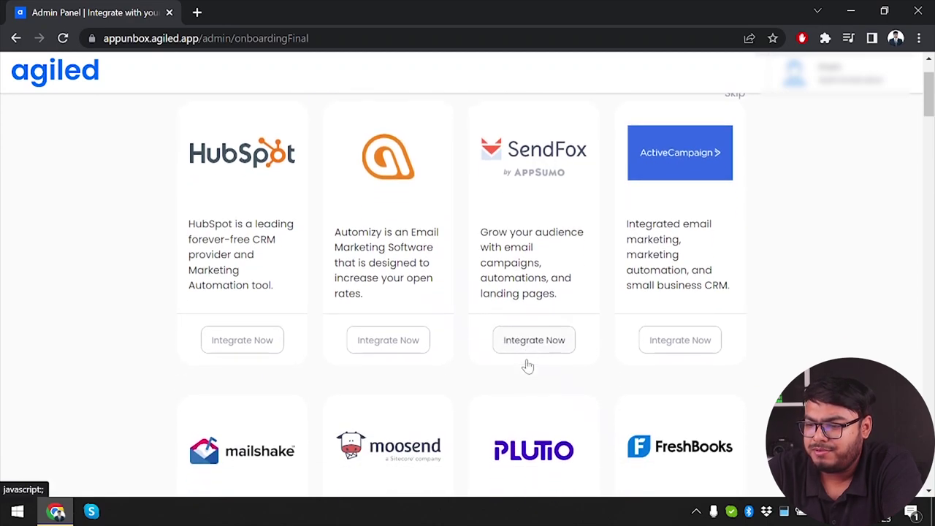
{"action": "scroll", "coordinate": [530, 366], "scroll_direction": "down", "scroll_amount": 3}
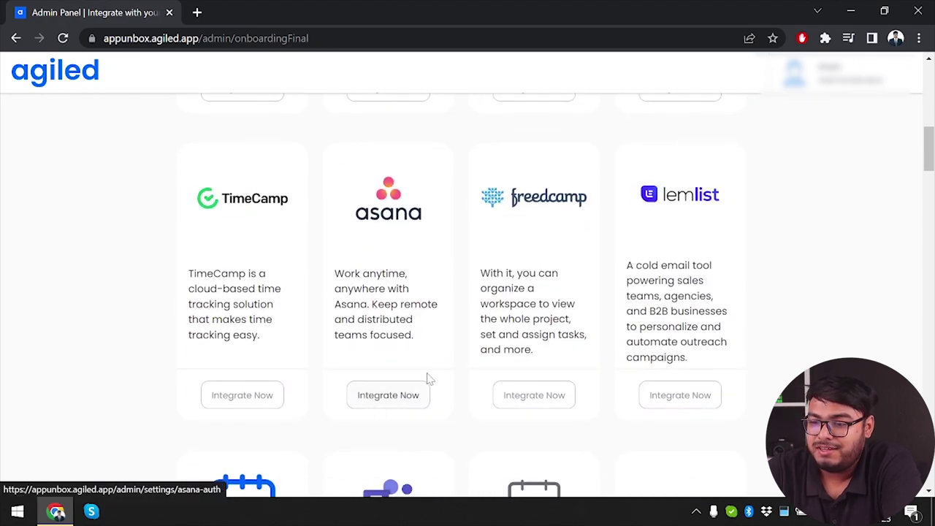
{"action": "scroll", "coordinate": [370, 390], "scroll_direction": "down", "scroll_amount": 3}
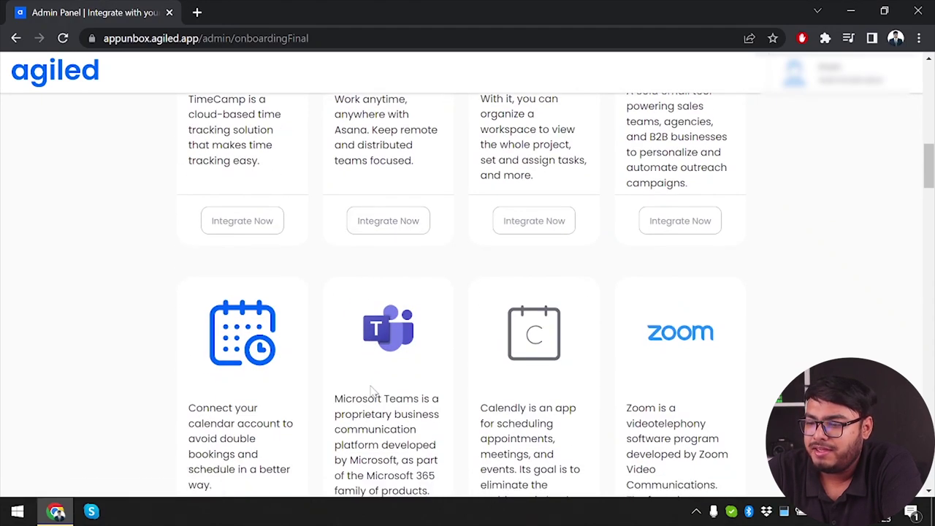
{"action": "scroll", "coordinate": [369, 390], "scroll_direction": "down", "scroll_amount": 6}
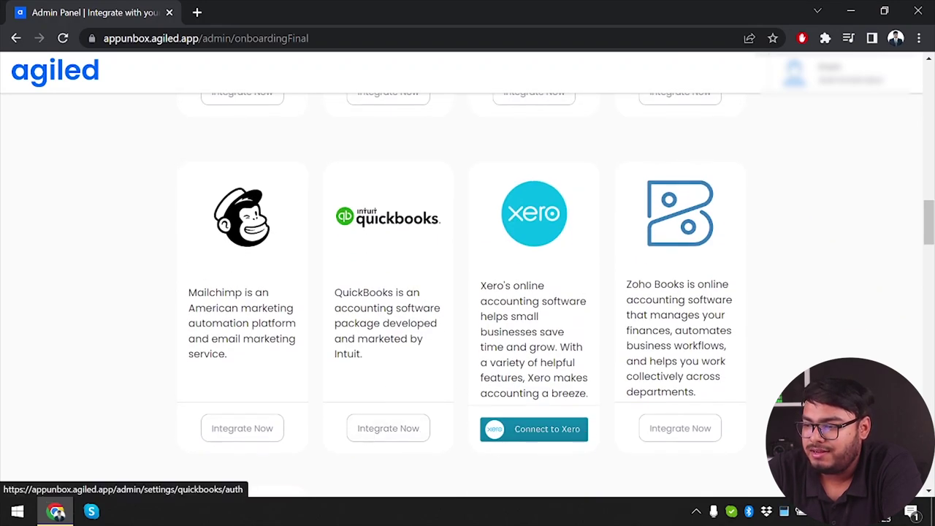
{"action": "scroll", "coordinate": [584, 385], "scroll_direction": "down", "scroll_amount": 8}
{"action": "scroll", "coordinate": [584, 385], "scroll_direction": "up", "scroll_amount": 1}
{"action": "scroll", "coordinate": [583, 385], "scroll_direction": "down", "scroll_amount": 3}
{"action": "scroll", "coordinate": [569, 382], "scroll_direction": "up", "scroll_amount": 8}
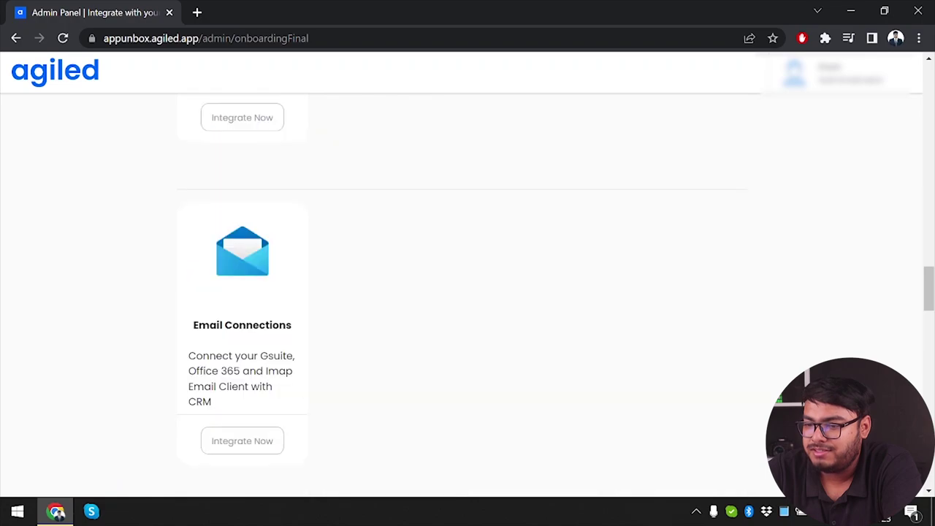
{"action": "scroll", "coordinate": [238, 258], "scroll_direction": "up", "scroll_amount": 12}
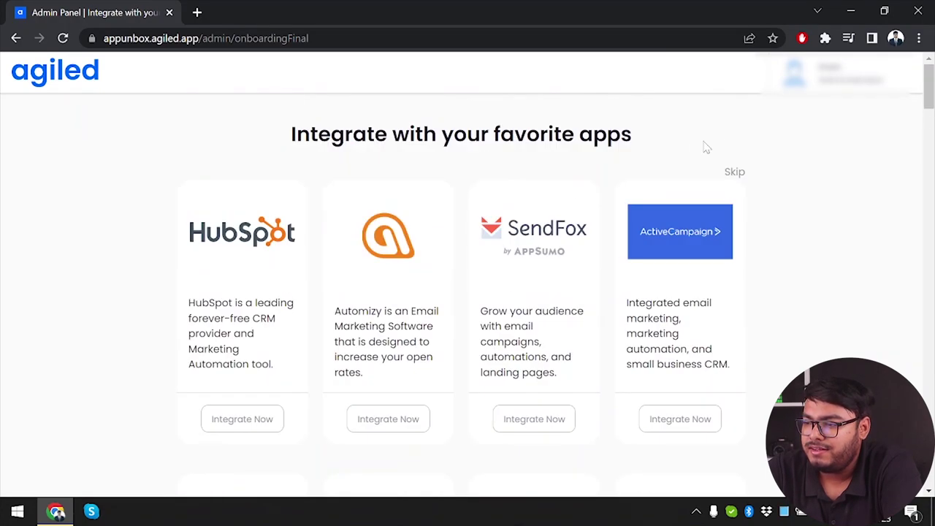
{"action": "left_click", "coordinate": [734, 173]}
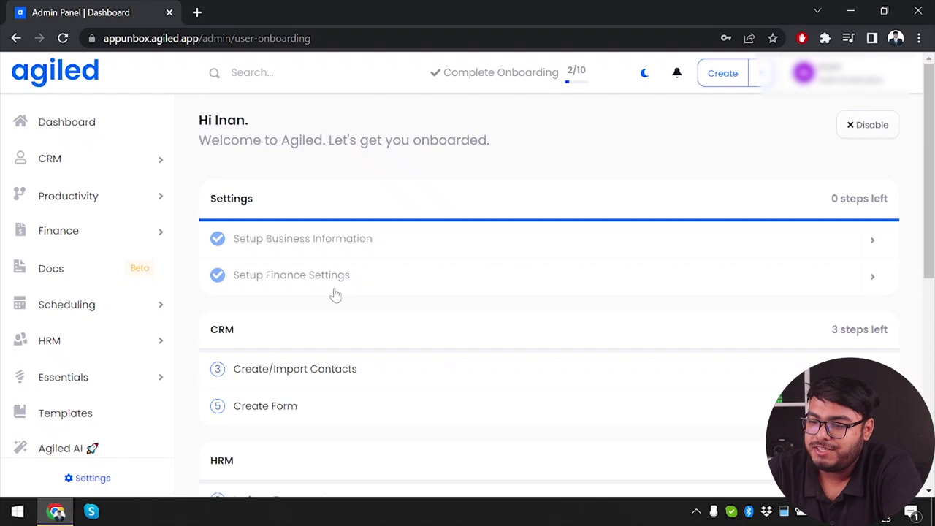
Review the onboarding checklist from the Settings tasks through CRM, HRM and Productivity to the Finance tasks.
{"action": "scroll", "coordinate": [378, 399], "scroll_direction": "down", "scroll_amount": 1}
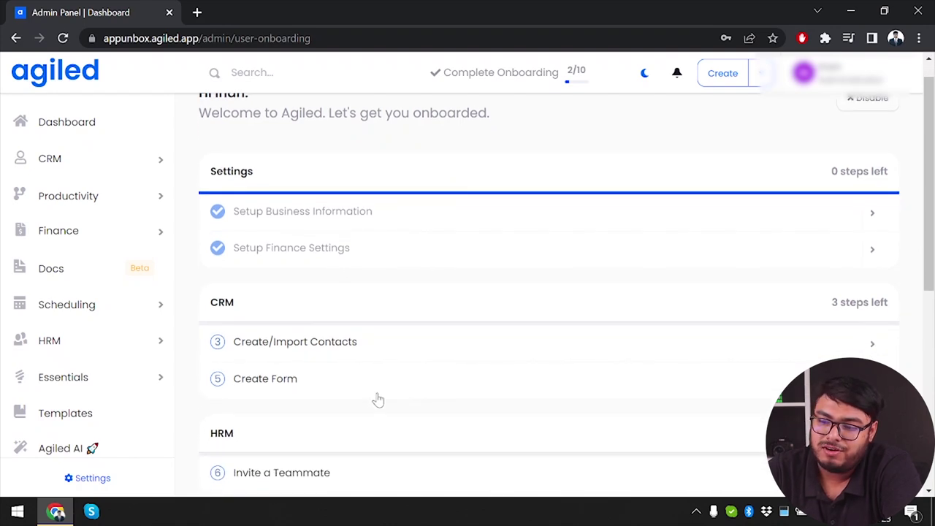
{"action": "scroll", "coordinate": [322, 374], "scroll_direction": "down", "scroll_amount": 2}
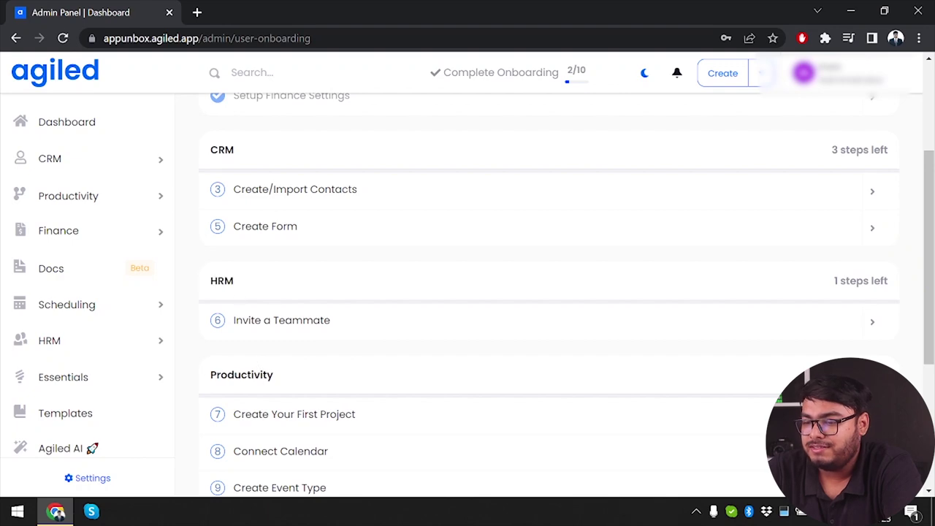
{"action": "scroll", "coordinate": [261, 366], "scroll_direction": "down", "scroll_amount": 2}
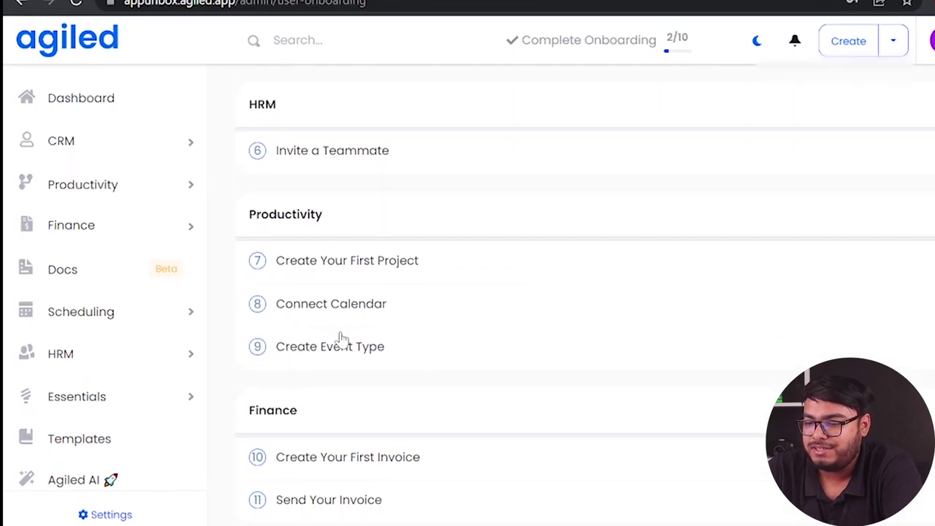
{"action": "scroll", "coordinate": [341, 338], "scroll_direction": "down", "scroll_amount": 2}
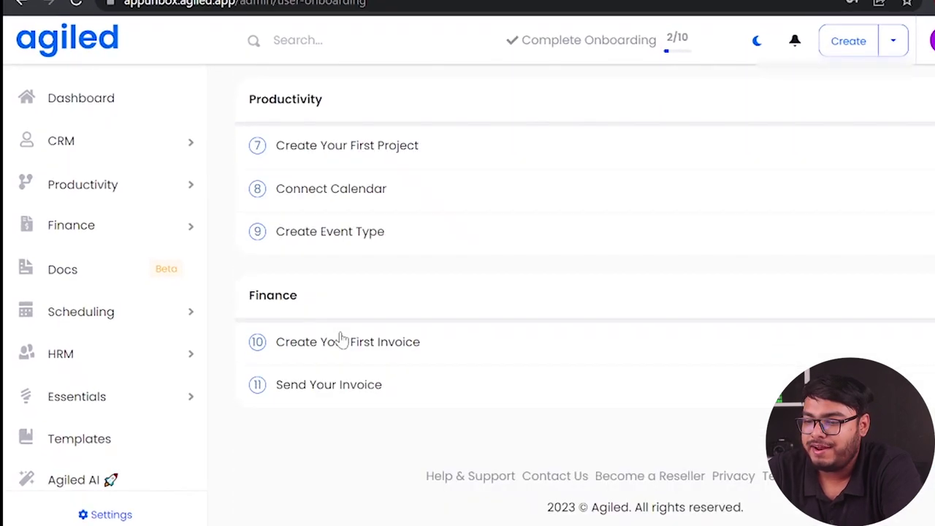
{"action": "scroll", "coordinate": [195, 182], "scroll_direction": "up", "scroll_amount": 5}
Expand the CRM, Productivity and Finance modules in turn to examine the sections each one offers.
{"action": "left_click", "coordinate": [113, 150]}
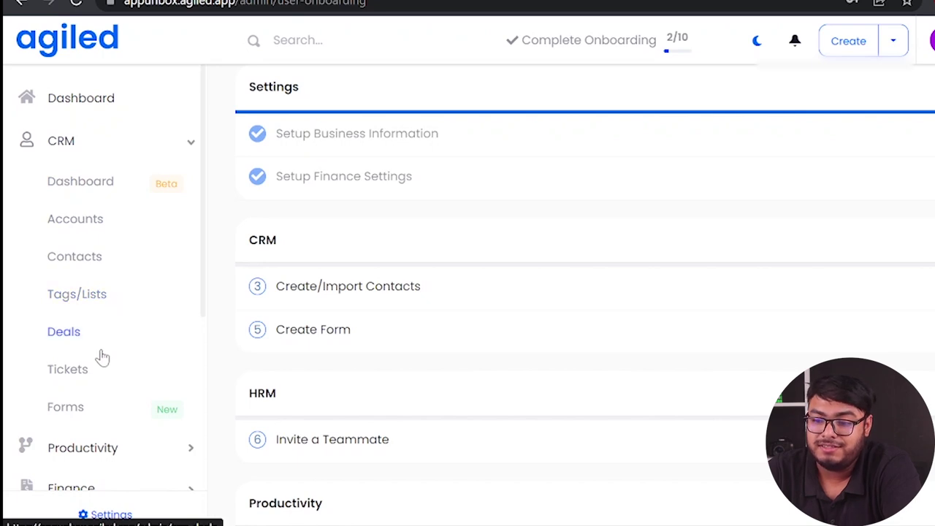
{"action": "left_click", "coordinate": [134, 158]}
{"action": "left_click", "coordinate": [101, 191]}
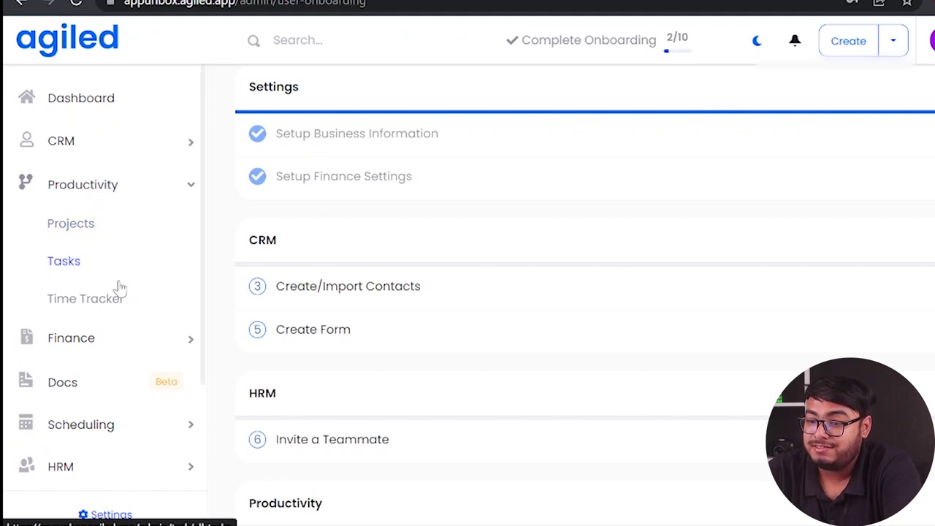
{"action": "left_click", "coordinate": [114, 339]}
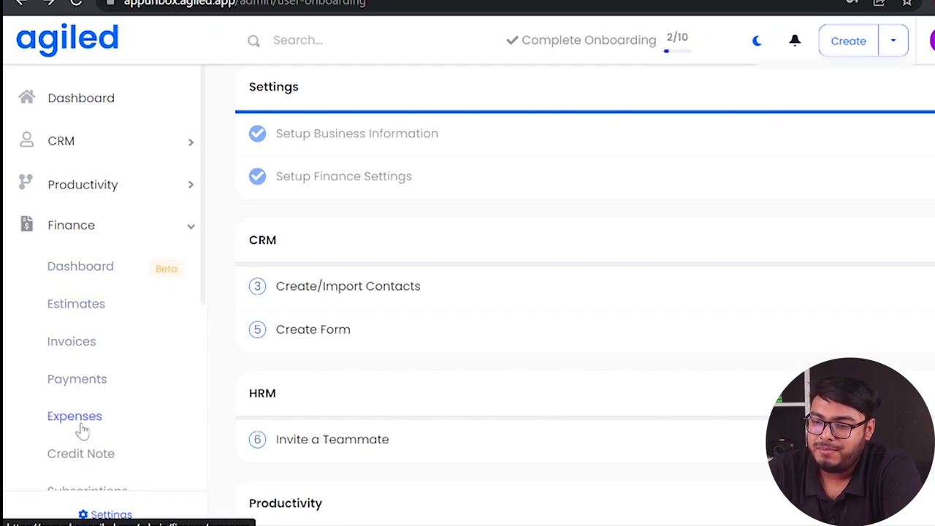
{"action": "scroll", "coordinate": [175, 448], "scroll_direction": "down", "scroll_amount": 2}
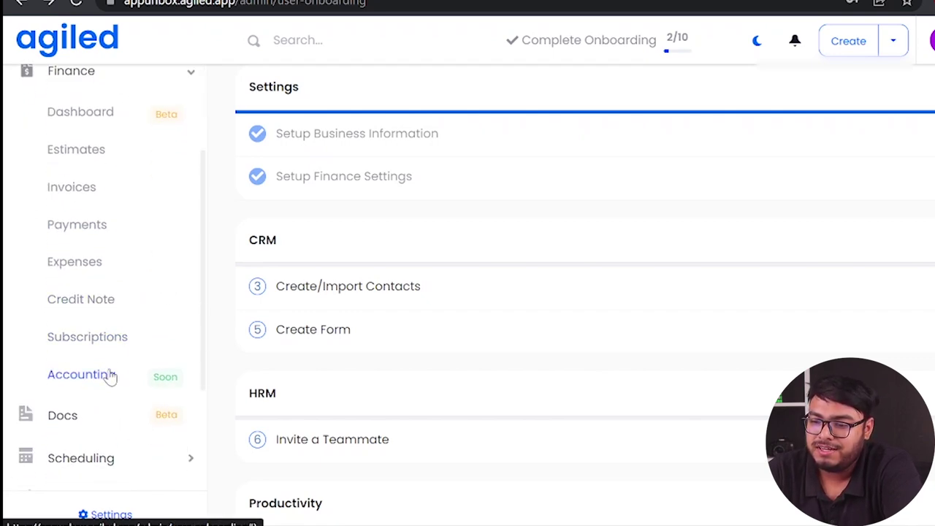
{"action": "scroll", "coordinate": [85, 414], "scroll_direction": "down", "scroll_amount": 1}
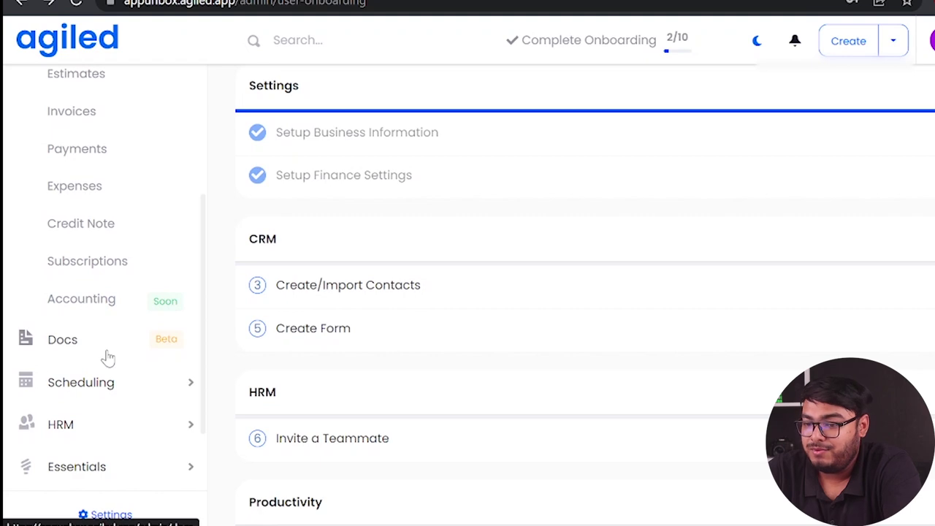
Expand the Scheduling, HRM and Essentials modules in turn to examine the sections each one offers.
{"action": "left_click", "coordinate": [138, 382]}
{"action": "scroll", "coordinate": [129, 262], "scroll_direction": "up", "scroll_amount": 2}
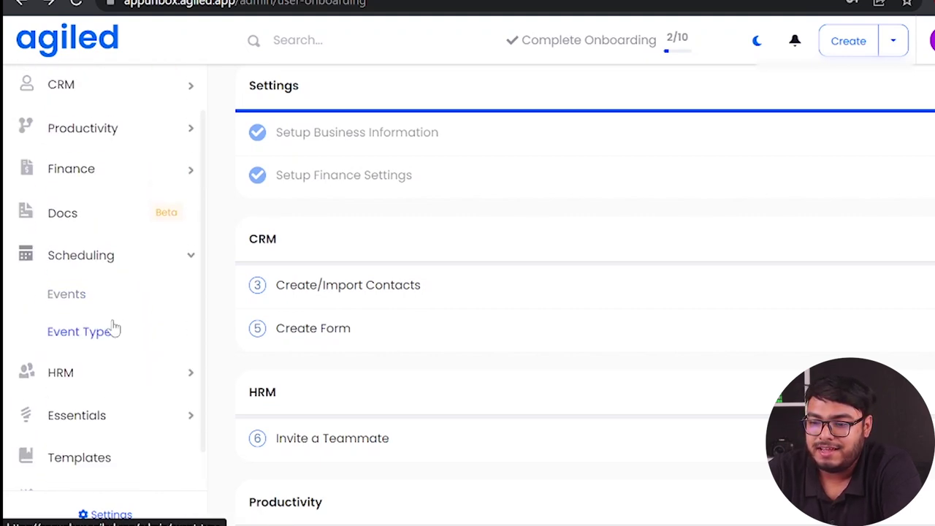
{"action": "left_click", "coordinate": [124, 374]}
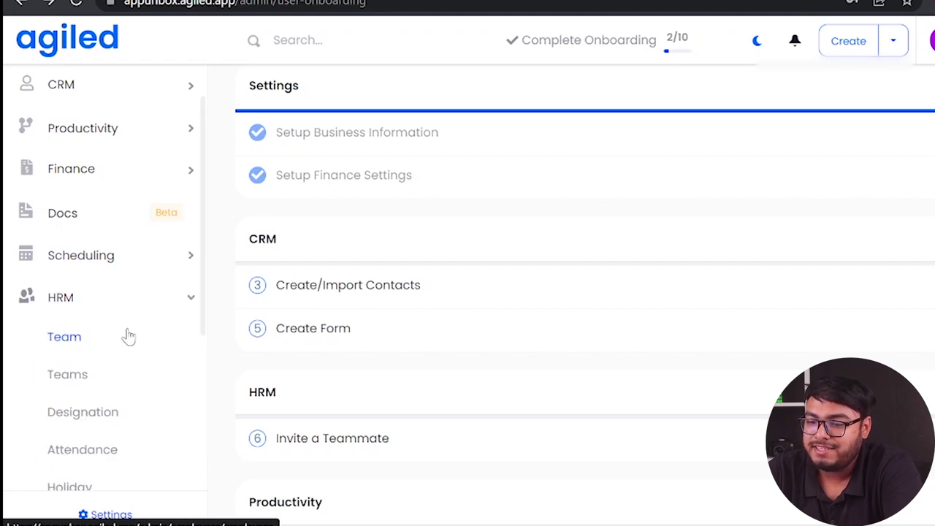
{"action": "scroll", "coordinate": [128, 335], "scroll_direction": "down", "scroll_amount": 2}
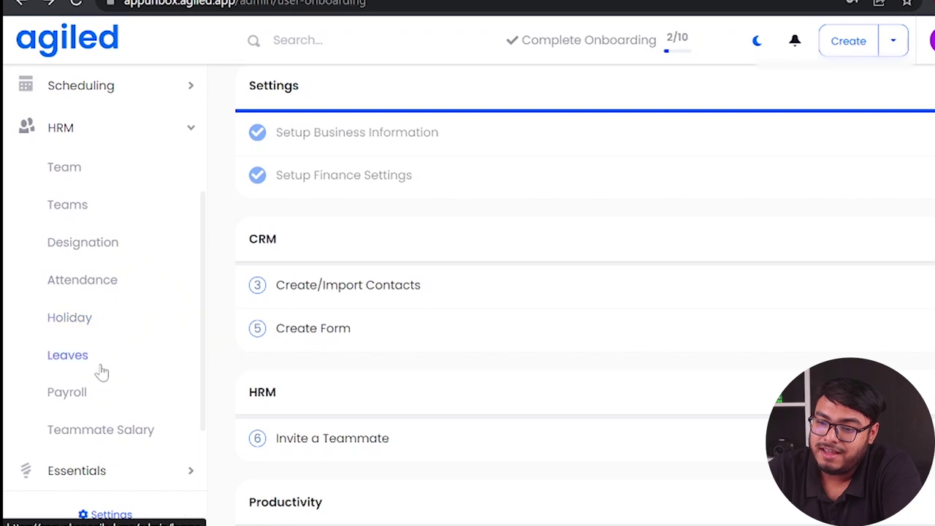
{"action": "scroll", "coordinate": [108, 412], "scroll_direction": "down", "scroll_amount": 2}
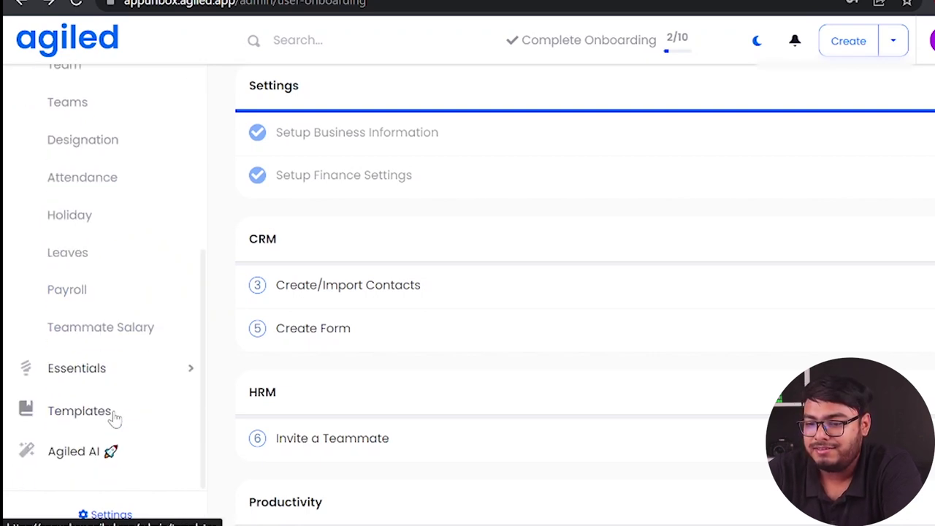
{"action": "left_click", "coordinate": [130, 366]}
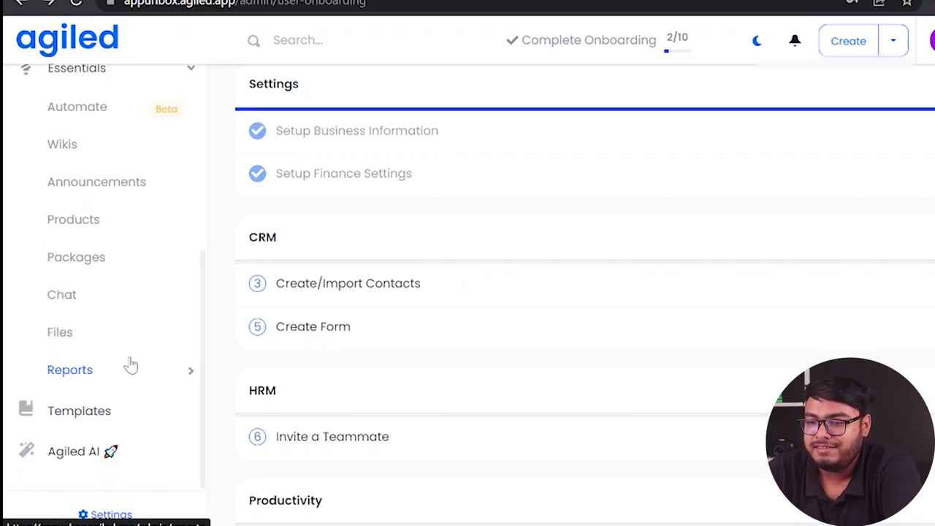
{"action": "scroll", "coordinate": [130, 365], "scroll_direction": "up", "scroll_amount": 1}
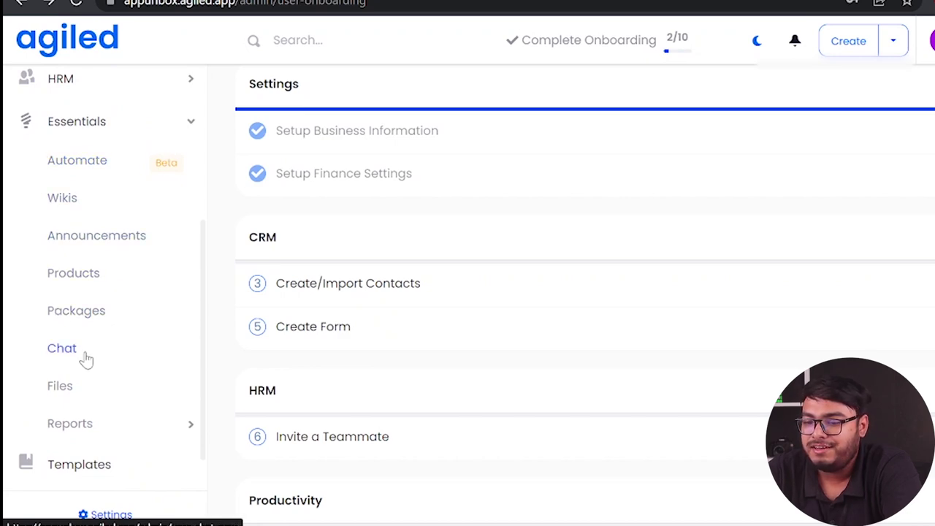
{"action": "scroll", "coordinate": [113, 427], "scroll_direction": "down", "scroll_amount": 1}
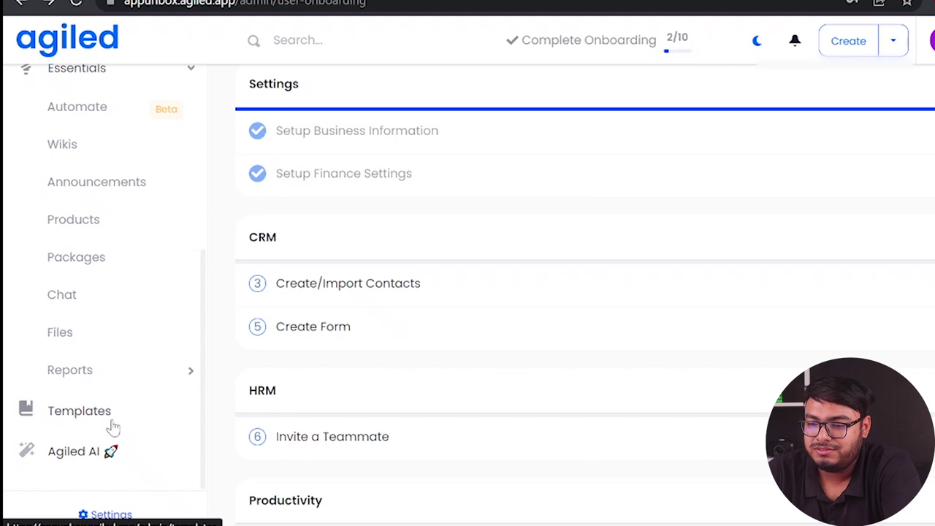
Open the Agiled AI page and read through its feature description, demo videos, upcoming chat feature and special pricing.
{"action": "left_click", "coordinate": [95, 464]}
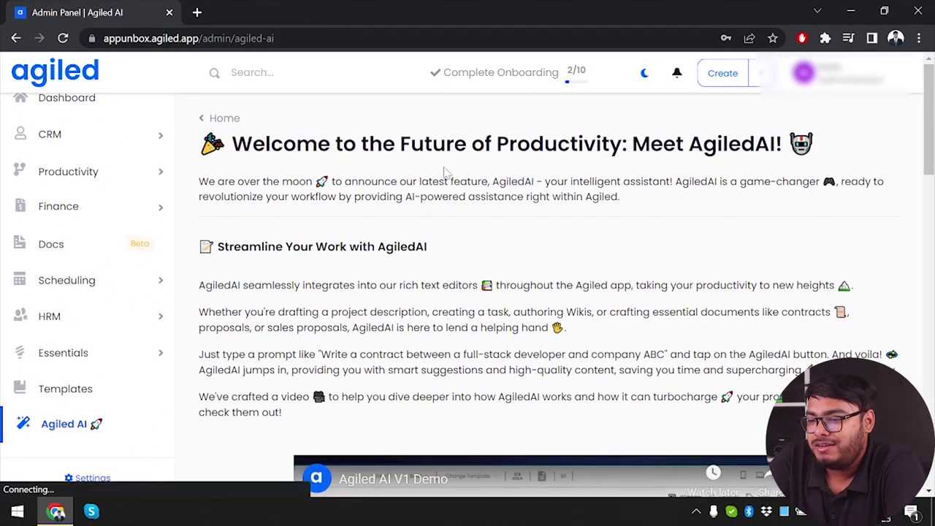
{"action": "scroll", "coordinate": [436, 427], "scroll_direction": "down", "scroll_amount": 4}
{"action": "scroll", "coordinate": [435, 427], "scroll_direction": "down", "scroll_amount": 1}
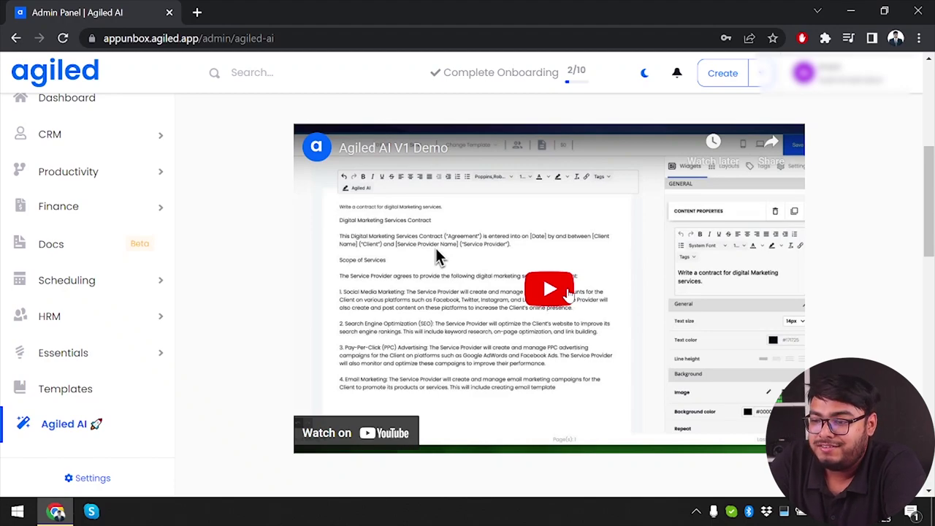
{"action": "scroll", "coordinate": [568, 293], "scroll_direction": "down", "scroll_amount": 5}
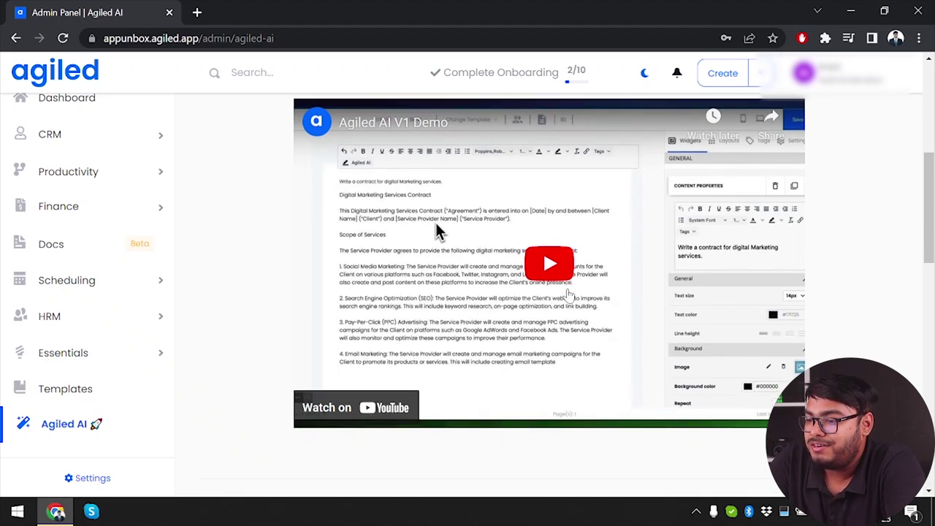
{"action": "scroll", "coordinate": [568, 294], "scroll_direction": "down", "scroll_amount": 2}
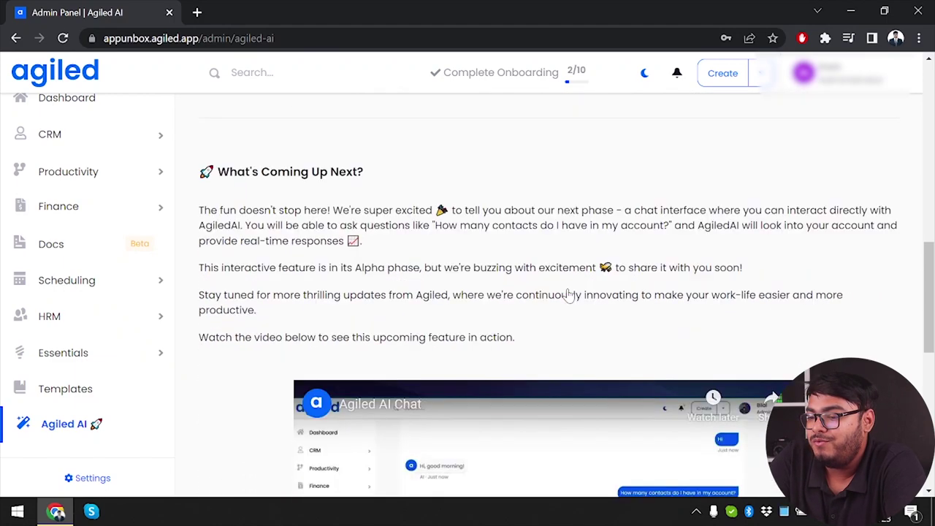
{"action": "scroll", "coordinate": [568, 295], "scroll_direction": "down", "scroll_amount": 3}
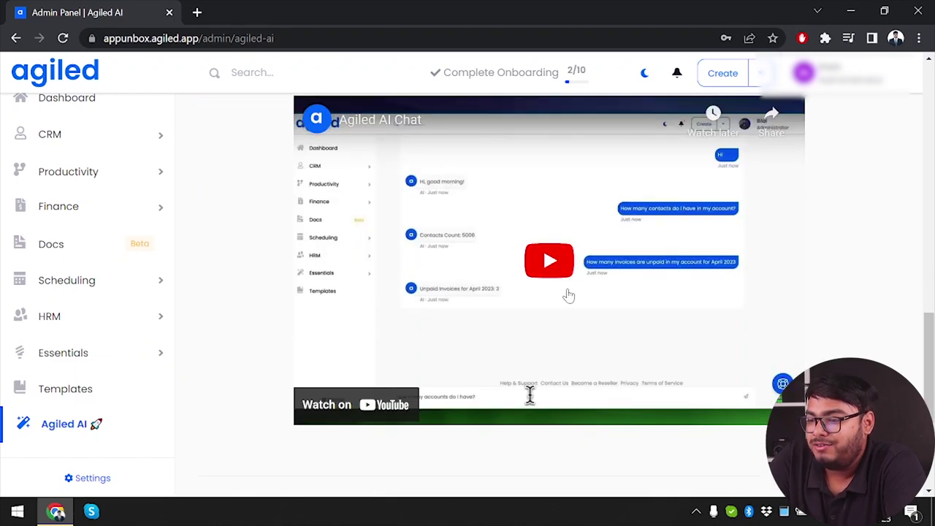
{"action": "scroll", "coordinate": [568, 295], "scroll_direction": "down", "scroll_amount": 3}
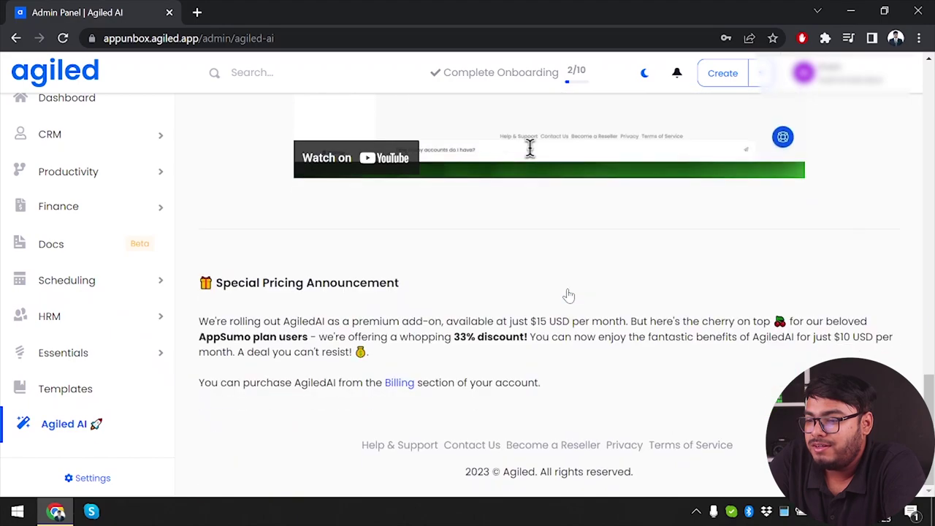
{"action": "scroll", "coordinate": [568, 295], "scroll_direction": "up", "scroll_amount": 1}
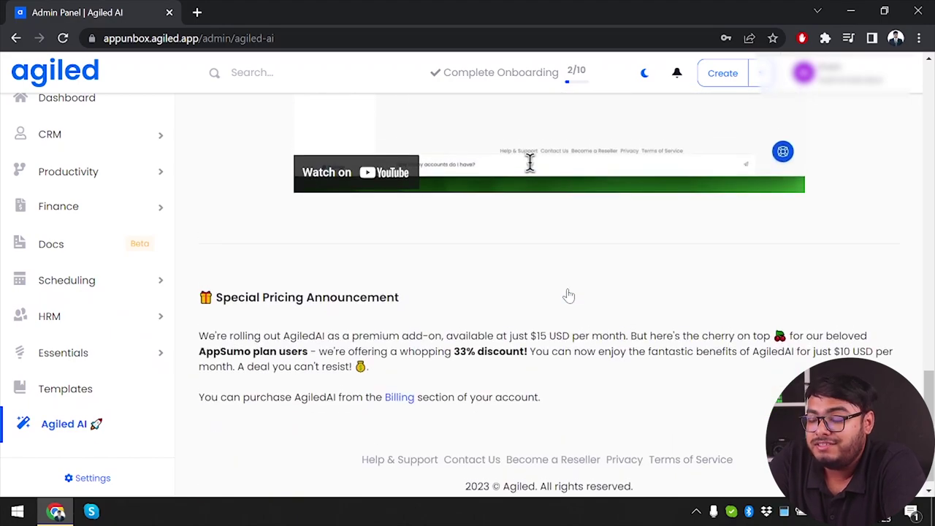
{"action": "scroll", "coordinate": [568, 295], "scroll_direction": "up", "scroll_amount": 8}
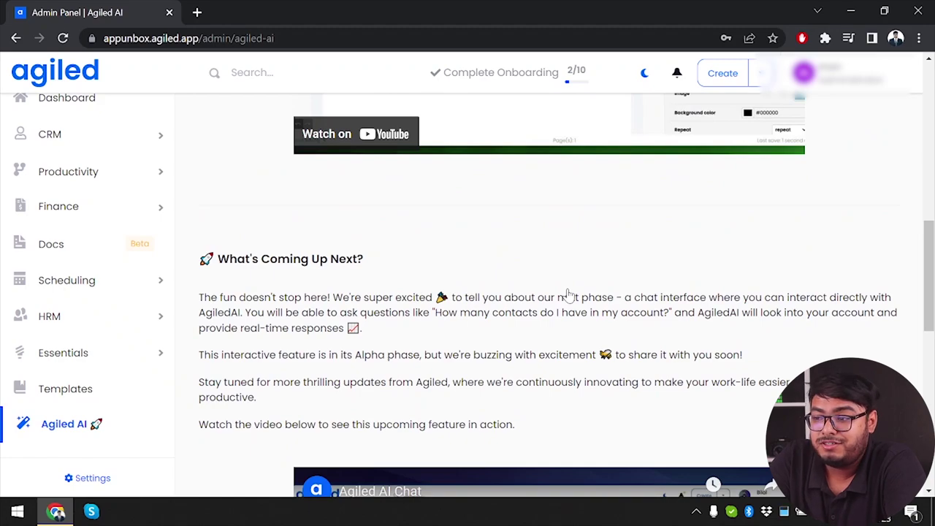
{"action": "scroll", "coordinate": [568, 295], "scroll_direction": "up", "scroll_amount": 8}
{"action": "scroll", "coordinate": [568, 295], "scroll_direction": "down", "scroll_amount": 12}
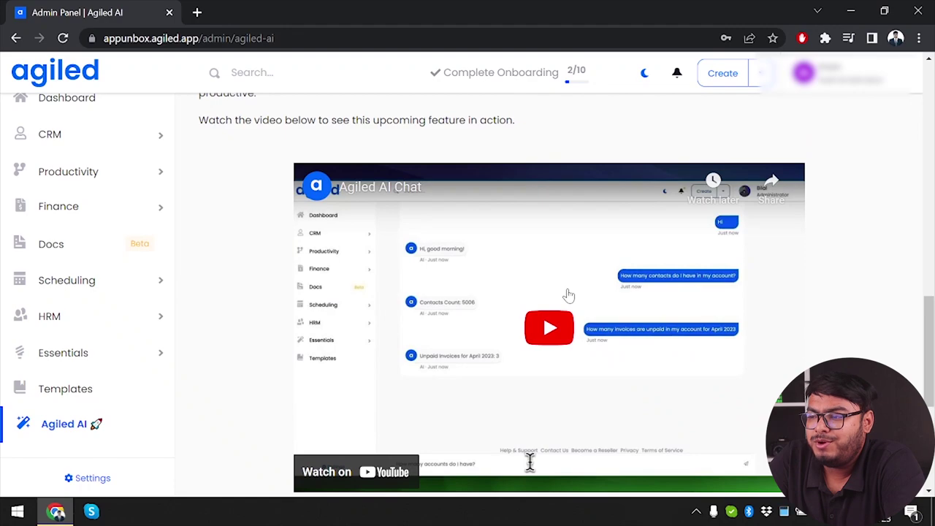
Open the CRM dashboard and look over its account, contact, deal and revenue totals and its sales charts.
{"action": "scroll", "coordinate": [568, 295], "scroll_direction": "up", "scroll_amount": 12}
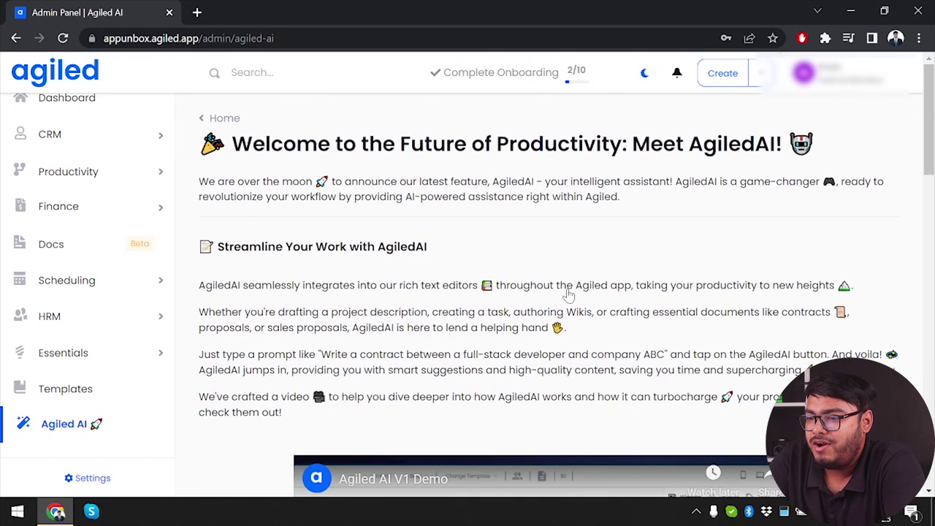
{"action": "scroll", "coordinate": [107, 120], "scroll_direction": "up", "scroll_amount": 1}
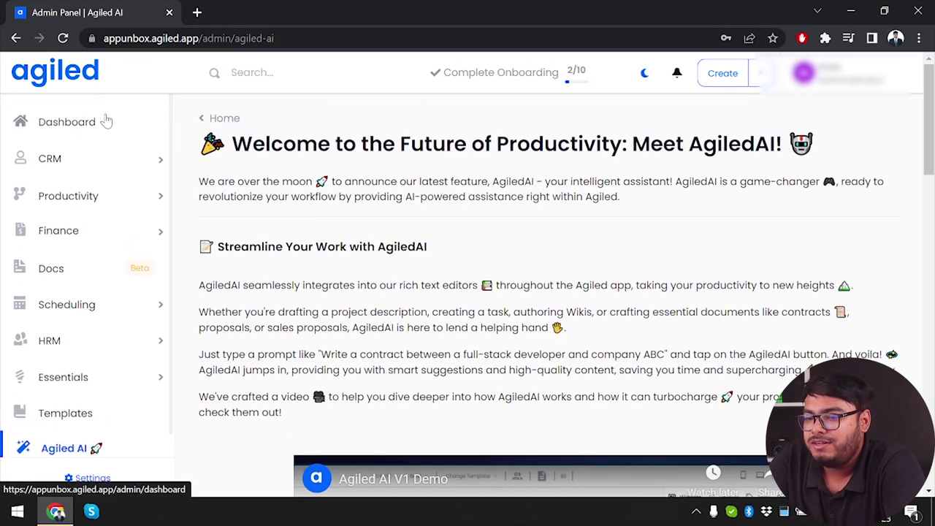
{"action": "left_click", "coordinate": [81, 162]}
{"action": "left_click", "coordinate": [74, 197]}
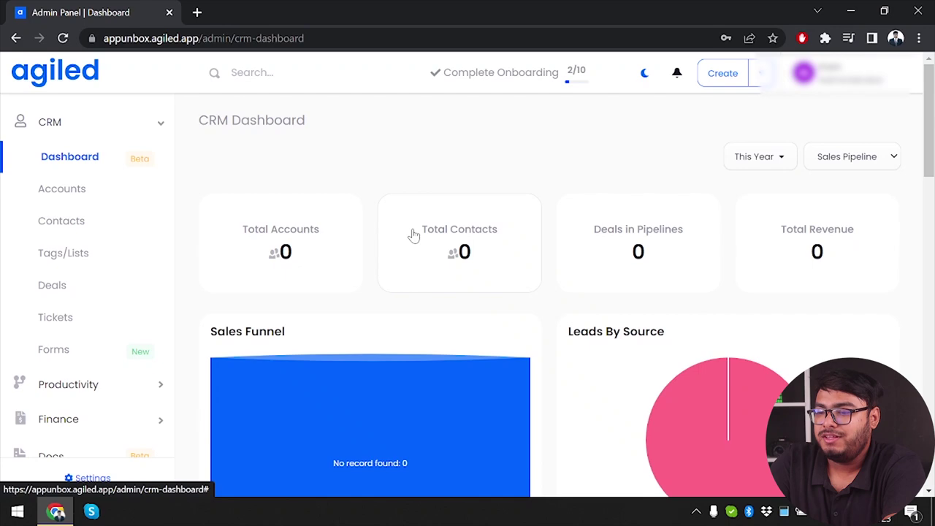
{"action": "scroll", "coordinate": [517, 310], "scroll_direction": "down", "scroll_amount": 1}
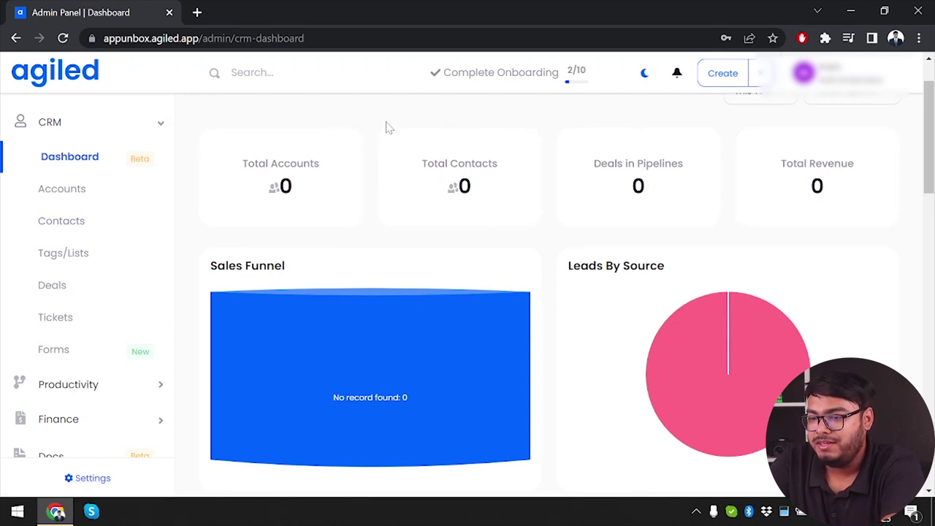
Start a new CRM account named "Customer 1" with the description "test".
{"action": "left_click", "coordinate": [67, 190]}
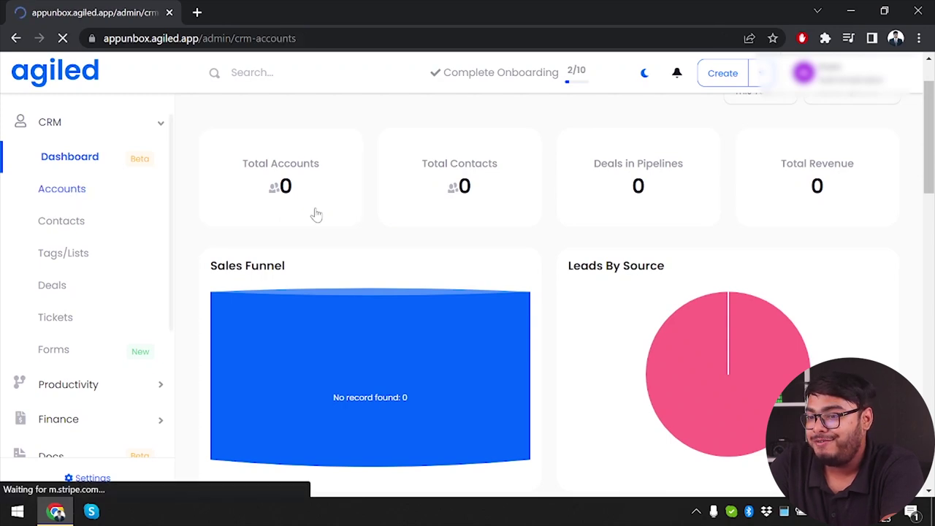
{"action": "scroll", "coordinate": [460, 350], "scroll_direction": "down", "scroll_amount": 1}
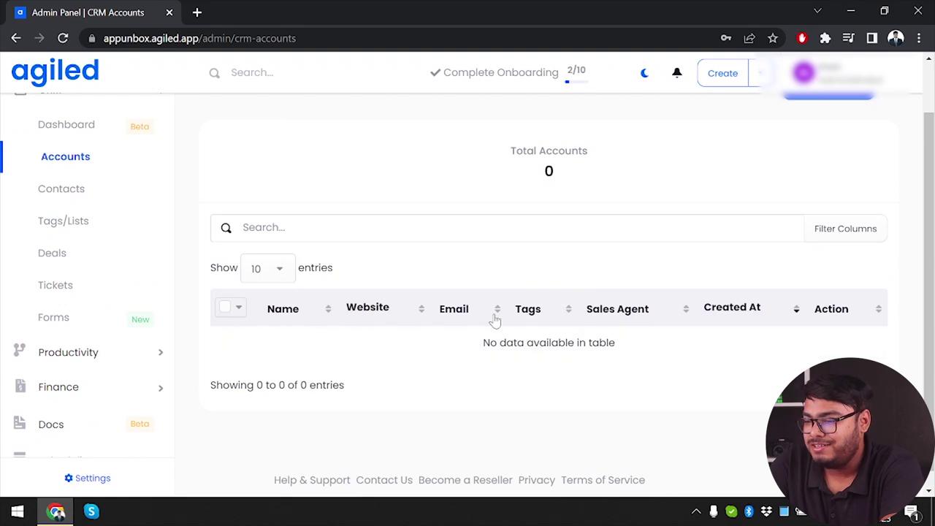
{"action": "scroll", "coordinate": [495, 321], "scroll_direction": "up", "scroll_amount": 1}
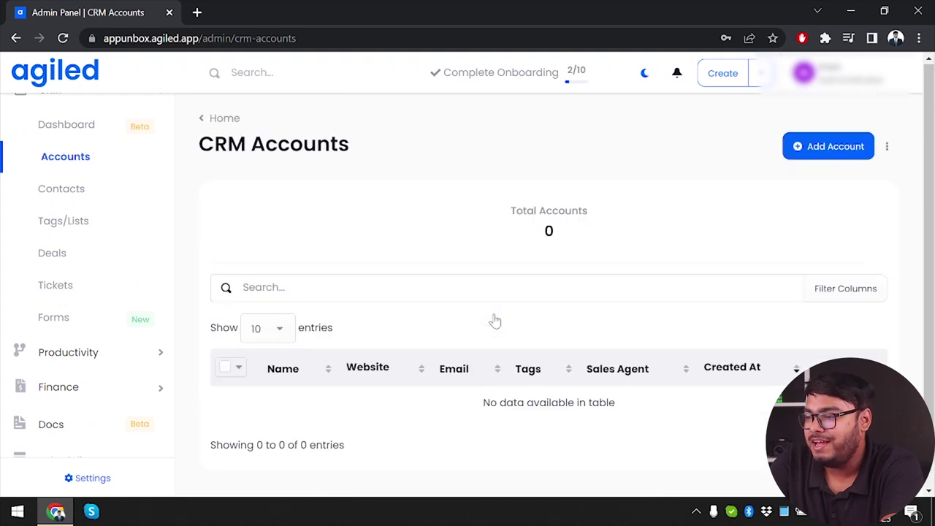
{"action": "left_click", "coordinate": [837, 154]}
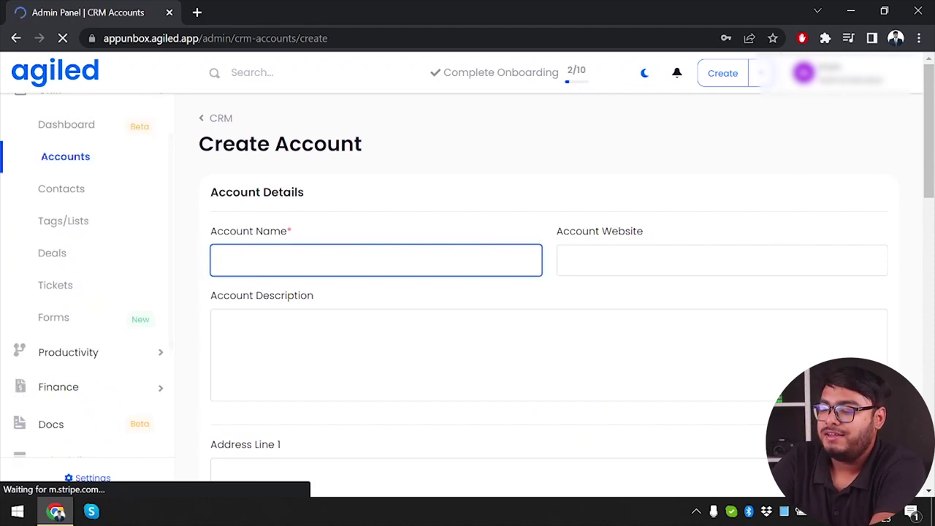
{"action": "type", "text": "Customer 1"}
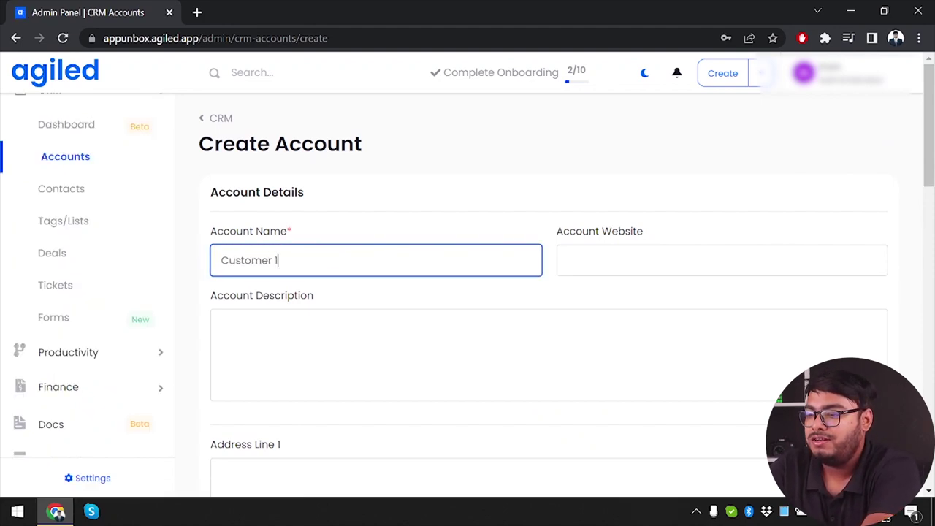
{"action": "key", "text": "Tab"}
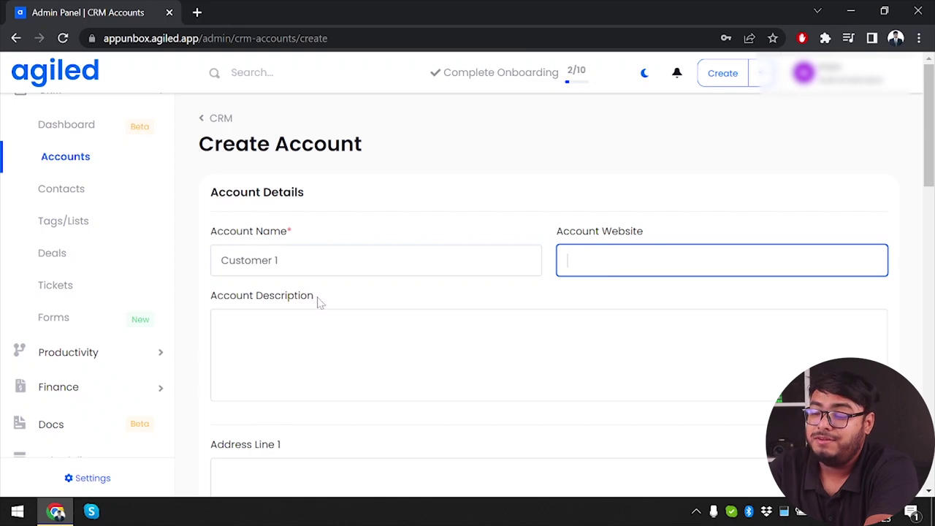
{"action": "key", "text": "Tab"}
{"action": "scroll", "coordinate": [548, 285], "scroll_direction": "down", "scroll_amount": 2}
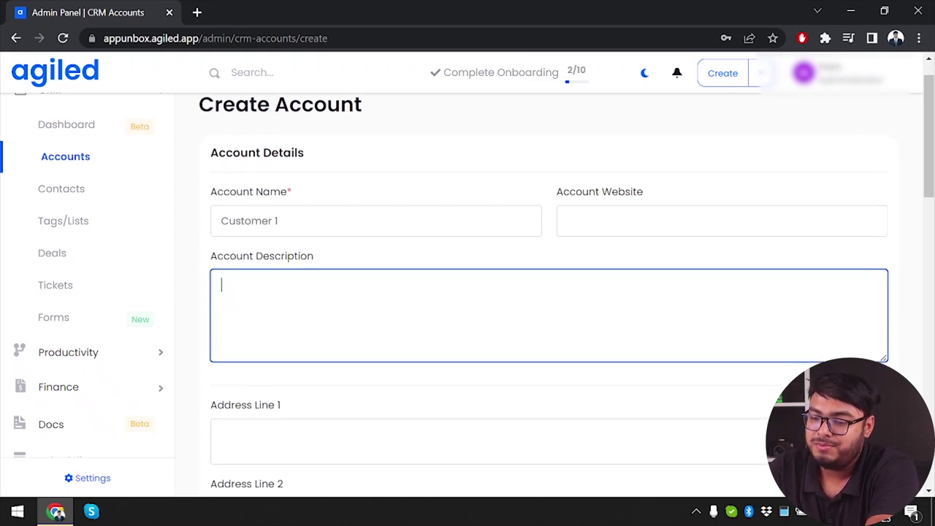
{"action": "type", "text": "test"}
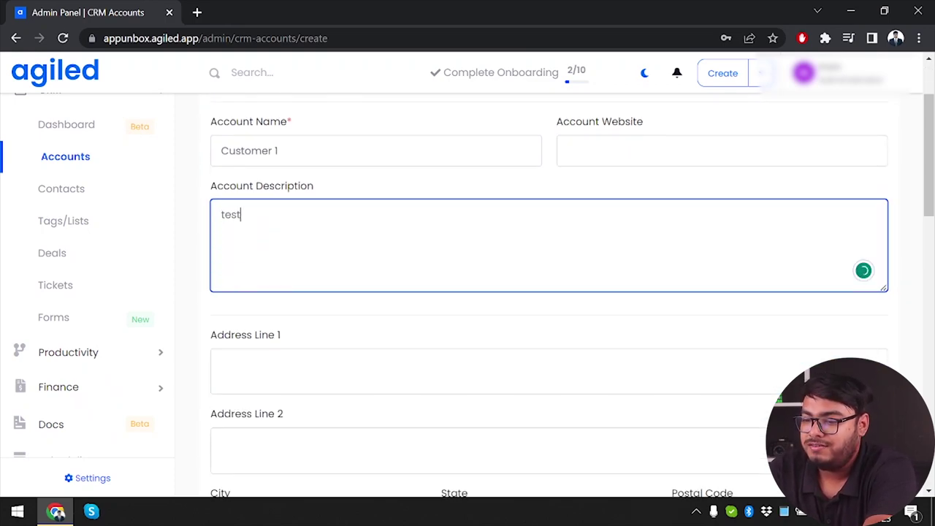
Fill in the account's address with city "test", state "1", postal code "1111", country "USA" and type "Regular".
{"action": "scroll", "coordinate": [548, 292], "scroll_direction": "down", "scroll_amount": 3}
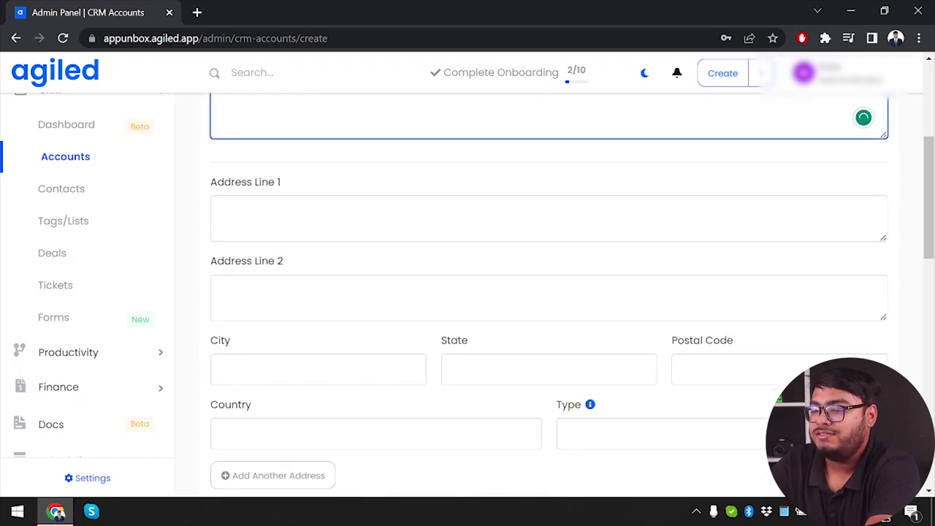
{"action": "key", "text": "Tab"}
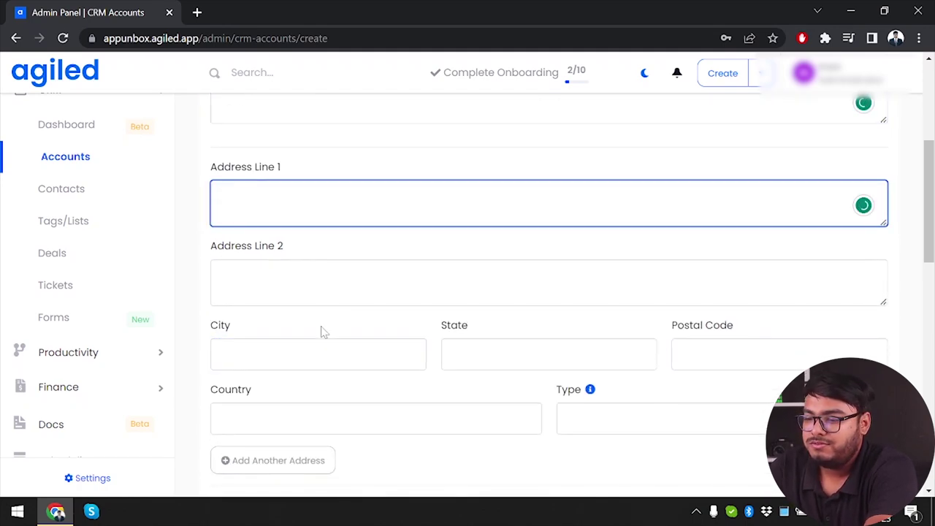
{"action": "left_click", "coordinate": [324, 332]}
{"action": "type", "text": "test"}
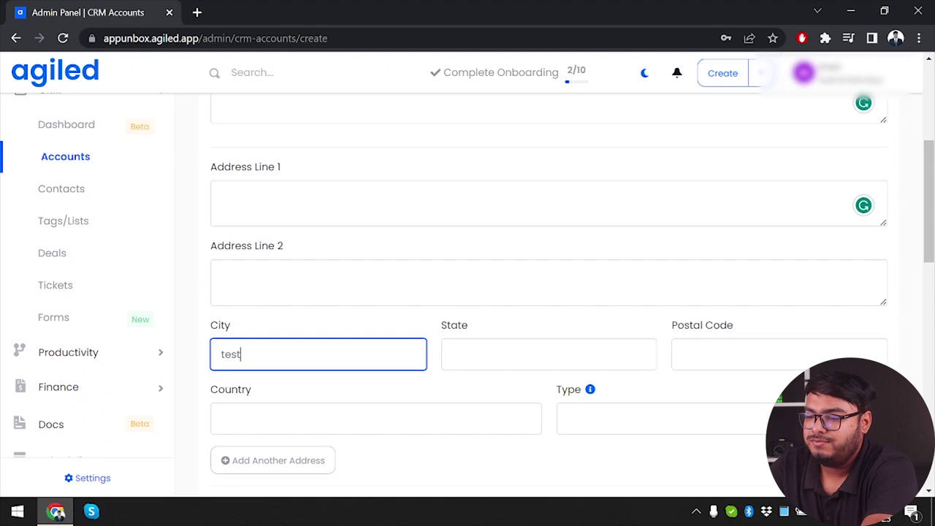
{"action": "key", "text": "Tab"}
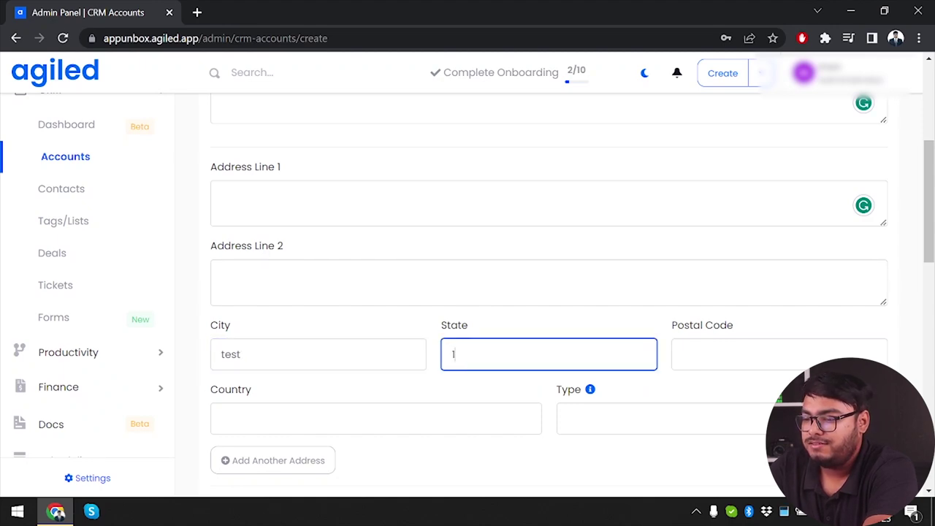
{"action": "type", "text": "1"}
{"action": "key", "text": "Tab"}
{"action": "type", "text": "11"}
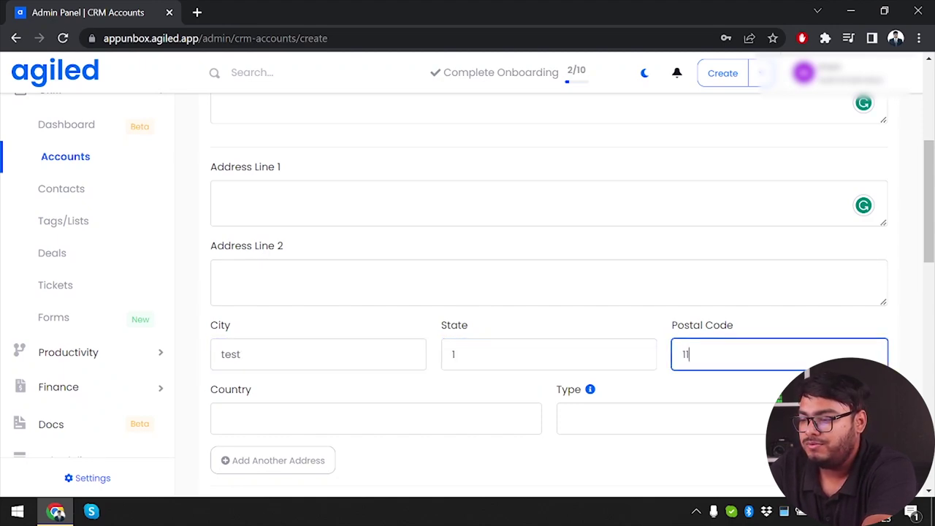
{"action": "key", "text": "Tab"}
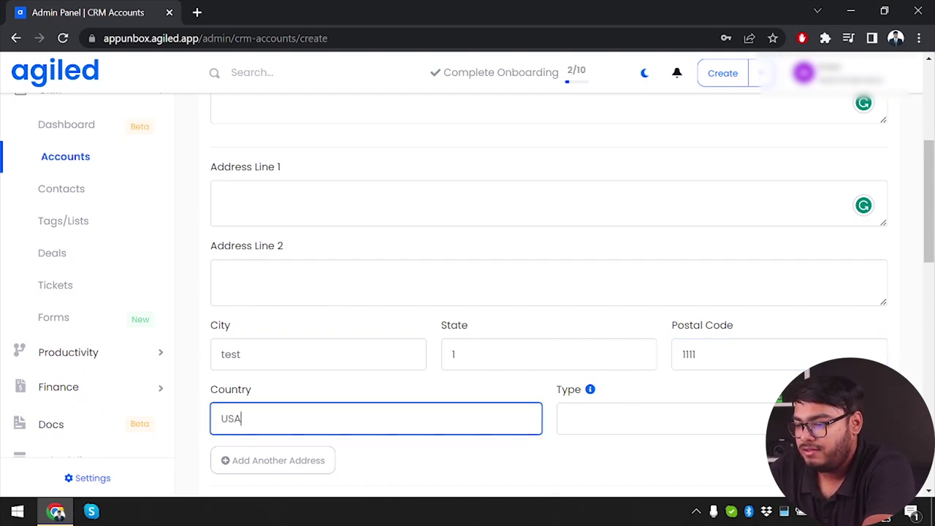
{"action": "key", "text": "Tab"}
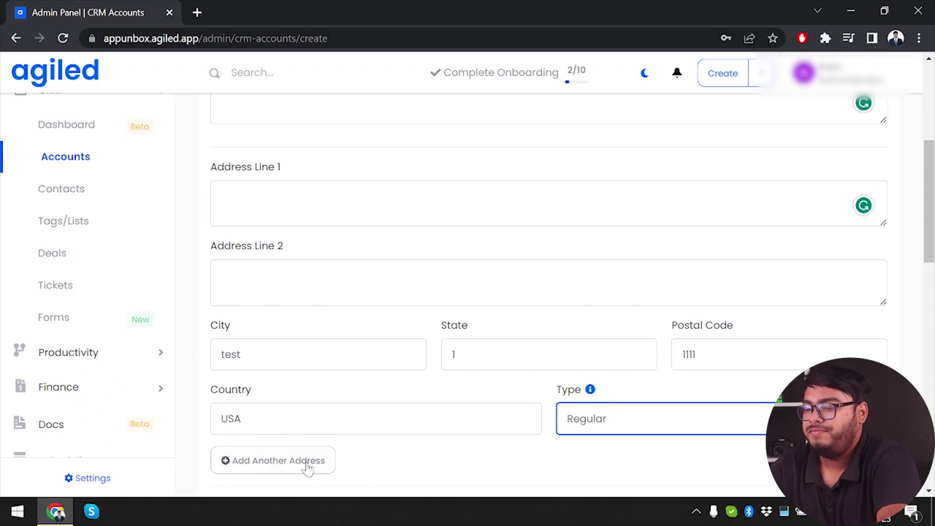
Check the sales agent choices without picking one, and save the new account with the remaining optional fields empty.
{"action": "scroll", "coordinate": [386, 463], "scroll_direction": "down", "scroll_amount": 3}
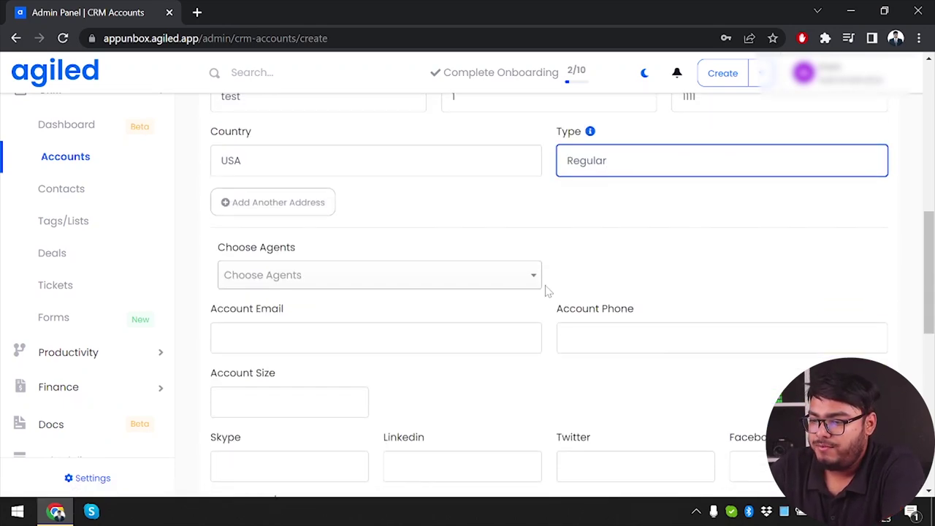
{"action": "left_click", "coordinate": [495, 284]}
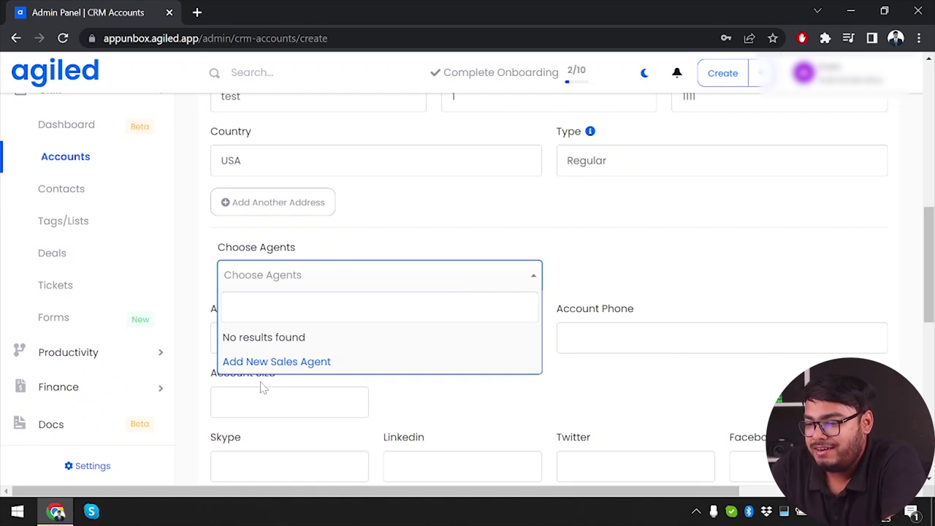
{"action": "left_click", "coordinate": [553, 281]}
{"action": "scroll", "coordinate": [270, 317], "scroll_direction": "down", "scroll_amount": 4}
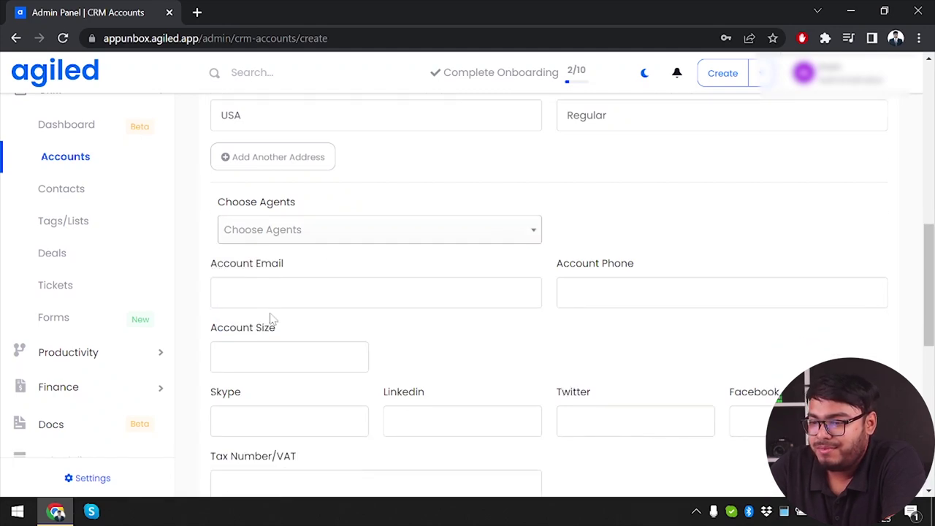
{"action": "scroll", "coordinate": [270, 317], "scroll_direction": "down", "scroll_amount": 3}
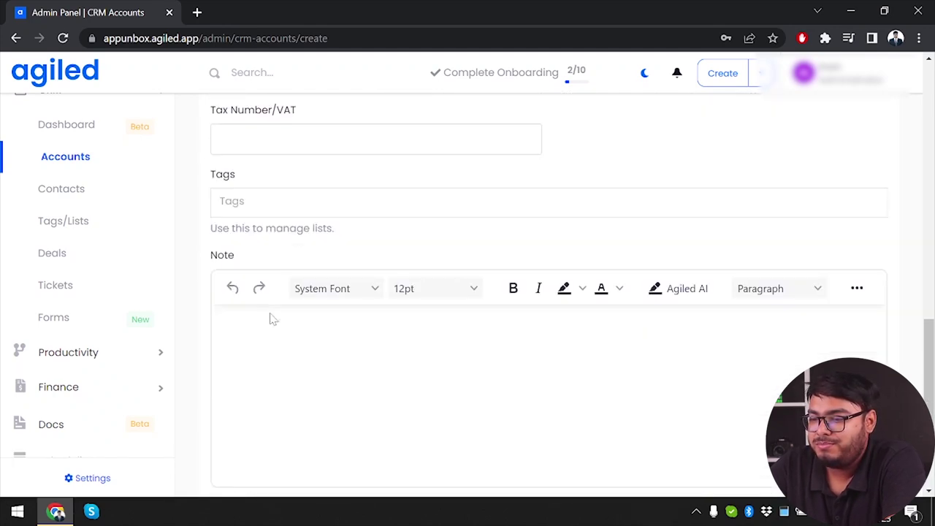
{"action": "left_click", "coordinate": [590, 213]}
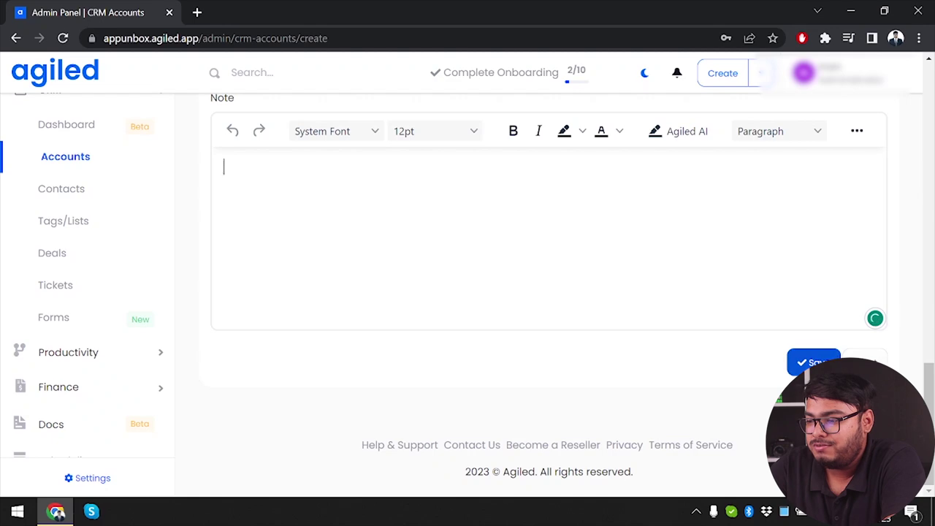
{"action": "left_click", "coordinate": [810, 362]}
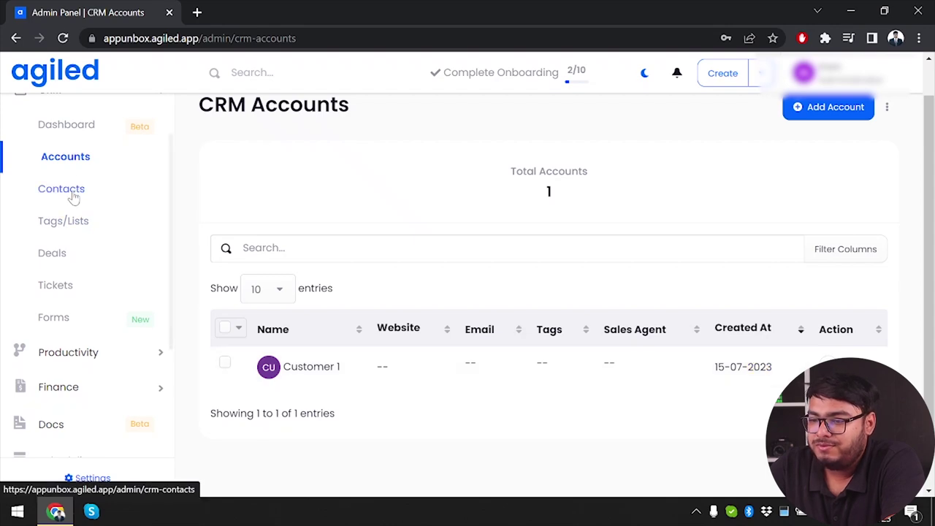
View the CRM Contacts page and follow its Introducing Forms announcement to the new Forms page.
{"action": "scroll", "coordinate": [83, 298], "scroll_direction": "down", "scroll_amount": 1}
{"action": "scroll", "coordinate": [83, 300], "scroll_direction": "up", "scroll_amount": 2}
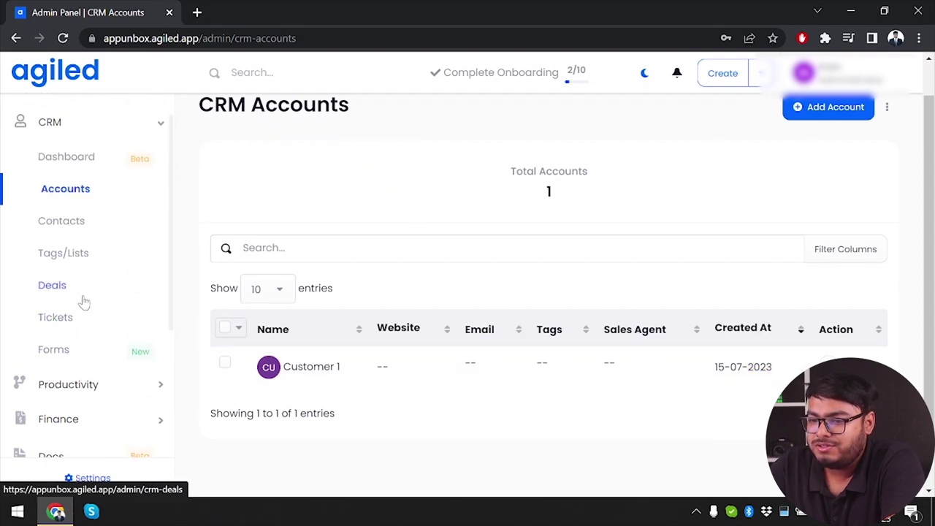
{"action": "left_click", "coordinate": [89, 224]}
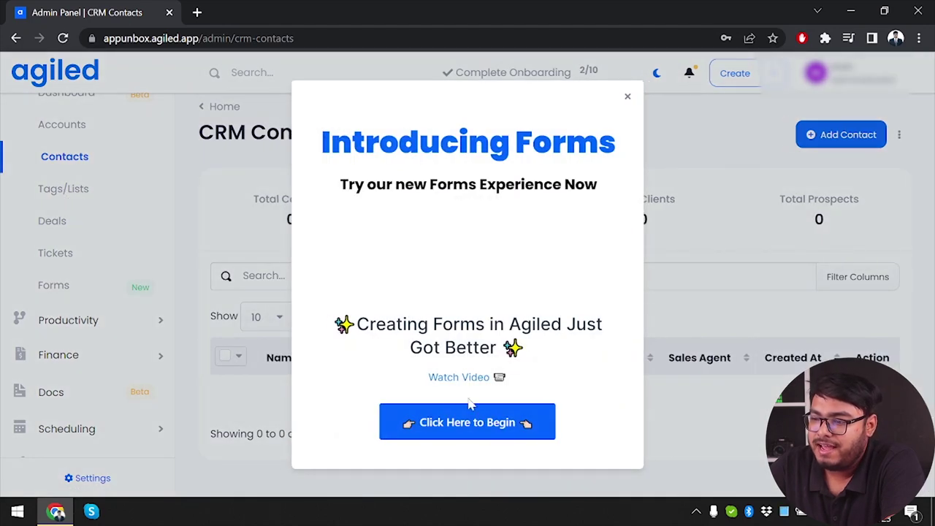
{"action": "left_click", "coordinate": [476, 422]}
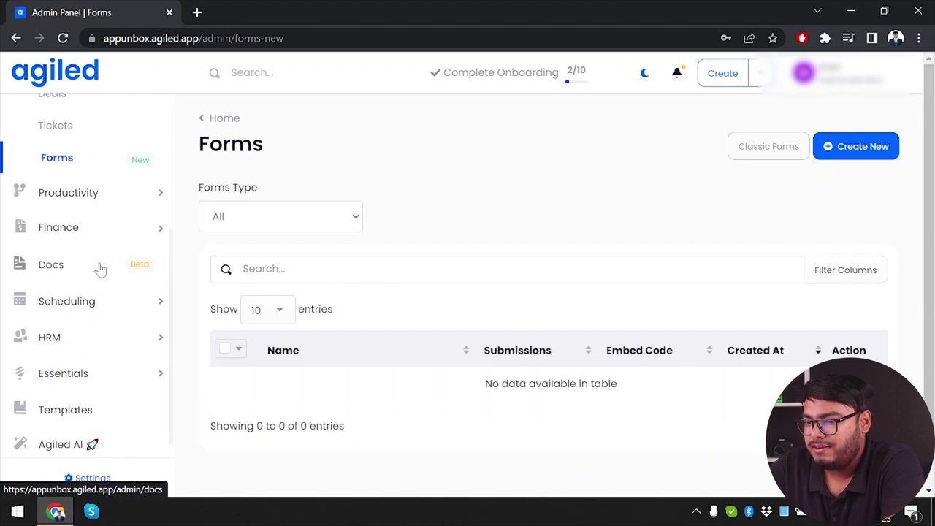
{"action": "scroll", "coordinate": [110, 276], "scroll_direction": "up", "scroll_amount": 3}
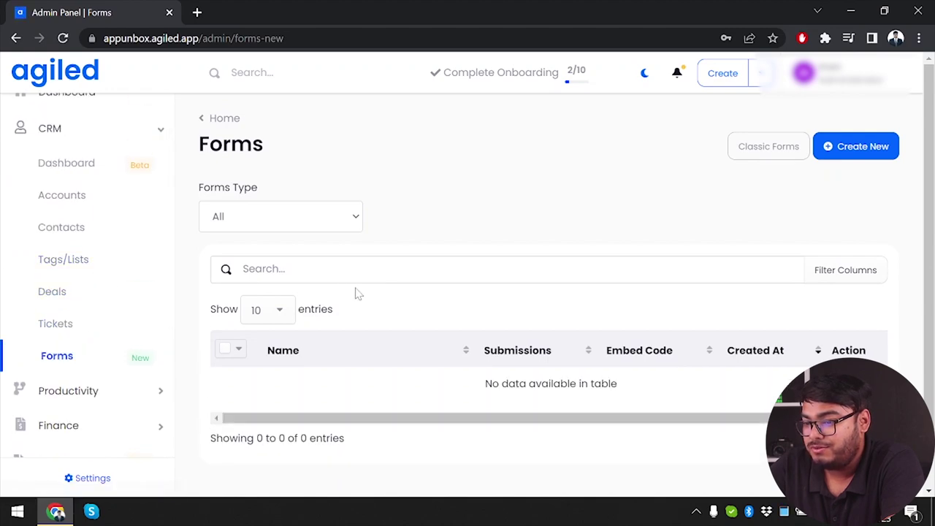
Add a new list named "test list" to the CRM Tags/Lists.
{"action": "left_click", "coordinate": [93, 266]}
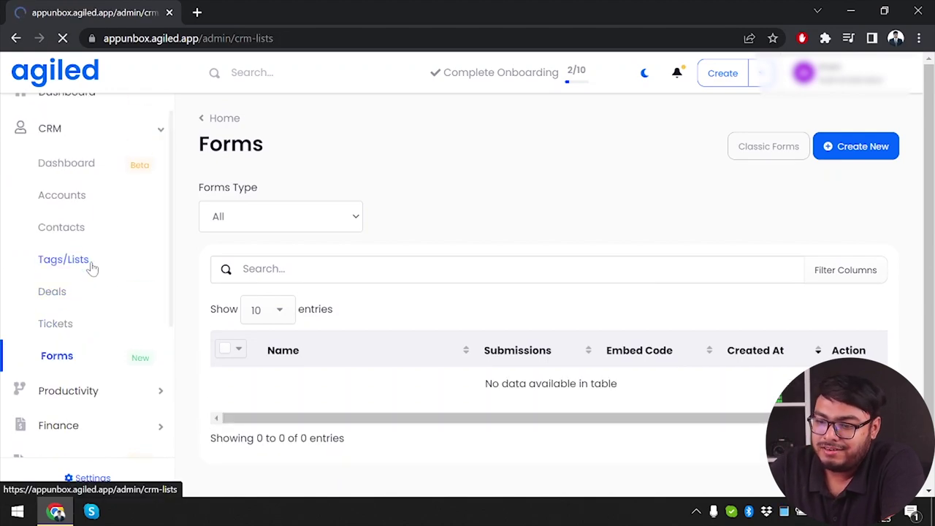
{"action": "scroll", "coordinate": [363, 261], "scroll_direction": "down", "scroll_amount": 1}
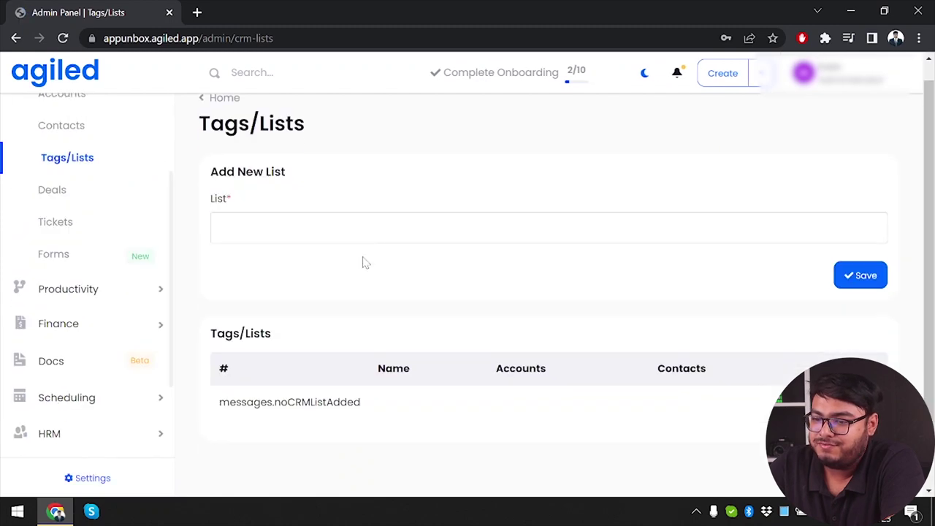
{"action": "left_click", "coordinate": [441, 227]}
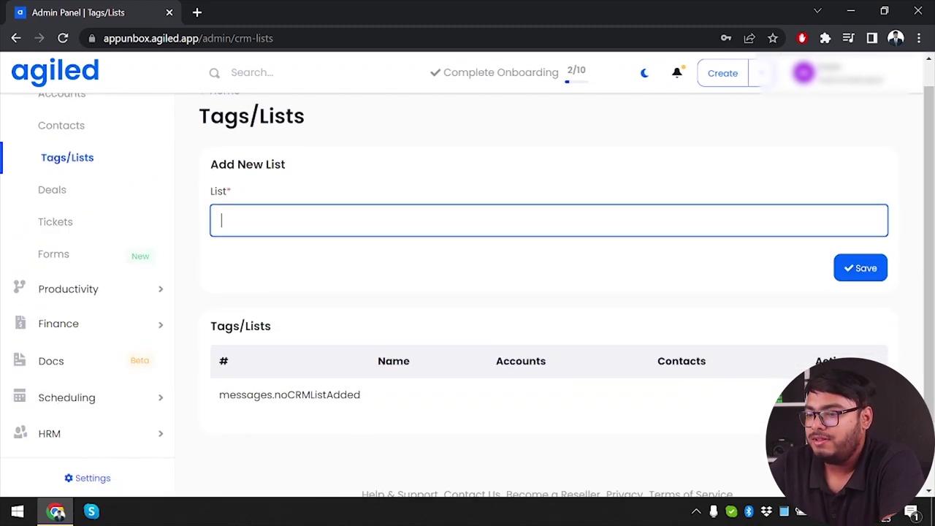
{"action": "type", "text": "test "}
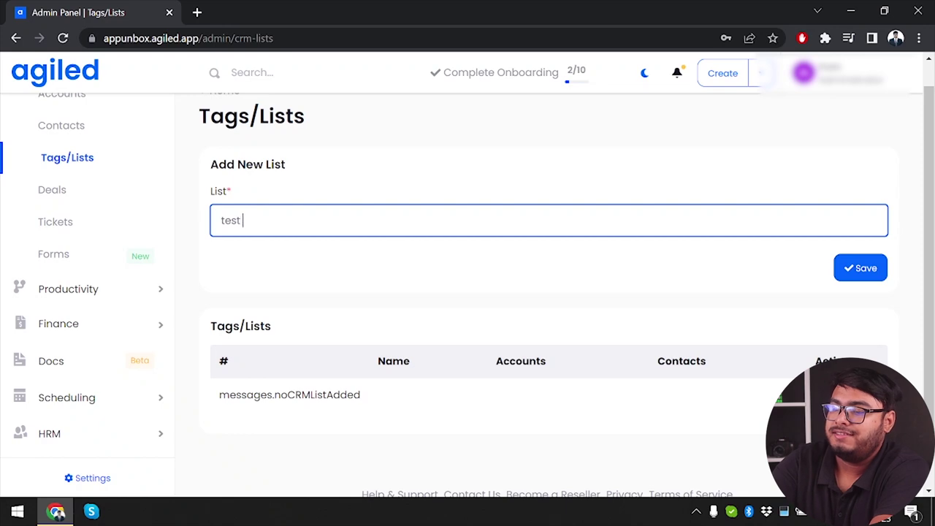
{"action": "type", "text": "list"}
{"action": "left_click", "coordinate": [848, 266]}
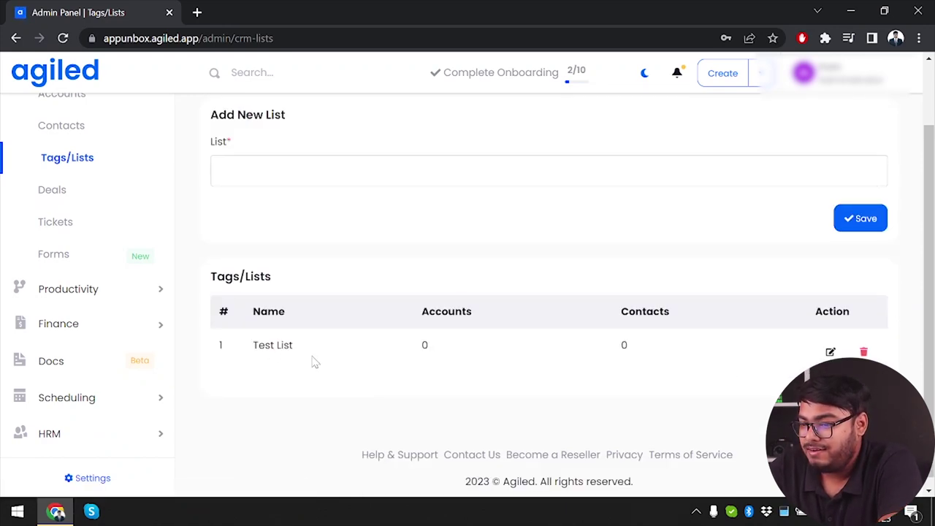
{"action": "scroll", "coordinate": [314, 362], "scroll_direction": "up", "scroll_amount": 2}
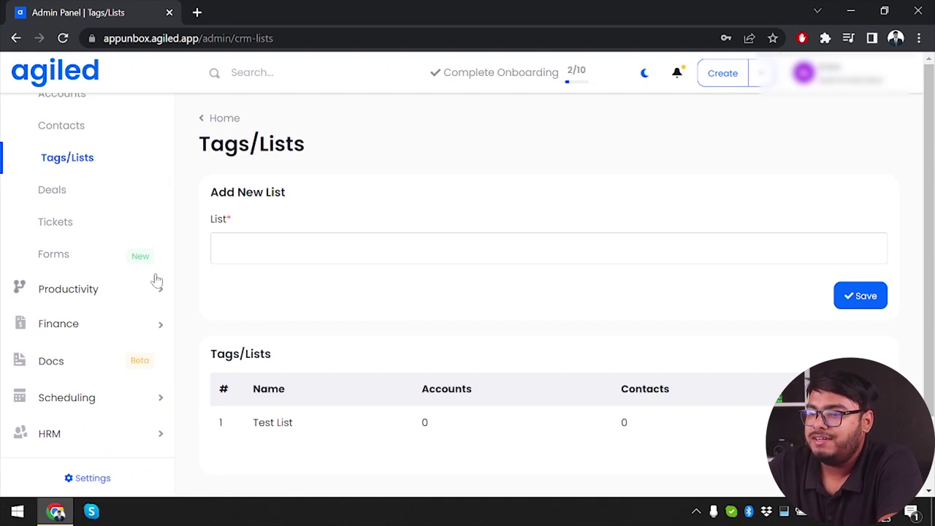
Open the CRM Deals page and look through all the stages of the Sales Pipeline.
{"action": "scroll", "coordinate": [150, 274], "scroll_direction": "up", "scroll_amount": 3}
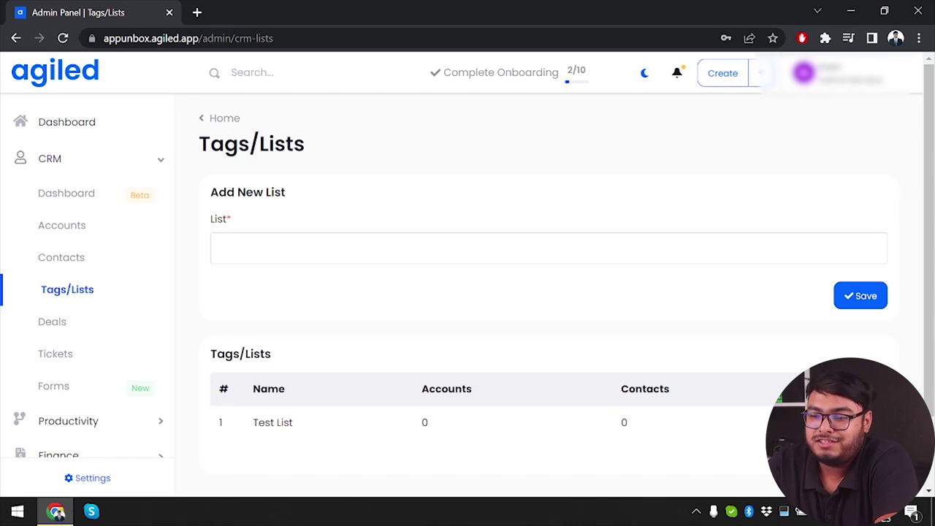
{"action": "left_click", "coordinate": [86, 330]}
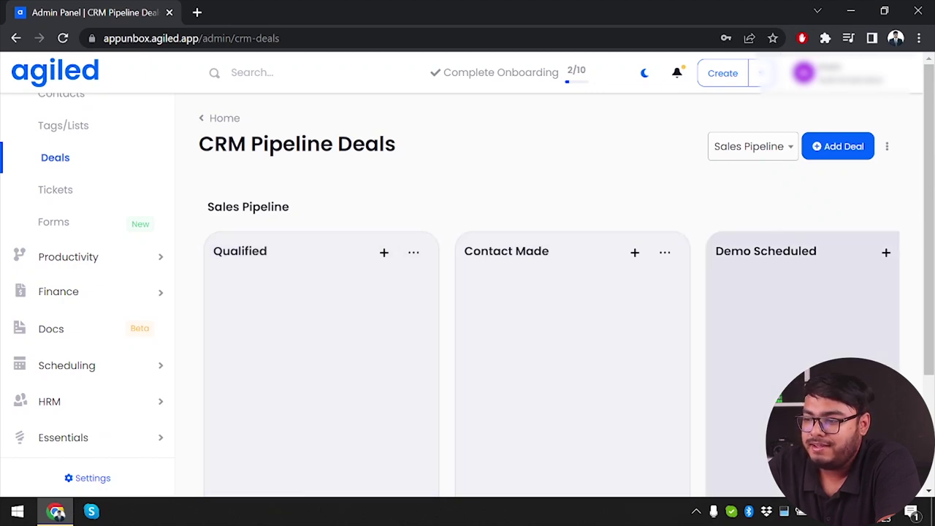
{"action": "scroll", "coordinate": [627, 321], "scroll_direction": "down", "scroll_amount": 2}
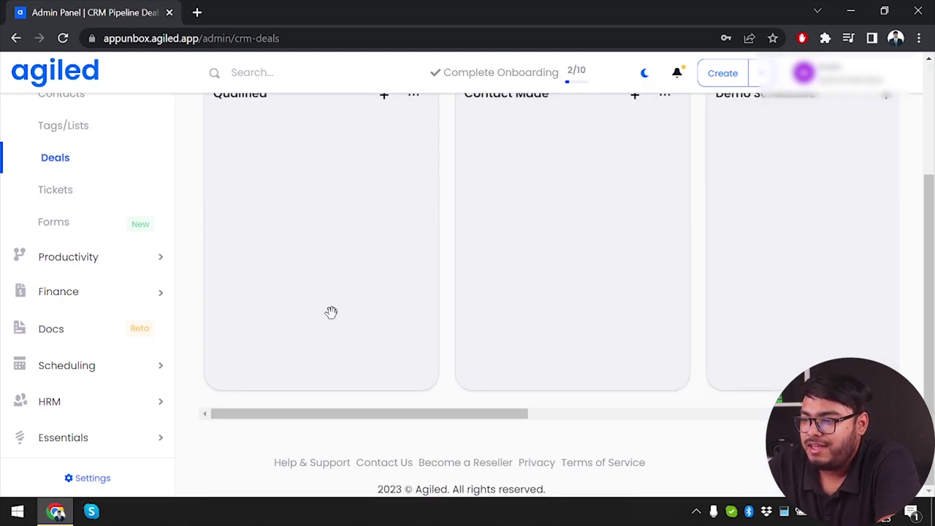
{"action": "scroll", "coordinate": [545, 214], "scroll_direction": "right", "scroll_amount": 10}
{"action": "scroll", "coordinate": [545, 214], "scroll_direction": "up", "scroll_amount": 2}
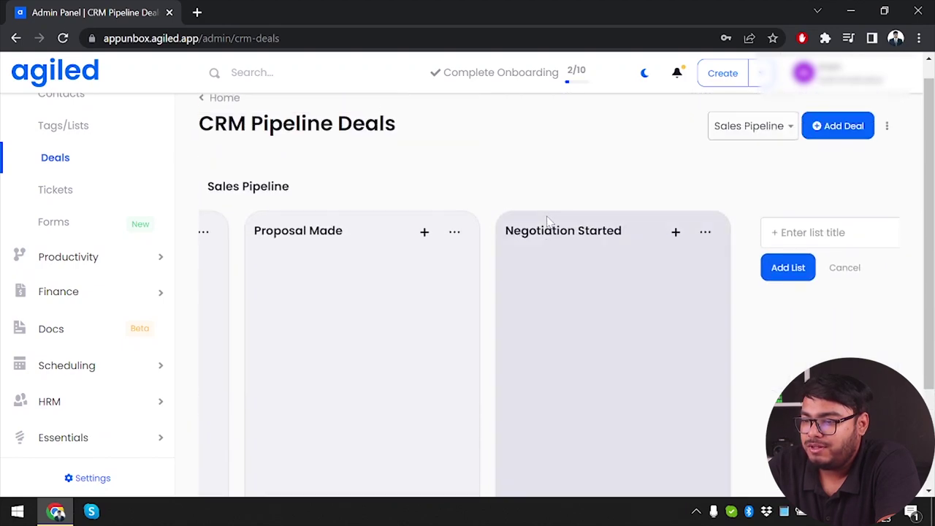
{"action": "scroll", "coordinate": [553, 289], "scroll_direction": "right", "scroll_amount": 1}
{"action": "scroll", "coordinate": [553, 289], "scroll_direction": "right", "scroll_amount": 2}
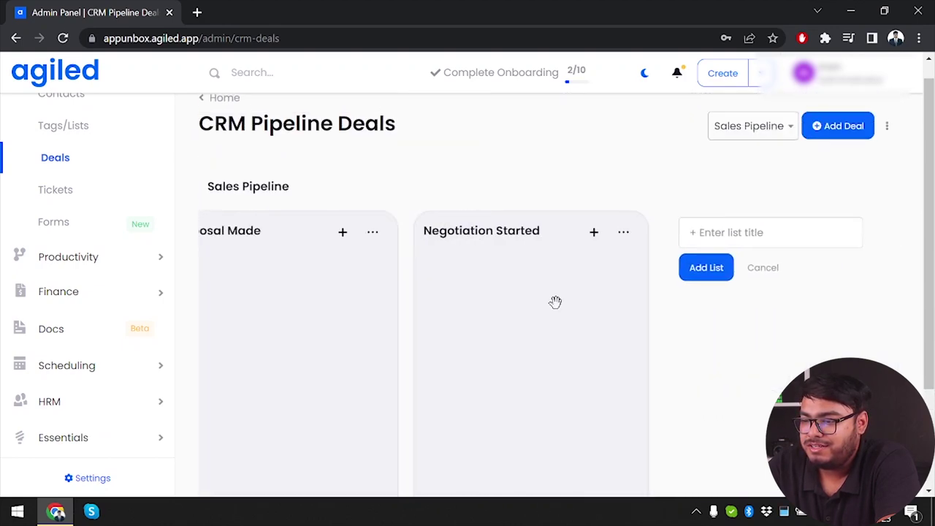
{"action": "scroll", "coordinate": [555, 302], "scroll_direction": "left", "scroll_amount": 10}
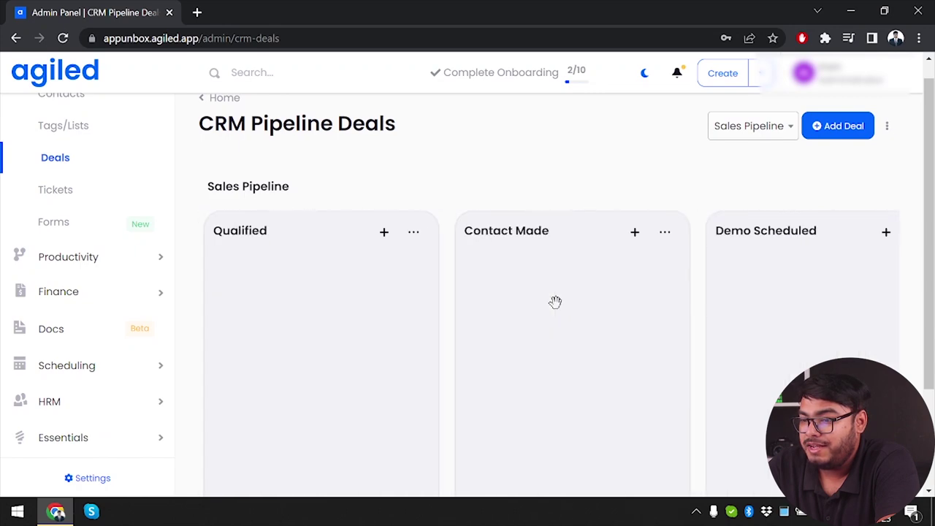
{"action": "scroll", "coordinate": [459, 186], "scroll_direction": "up", "scroll_amount": 1}
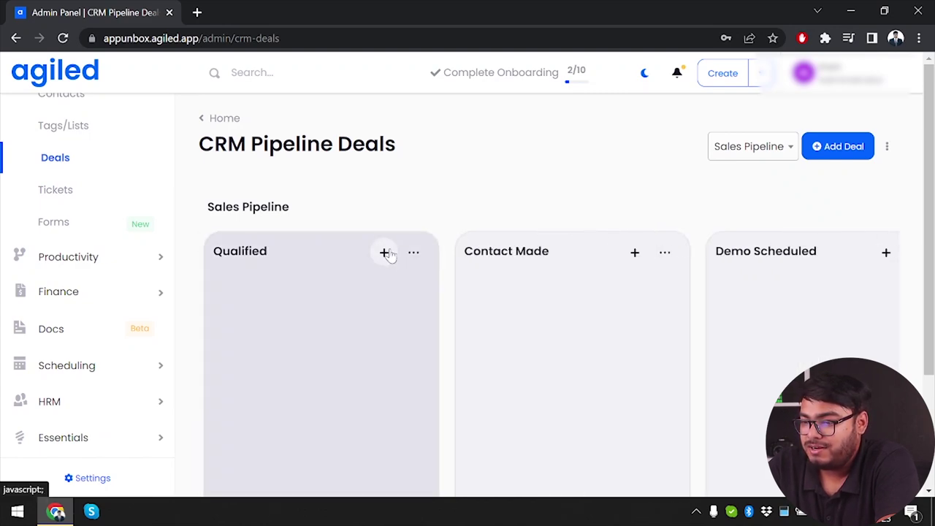
Try to add a new pipeline while creating a Qualified deal named "test", and return to the Deals page.
{"action": "left_click", "coordinate": [384, 253]}
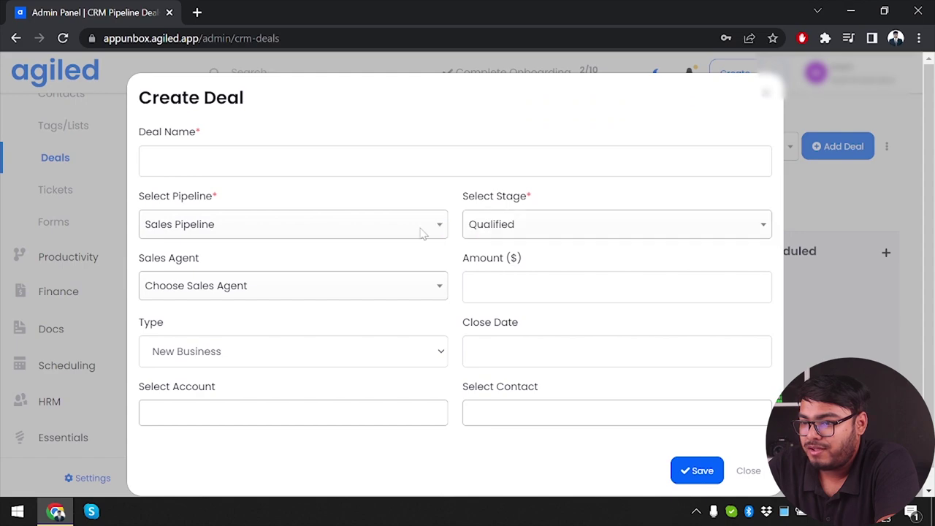
{"action": "left_click", "coordinate": [454, 161]}
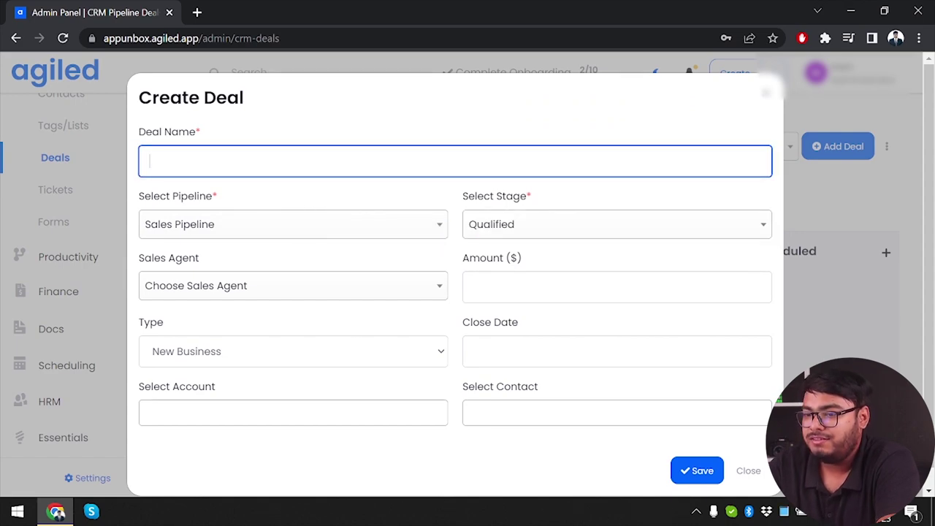
{"action": "type", "text": "test"}
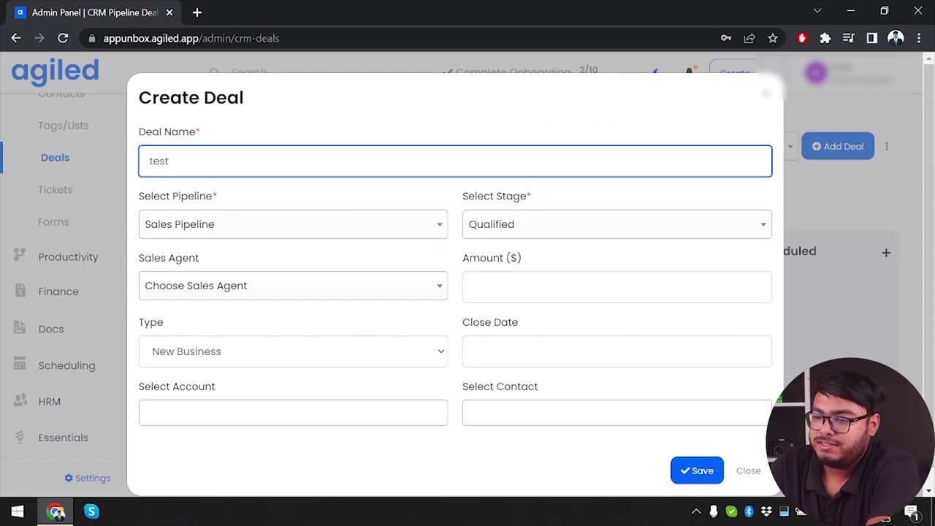
{"action": "left_click", "coordinate": [326, 229]}
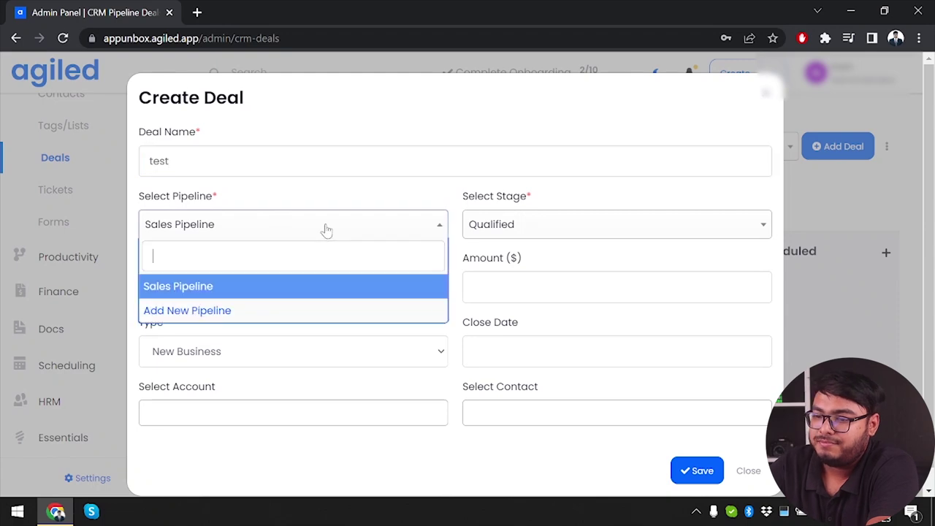
{"action": "left_click", "coordinate": [219, 308]}
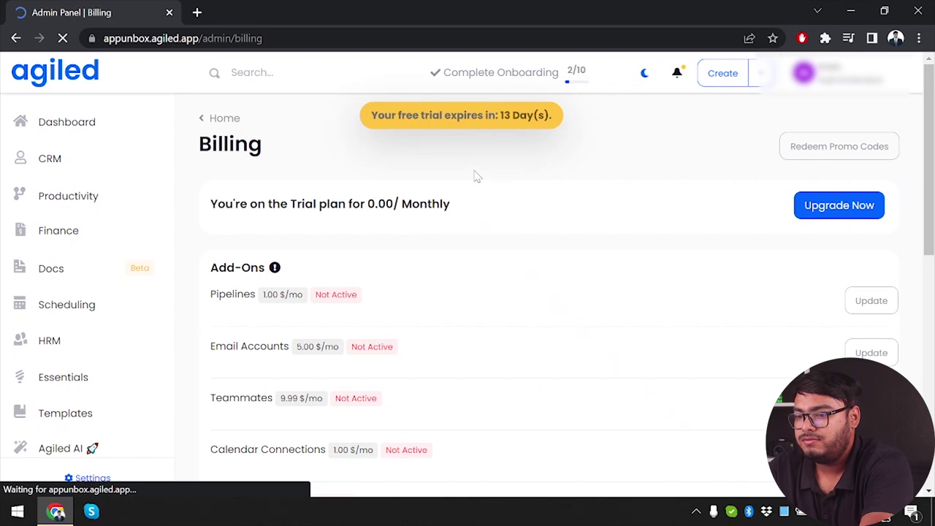
{"action": "key", "text": "alt+Left"}
Start a new deal named "test" in the Sales Pipeline at the Qualified stage.
{"action": "left_click", "coordinate": [385, 252]}
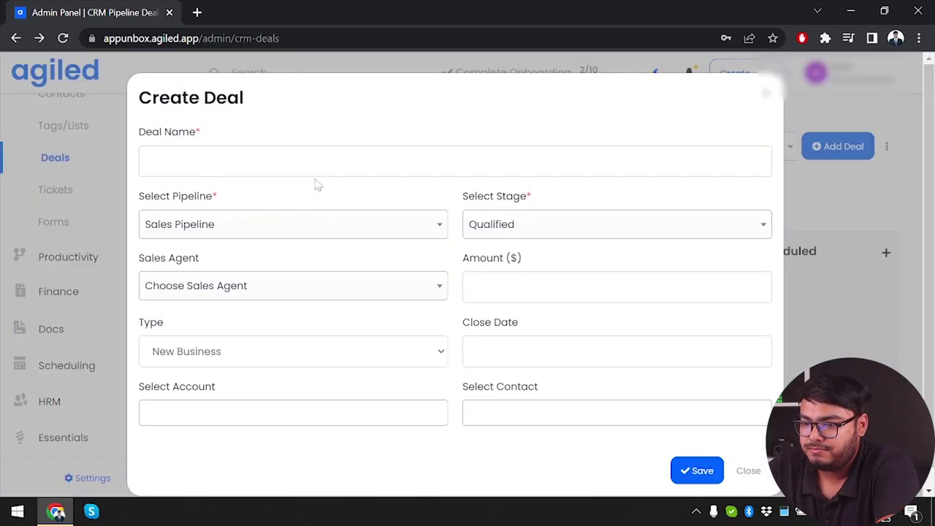
{"action": "left_click", "coordinate": [340, 165]}
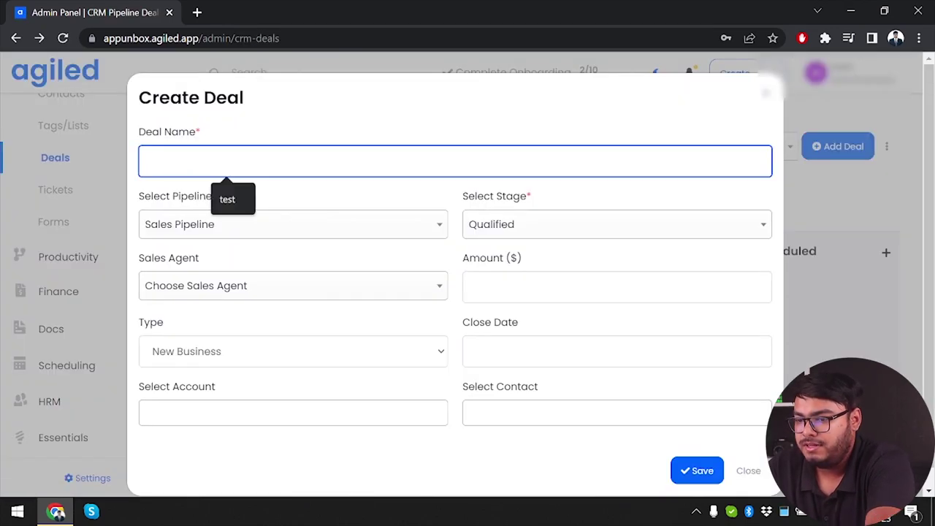
{"action": "left_click", "coordinate": [227, 199]}
{"action": "left_click", "coordinate": [271, 227]}
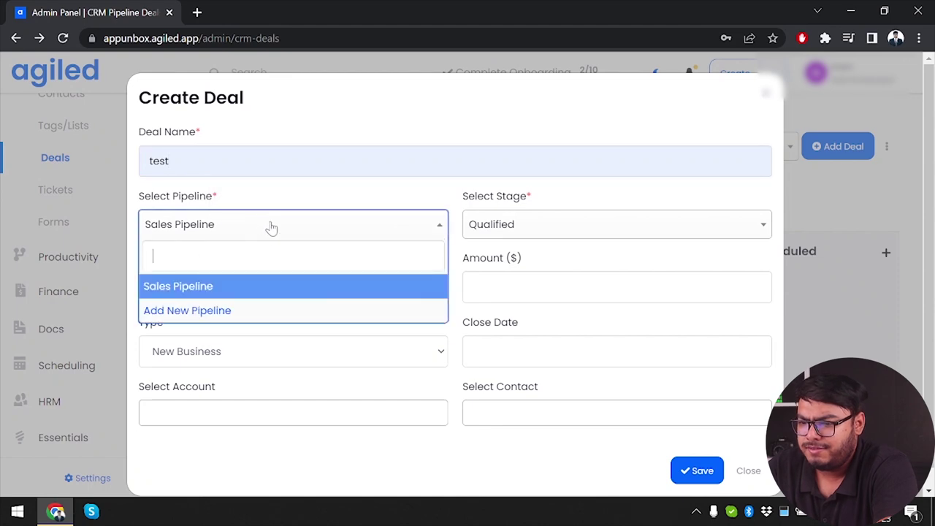
{"action": "left_click", "coordinate": [245, 292]}
{"action": "left_click", "coordinate": [531, 221]}
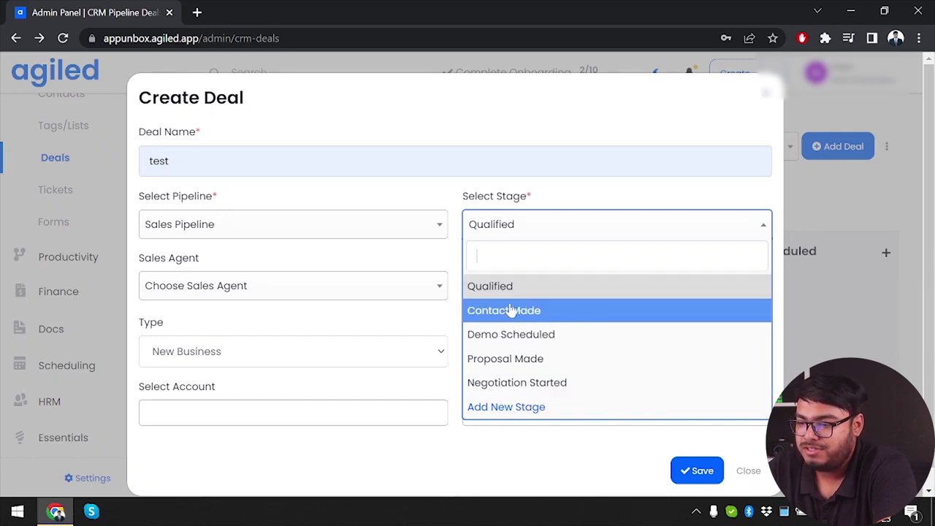
{"action": "left_click", "coordinate": [544, 287]}
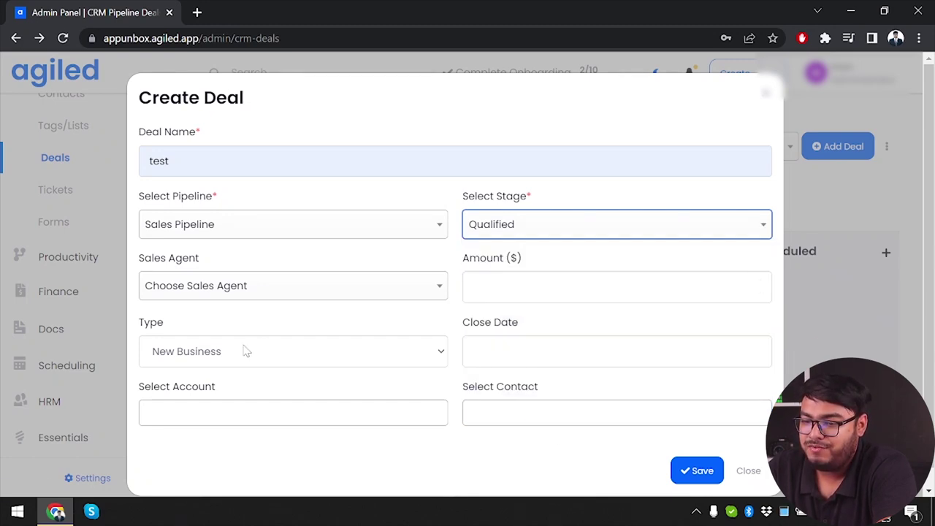
Leave the deal's sales agent unassigned, and set its amount to $1000 and its type to Existing Business.
{"action": "left_click", "coordinate": [333, 296]}
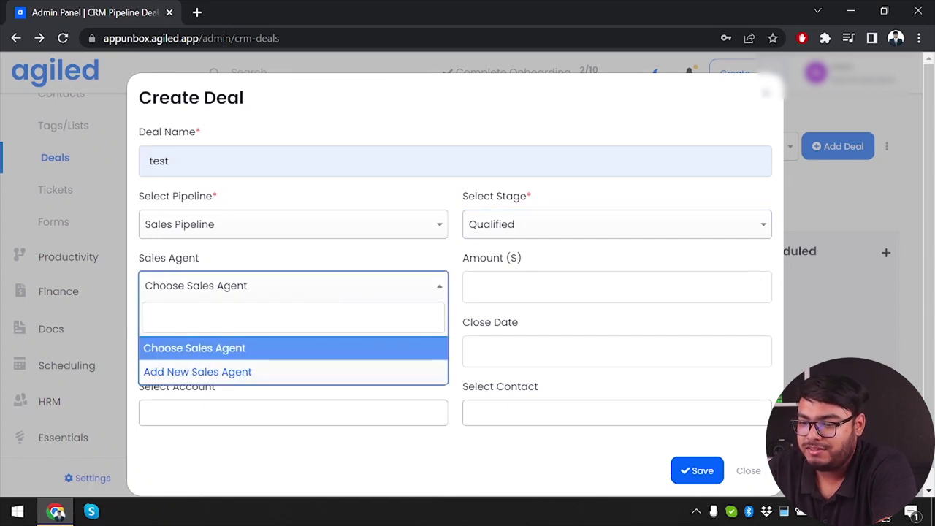
{"action": "left_click", "coordinate": [273, 350]}
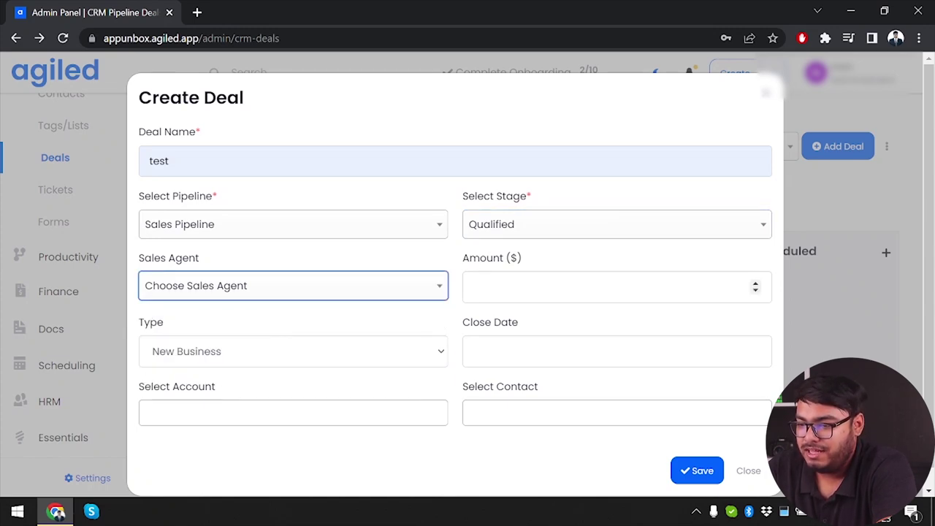
{"action": "left_click", "coordinate": [617, 287]}
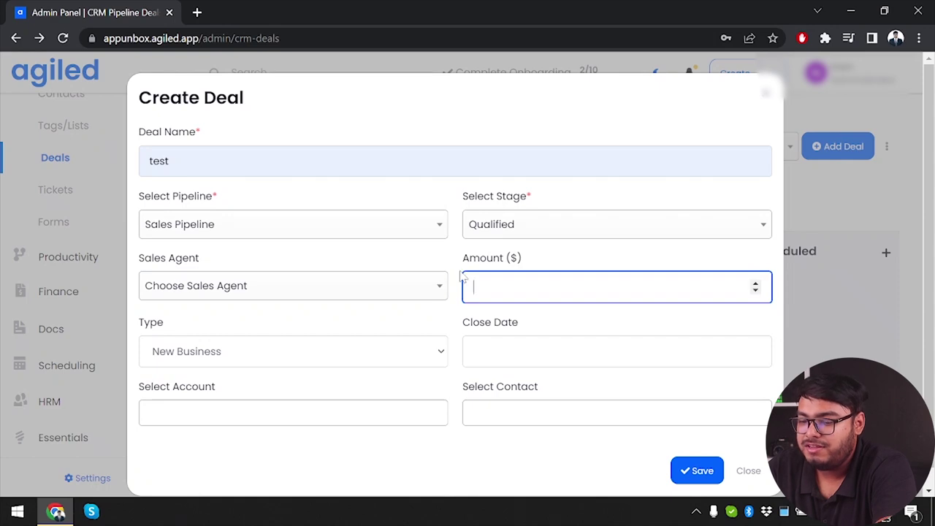
{"action": "type", "text": "1000"}
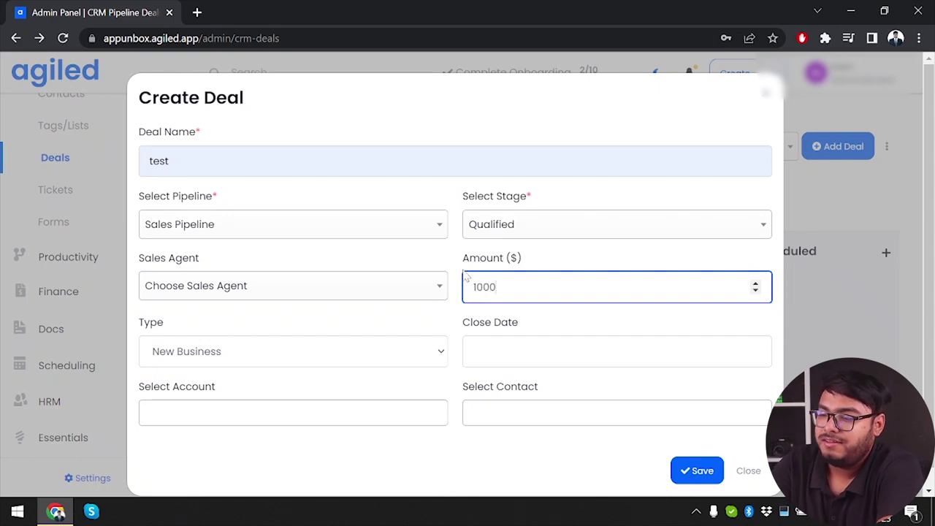
{"action": "left_click", "coordinate": [374, 341]}
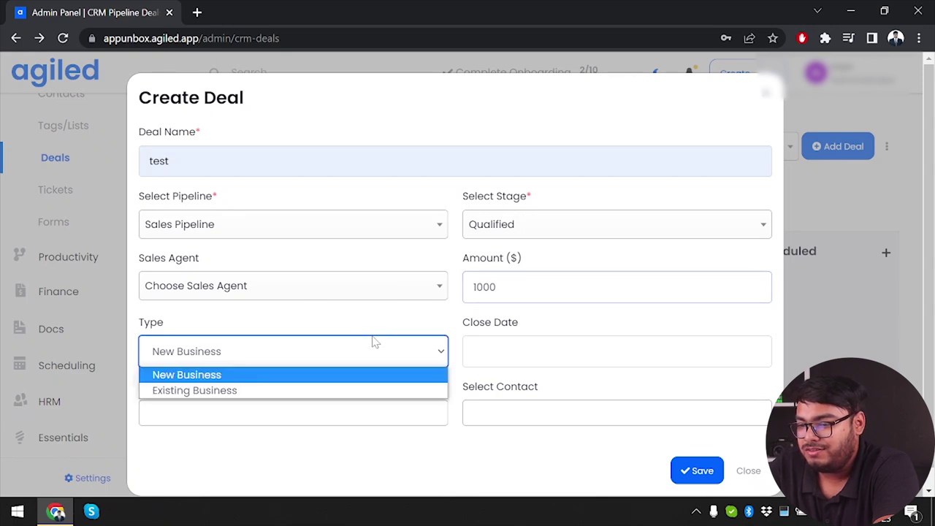
{"action": "left_click", "coordinate": [283, 378]}
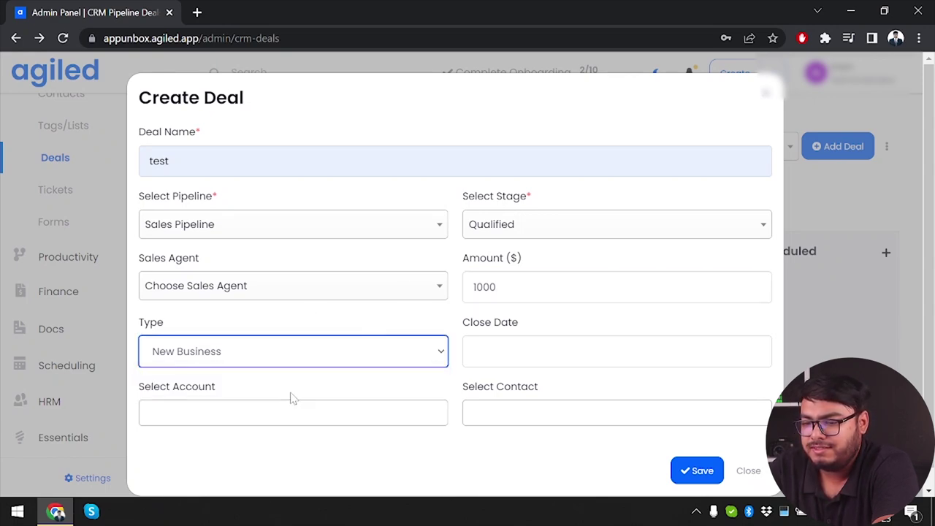
{"action": "key", "text": "Down"}
{"action": "scroll", "coordinate": [348, 398], "scroll_direction": "down", "scroll_amount": 1}
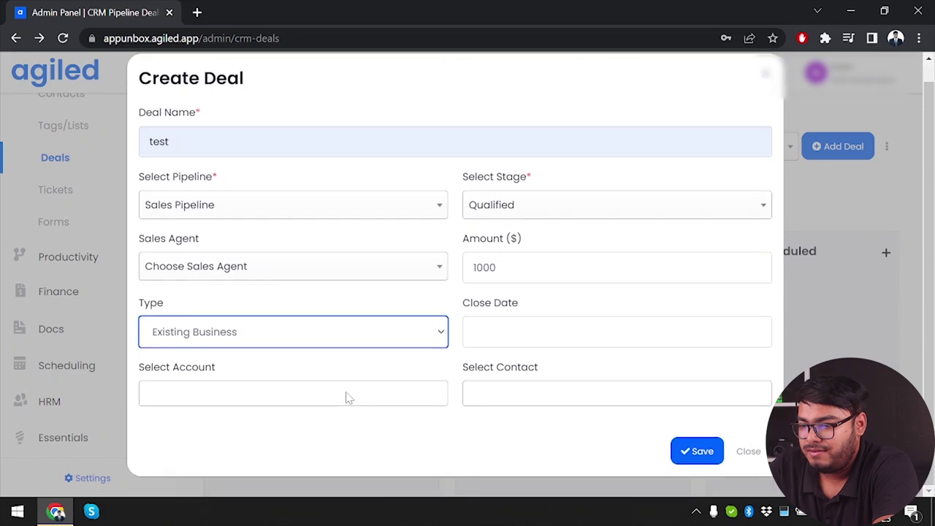
Link the deal to the account Customer 1 and save it without a contact or close date.
{"action": "left_click", "coordinate": [617, 393]}
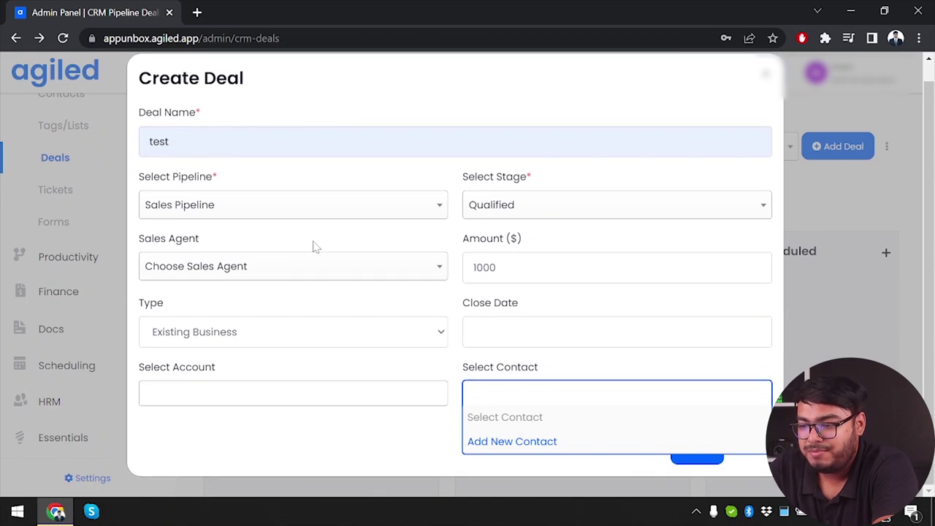
{"action": "left_click", "coordinate": [419, 374]}
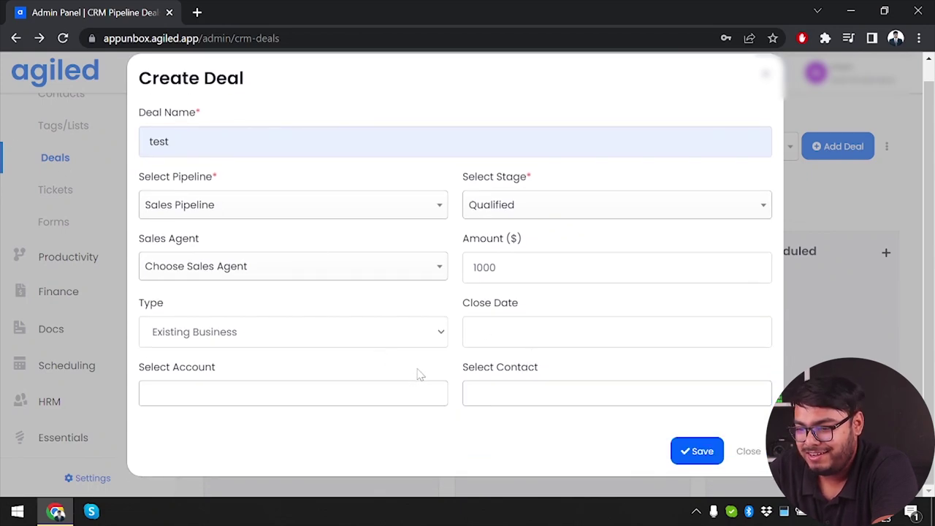
{"action": "left_click", "coordinate": [144, 393]}
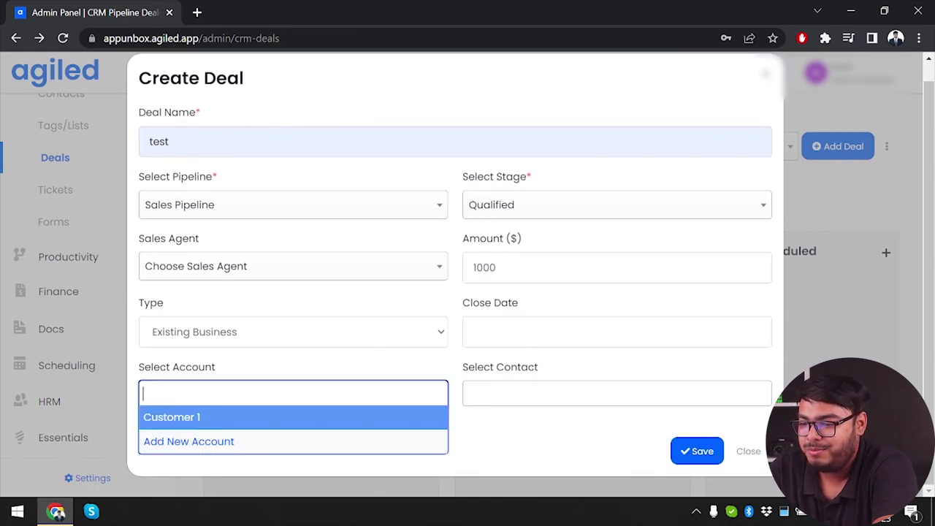
{"action": "left_click", "coordinate": [198, 417]}
{"action": "left_click", "coordinate": [616, 393]}
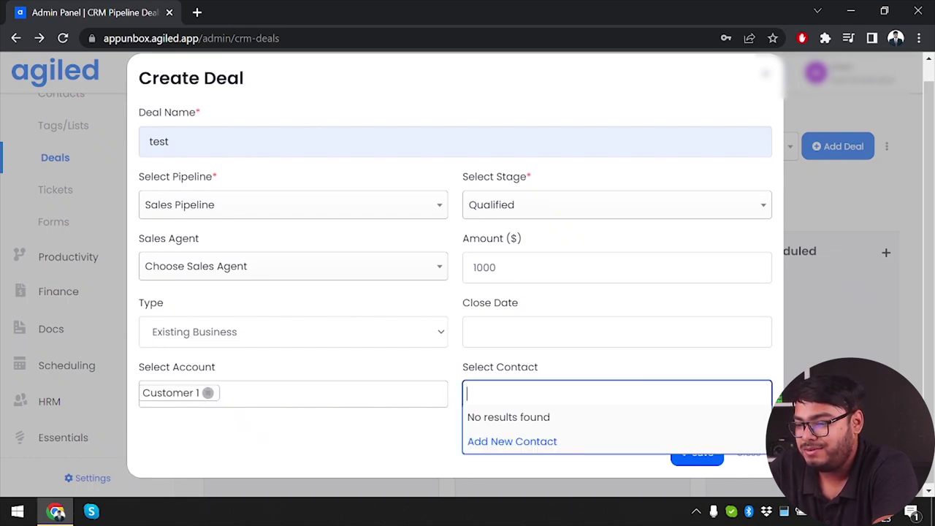
{"action": "left_click", "coordinate": [455, 338]}
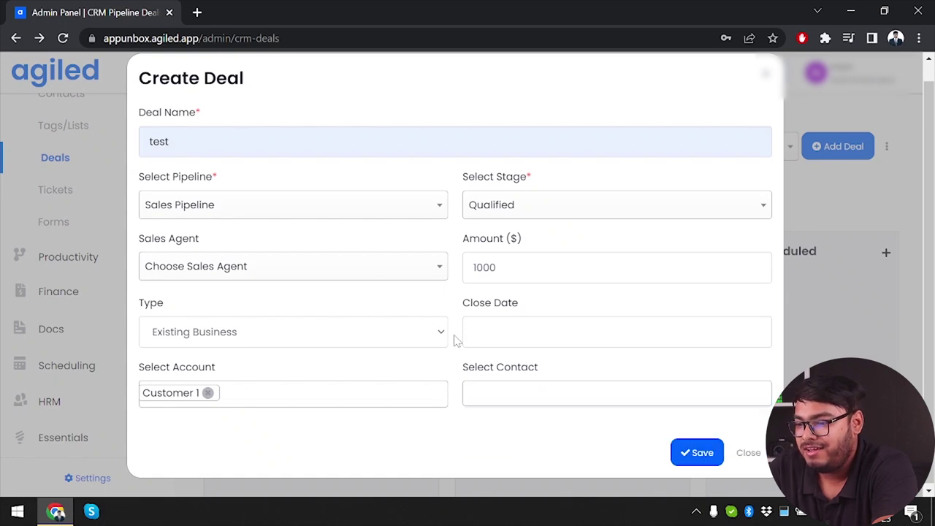
{"action": "left_click", "coordinate": [511, 392]}
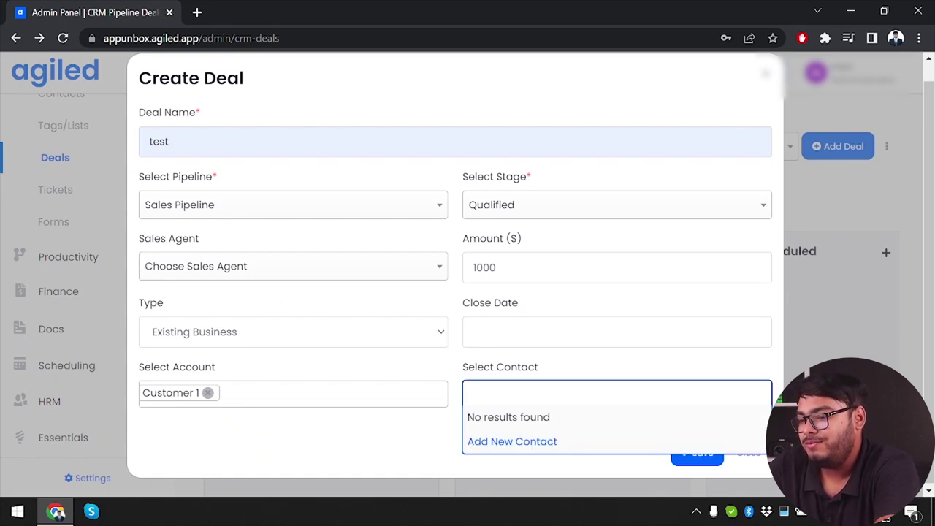
{"action": "left_click", "coordinate": [613, 473]}
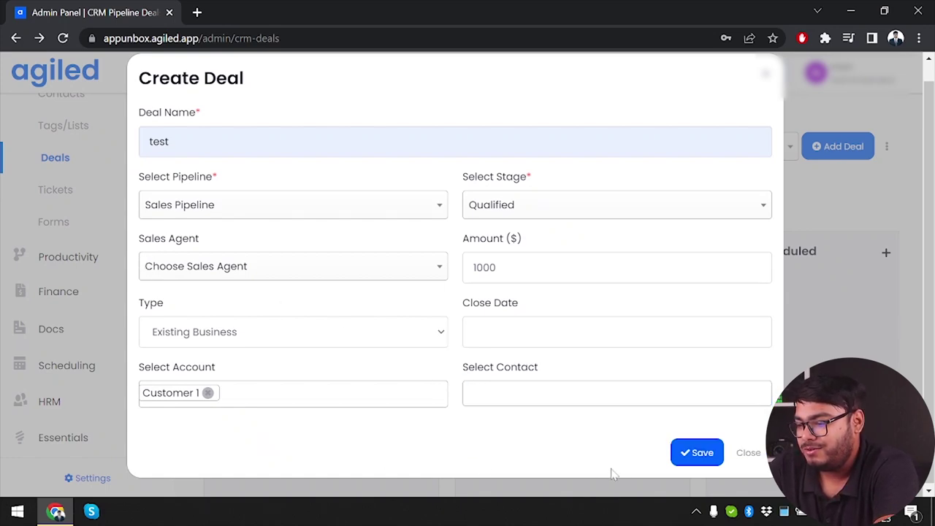
{"action": "left_click", "coordinate": [697, 453]}
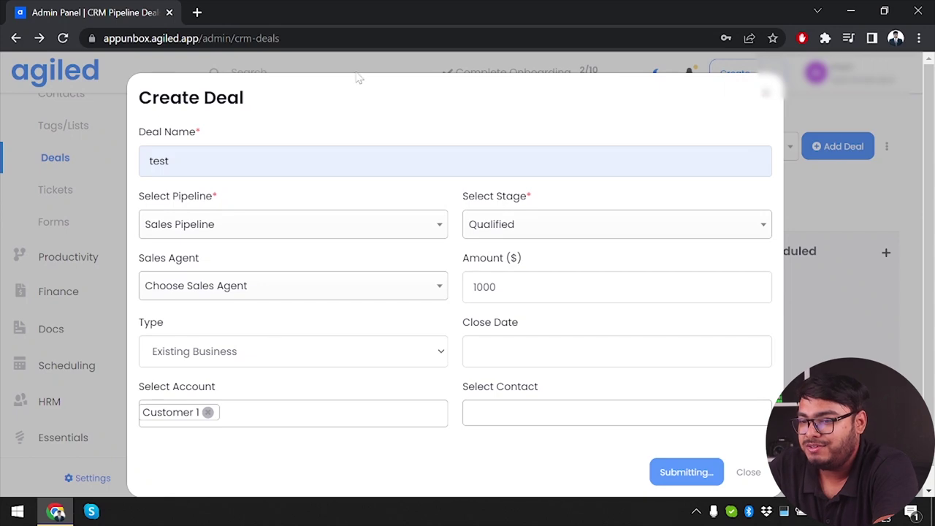
View the new deal's card in the Qualified stage and the neighbouring pipeline stages.
{"action": "scroll", "coordinate": [290, 355], "scroll_direction": "down", "scroll_amount": 1}
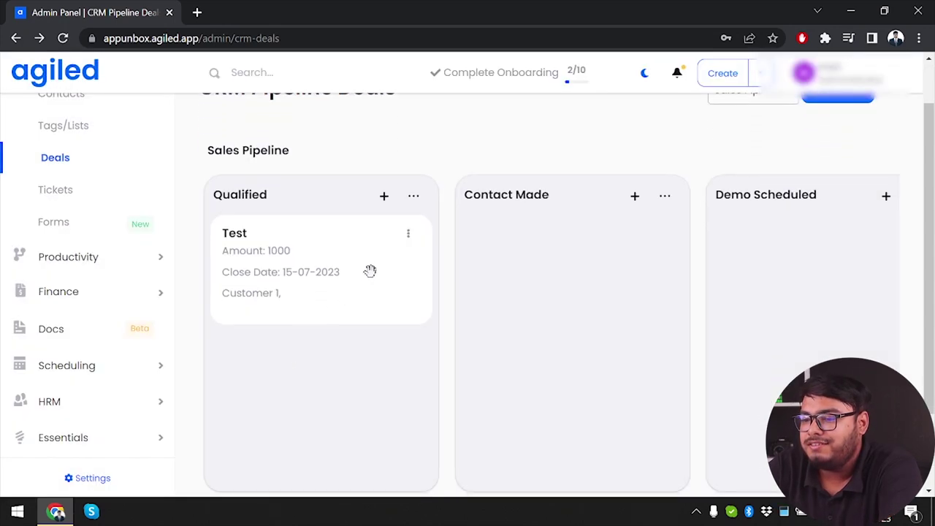
{"action": "left_click_drag", "start_coordinate": [280, 277], "coordinate": [224, 290]}
{"action": "scroll", "coordinate": [576, 293], "scroll_direction": "right", "scroll_amount": 2}
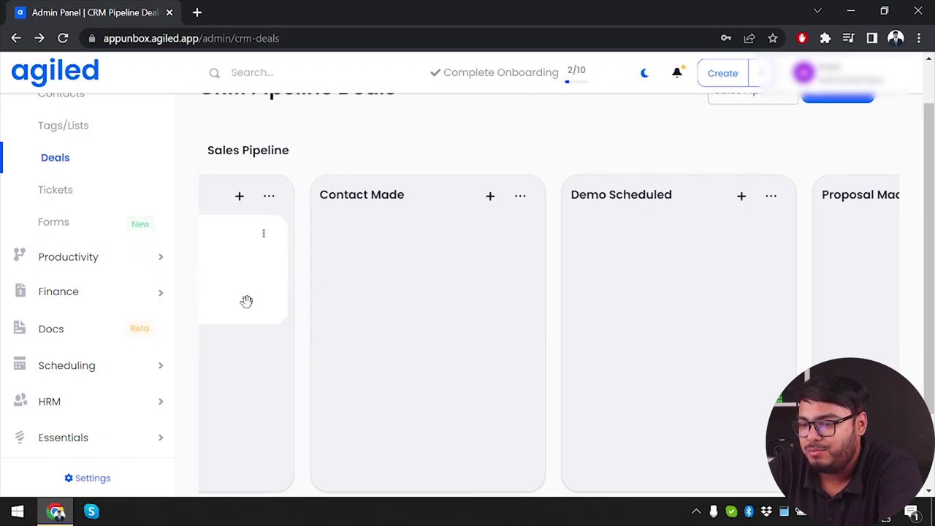
{"action": "scroll", "coordinate": [246, 301], "scroll_direction": "left", "scroll_amount": 2}
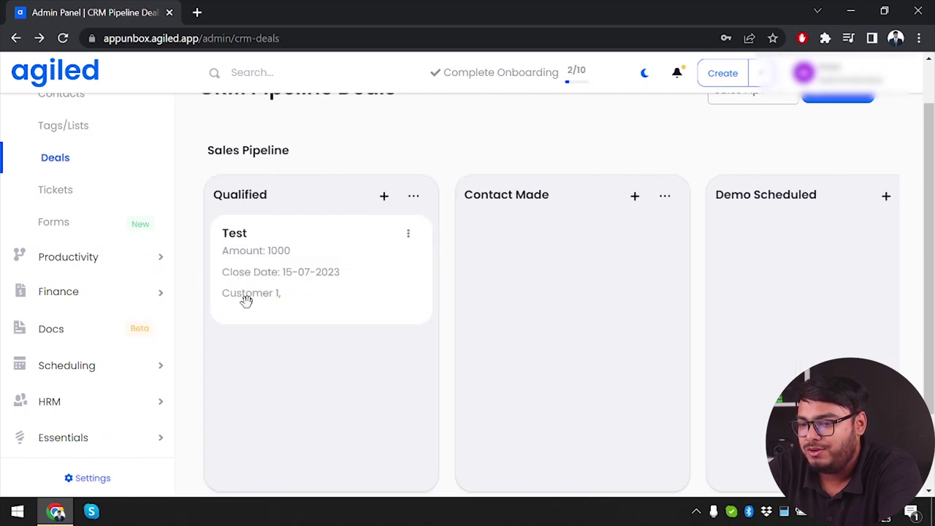
View the Tickets page and the Forms list in the CRM module.
{"action": "left_click", "coordinate": [84, 196]}
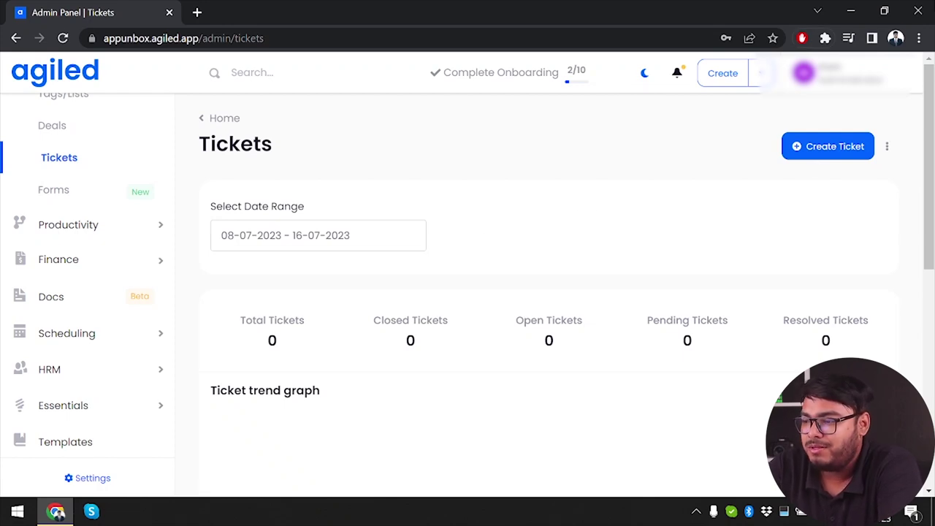
{"action": "left_click", "coordinate": [65, 191]}
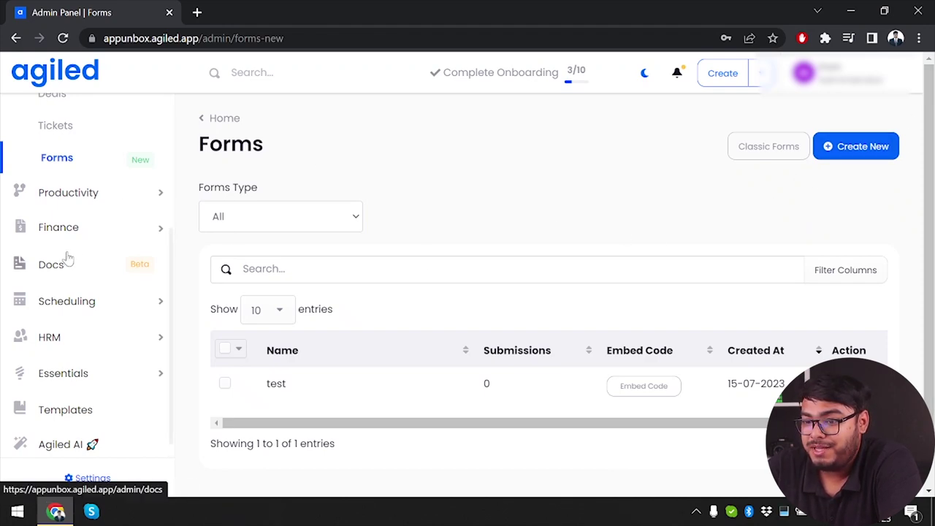
Start a new project named "test" in the Productivity module and set its category to Digital Marketing.
{"action": "left_click", "coordinate": [133, 201]}
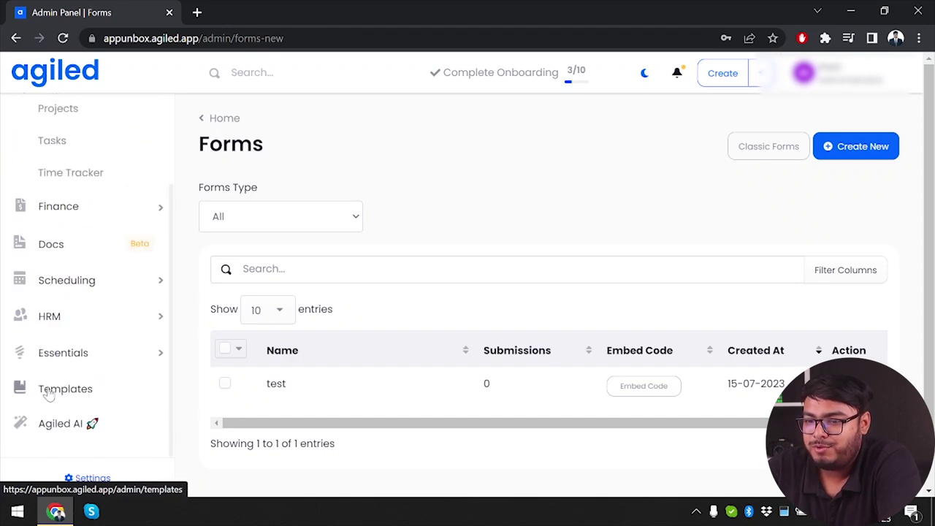
{"action": "scroll", "coordinate": [73, 394], "scroll_direction": "up", "scroll_amount": 2}
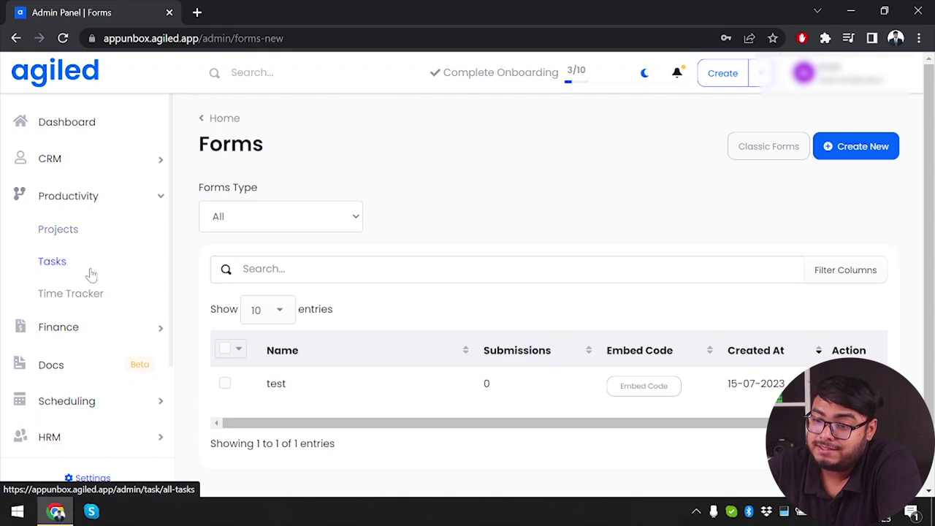
{"action": "left_click", "coordinate": [100, 236]}
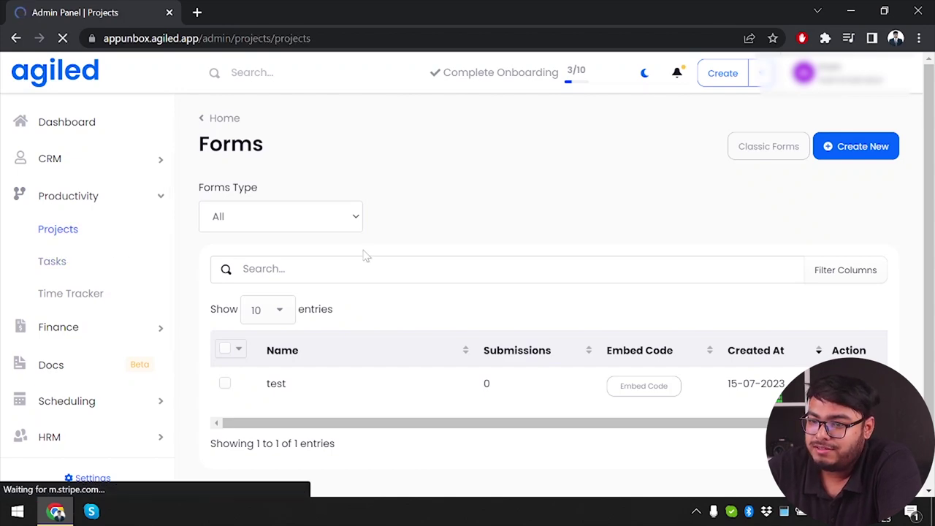
{"action": "scroll", "coordinate": [519, 269], "scroll_direction": "down", "scroll_amount": 2}
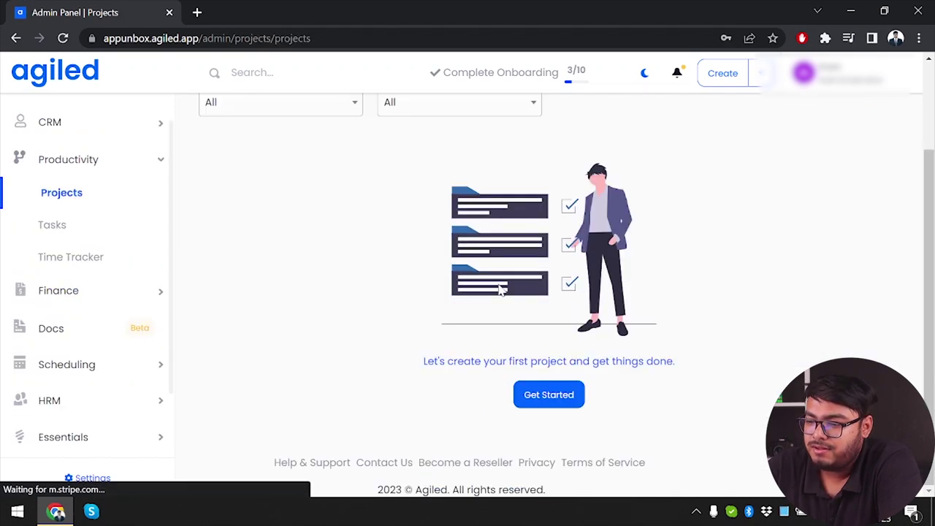
{"action": "left_click", "coordinate": [566, 400]}
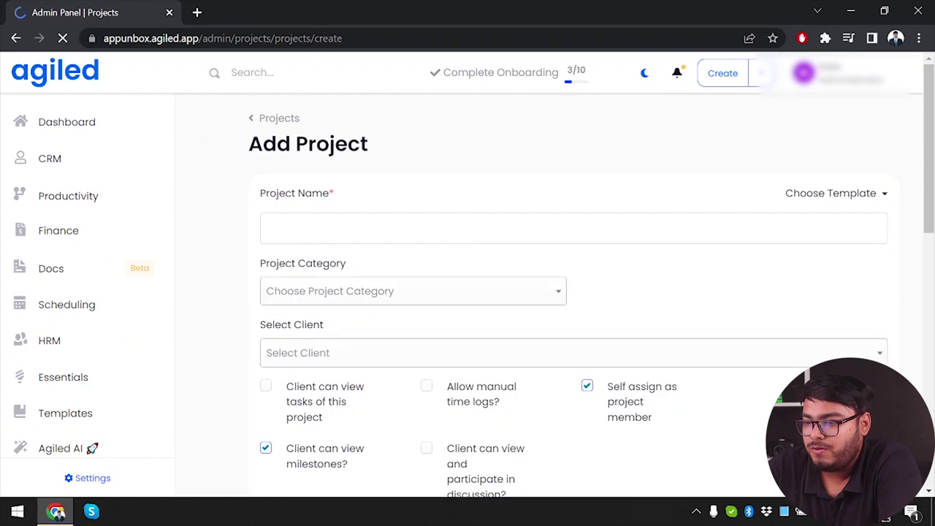
{"action": "type", "text": "test"}
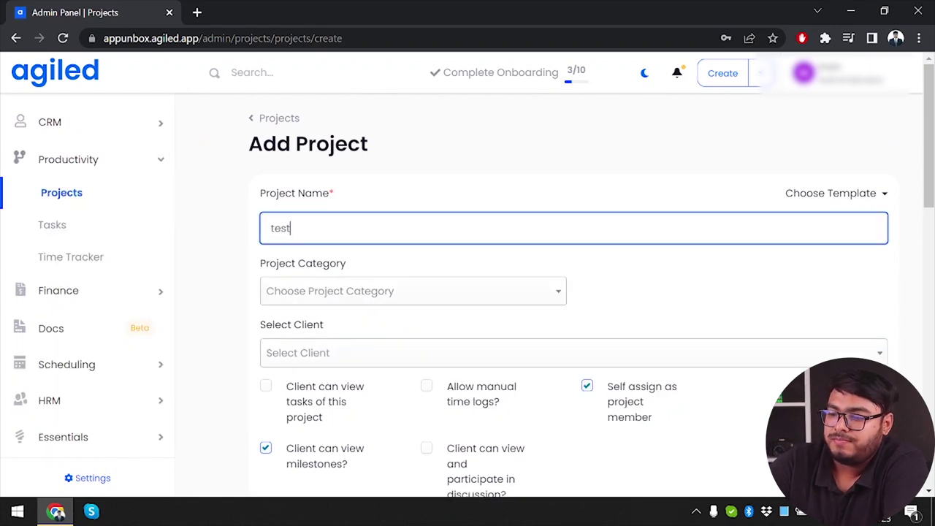
{"action": "left_click", "coordinate": [428, 290]}
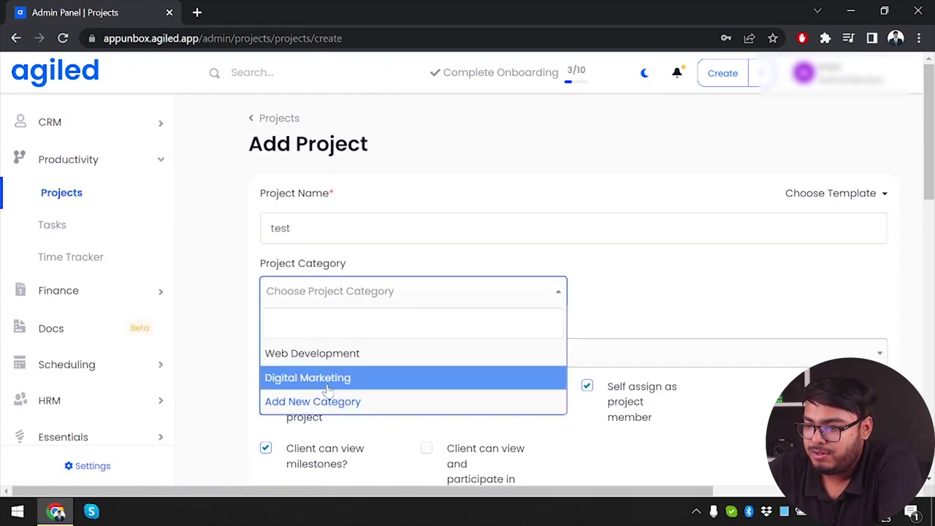
{"action": "left_click", "coordinate": [378, 379]}
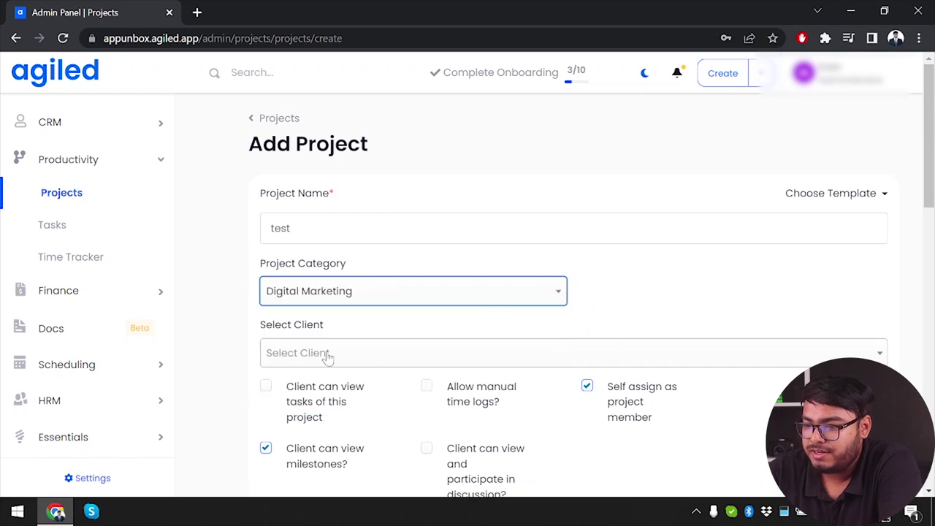
Review the available project categories and client choices, keeping Digital Marketing and leaving the client unselected.
{"action": "key", "text": "Return"}
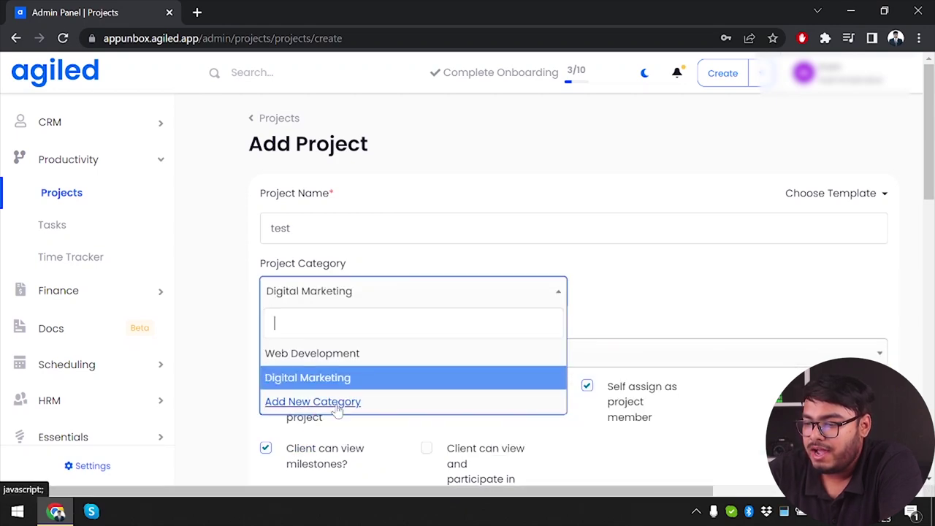
{"action": "left_click", "coordinate": [634, 301]}
{"action": "left_click", "coordinate": [406, 355]}
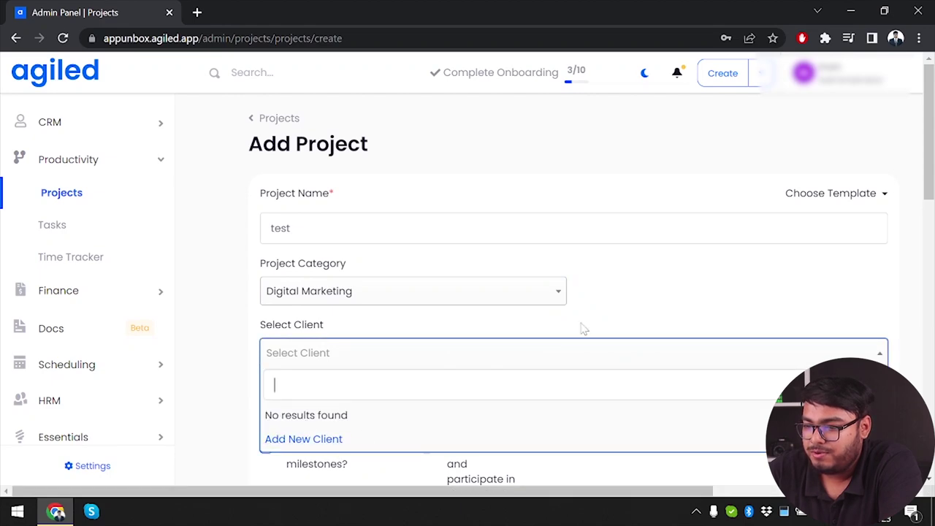
{"action": "left_click", "coordinate": [721, 278]}
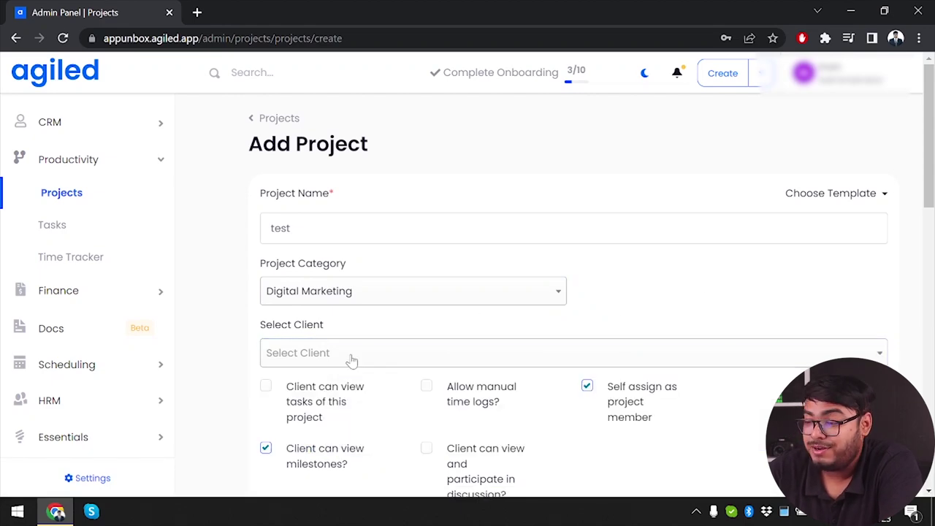
{"action": "scroll", "coordinate": [362, 385], "scroll_direction": "down", "scroll_amount": 2}
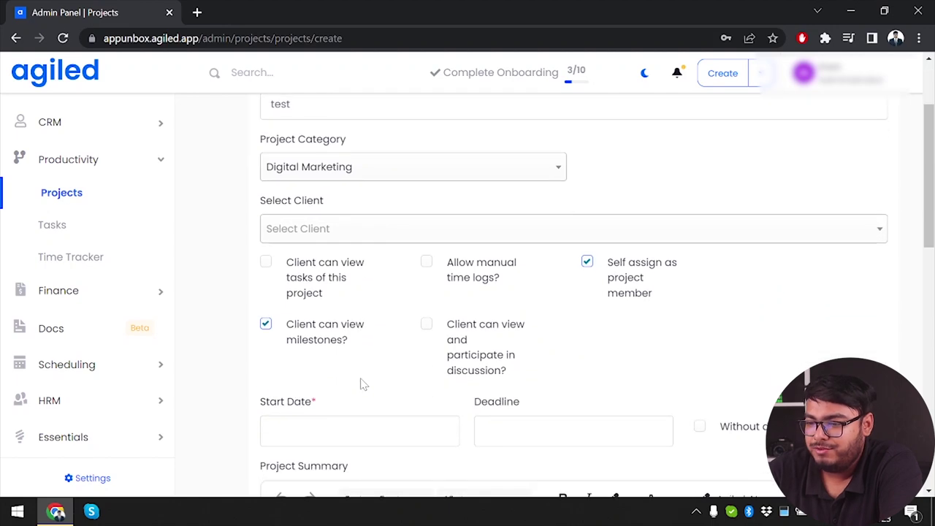
{"action": "left_click", "coordinate": [357, 236]}
{"action": "left_click", "coordinate": [692, 154]}
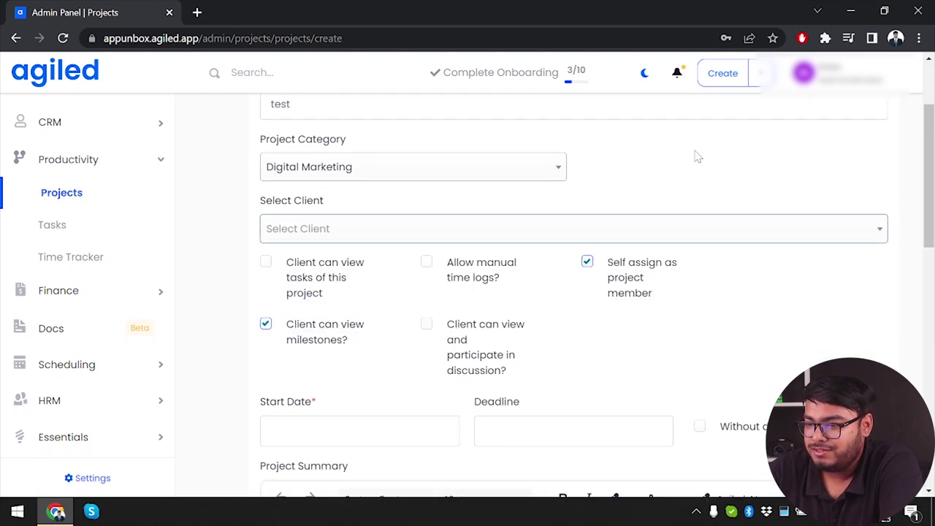
Let the client view the project's tasks, with task notifications to the client on and manual time logs off.
{"action": "left_click", "coordinate": [313, 270]}
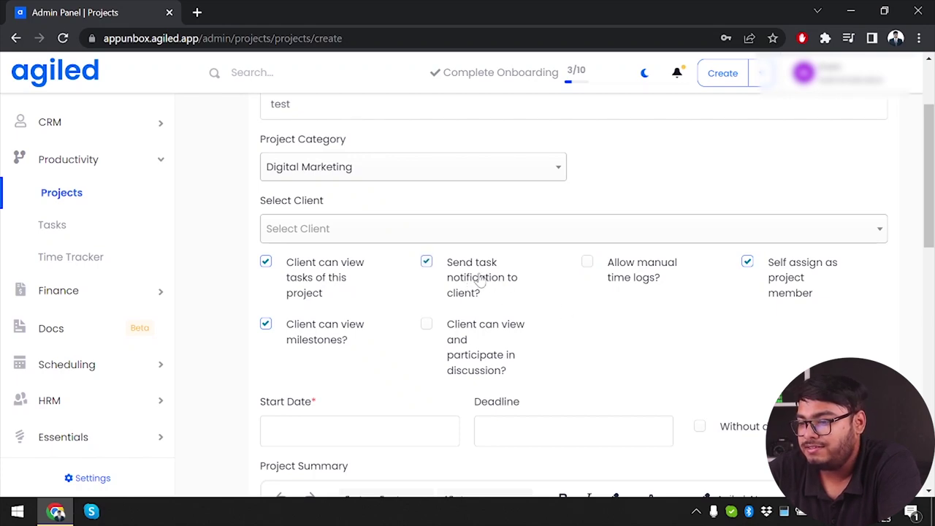
{"action": "left_click", "coordinate": [634, 282]}
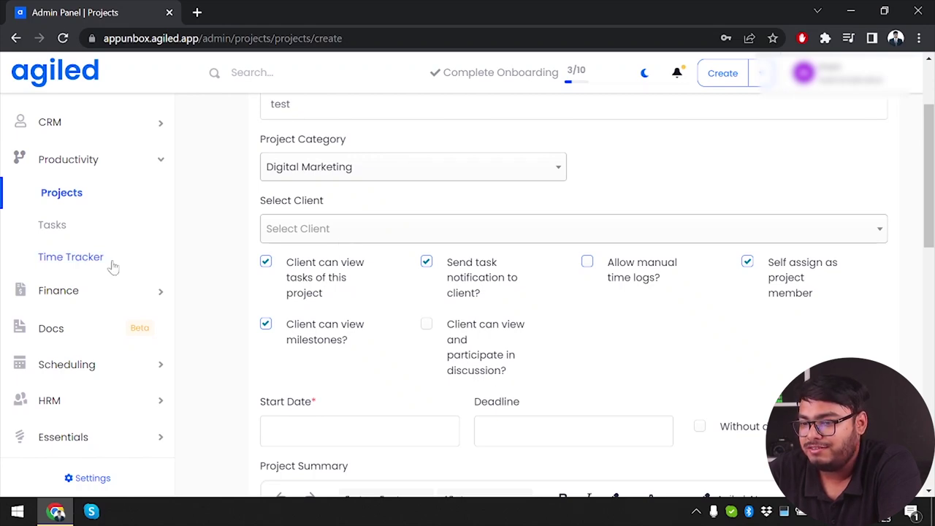
Set the project's start date to 16-07-2023 and mark it as without deadline.
{"action": "scroll", "coordinate": [551, 265], "scroll_direction": "down", "scroll_amount": 3}
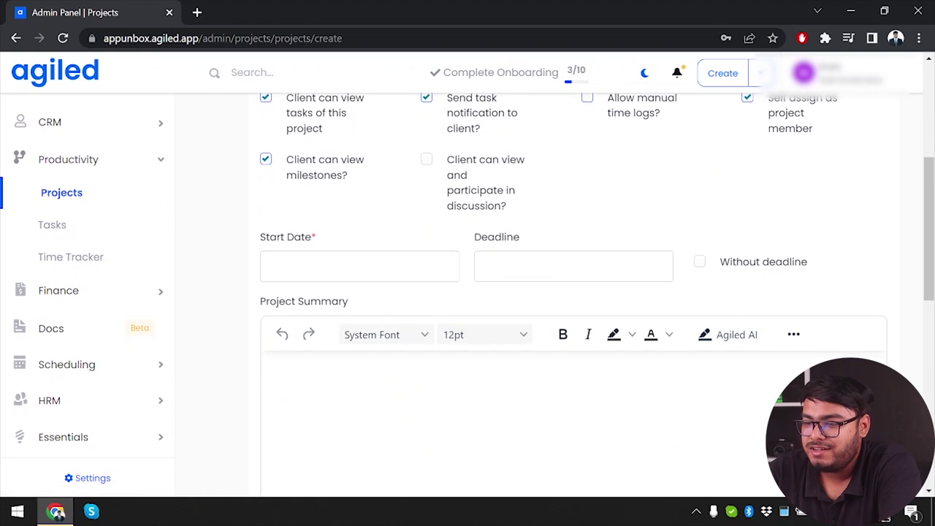
{"action": "left_click", "coordinate": [379, 257]}
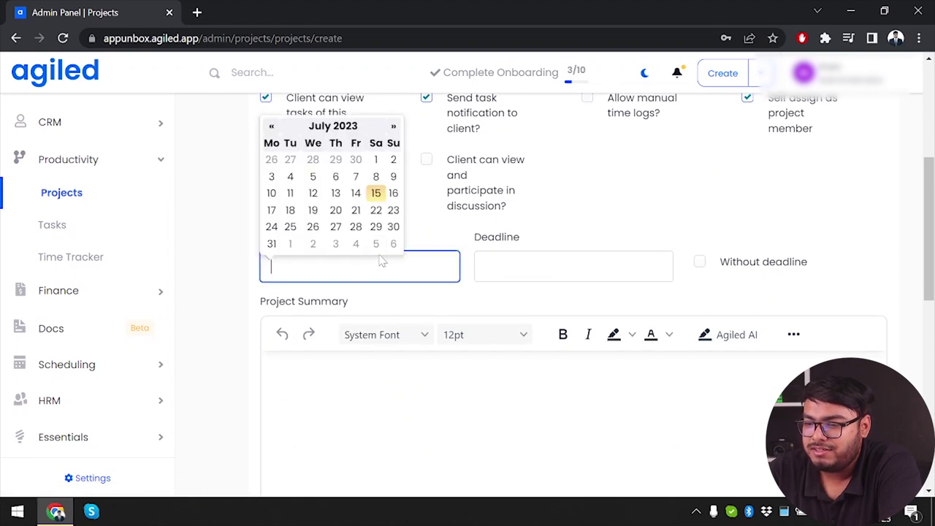
{"action": "left_click", "coordinate": [393, 193]}
{"action": "left_click", "coordinate": [546, 267]}
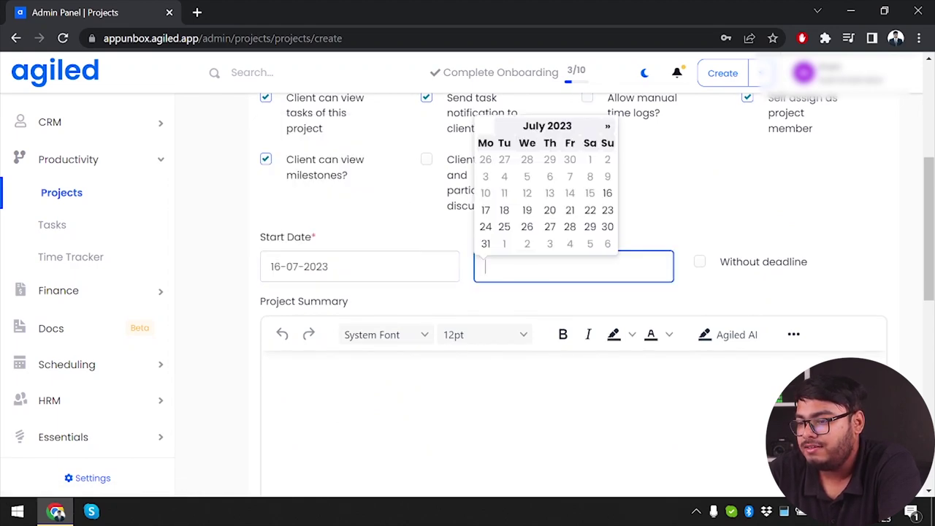
{"action": "left_click", "coordinate": [549, 209]}
{"action": "scroll", "coordinate": [549, 210], "scroll_direction": "down", "scroll_amount": 2}
{"action": "left_click", "coordinate": [697, 158]}
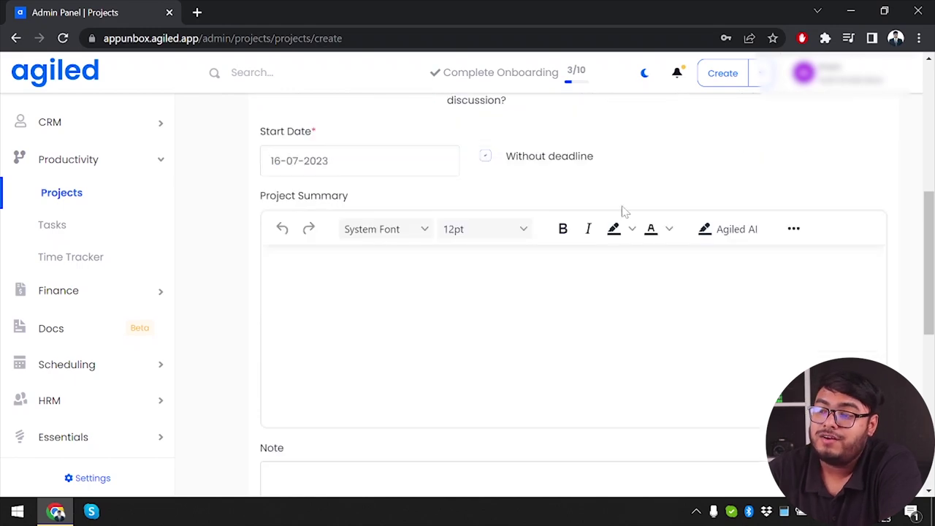
Save the project with budget and allocated hours blank and status Not Started, and view it in the projects list.
{"action": "scroll", "coordinate": [448, 350], "scroll_direction": "down", "scroll_amount": 7}
{"action": "scroll", "coordinate": [447, 355], "scroll_direction": "up", "scroll_amount": 10}
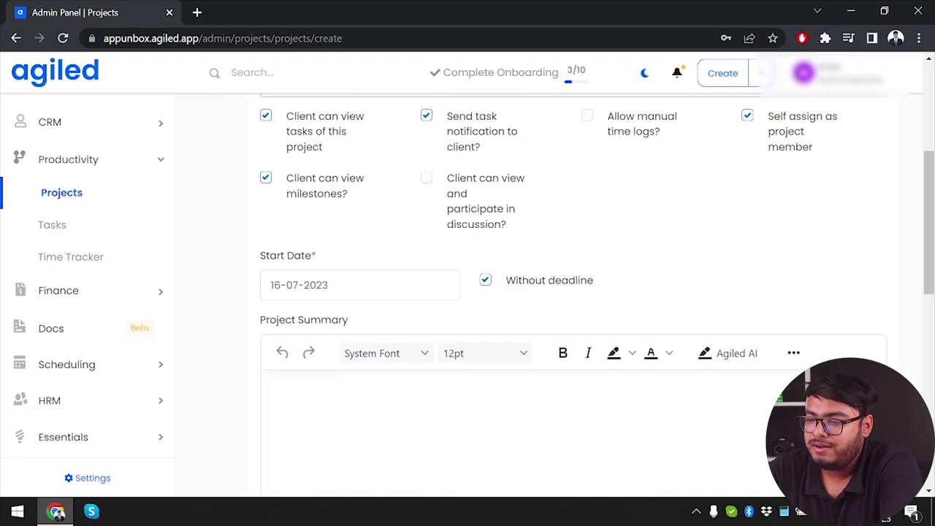
{"action": "scroll", "coordinate": [400, 398], "scroll_direction": "down", "scroll_amount": 5}
{"action": "scroll", "coordinate": [574, 292], "scroll_direction": "down", "scroll_amount": 3}
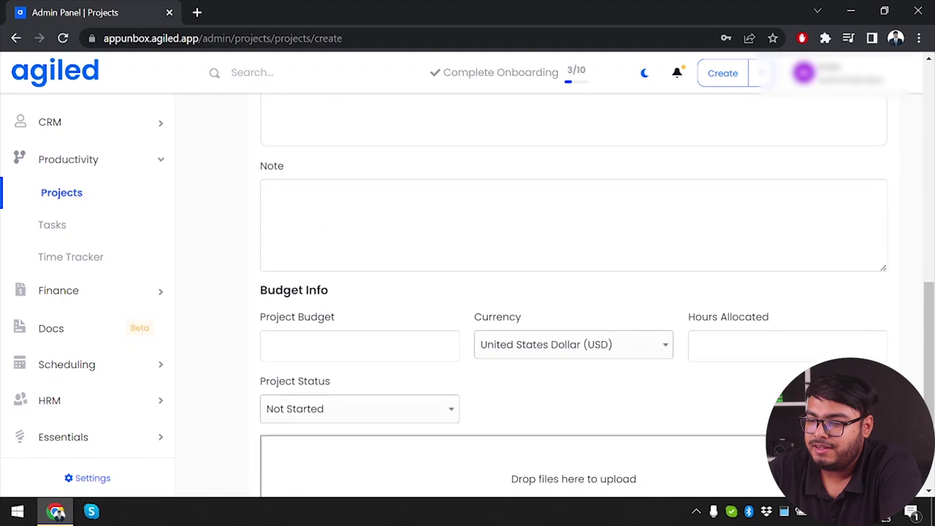
{"action": "left_click", "coordinate": [359, 346]}
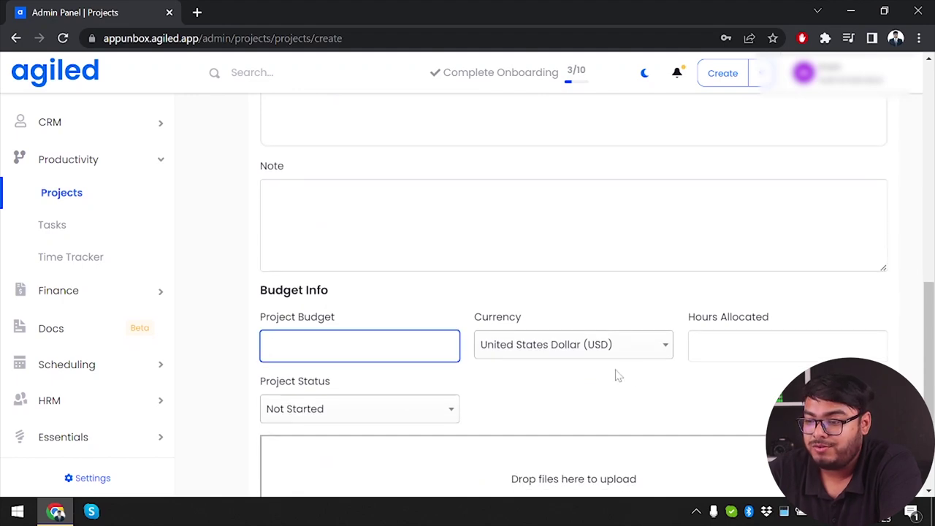
{"action": "scroll", "coordinate": [532, 328], "scroll_direction": "down", "scroll_amount": 1}
{"action": "key", "text": "Tab"}
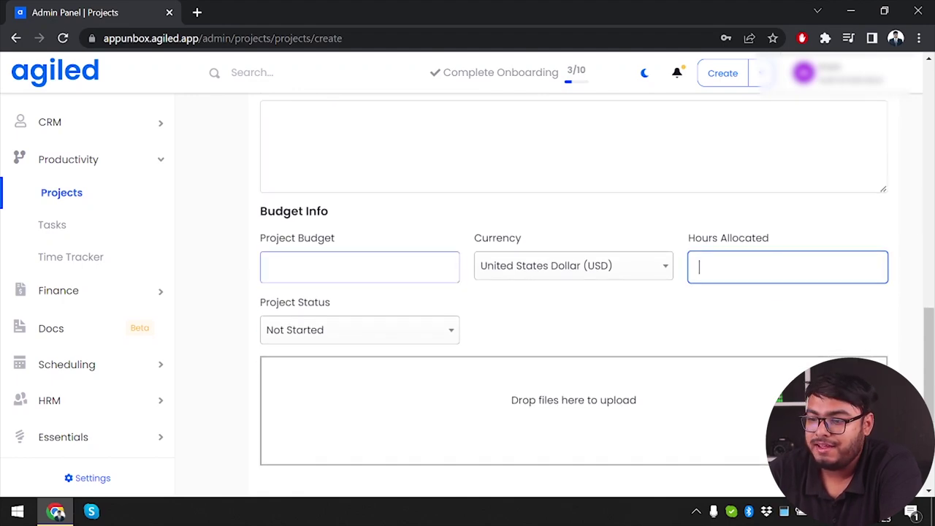
{"action": "scroll", "coordinate": [532, 357], "scroll_direction": "down", "scroll_amount": 2}
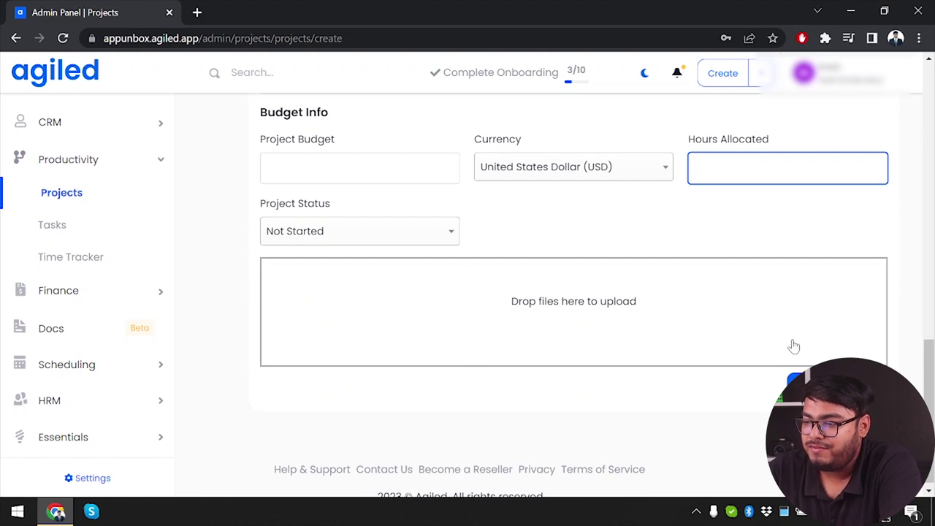
{"action": "left_click", "coordinate": [786, 386]}
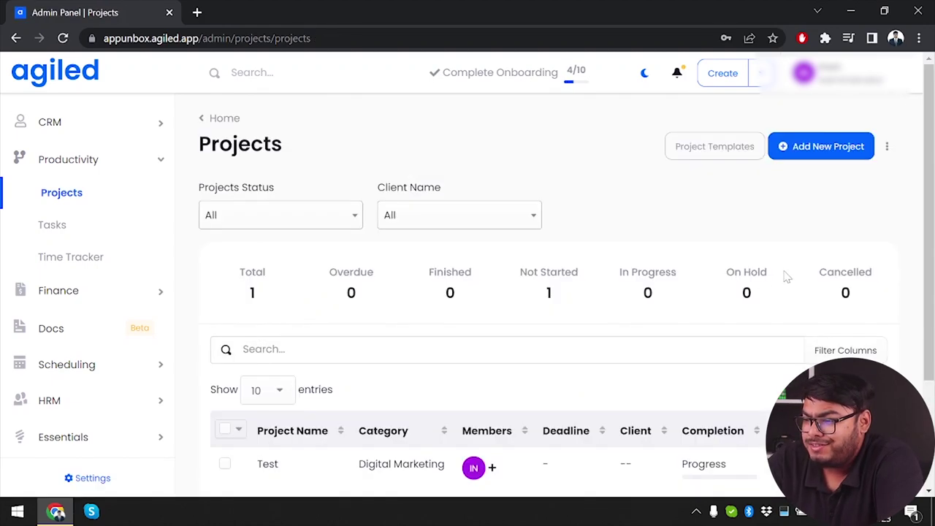
{"action": "scroll", "coordinate": [549, 303], "scroll_direction": "down", "scroll_amount": 1}
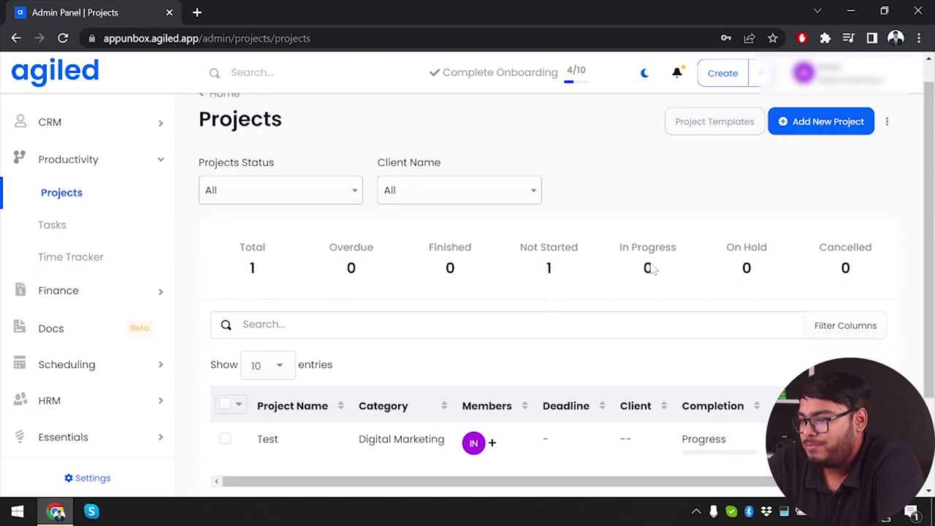
{"action": "scroll", "coordinate": [530, 284], "scroll_direction": "down", "scroll_amount": 3}
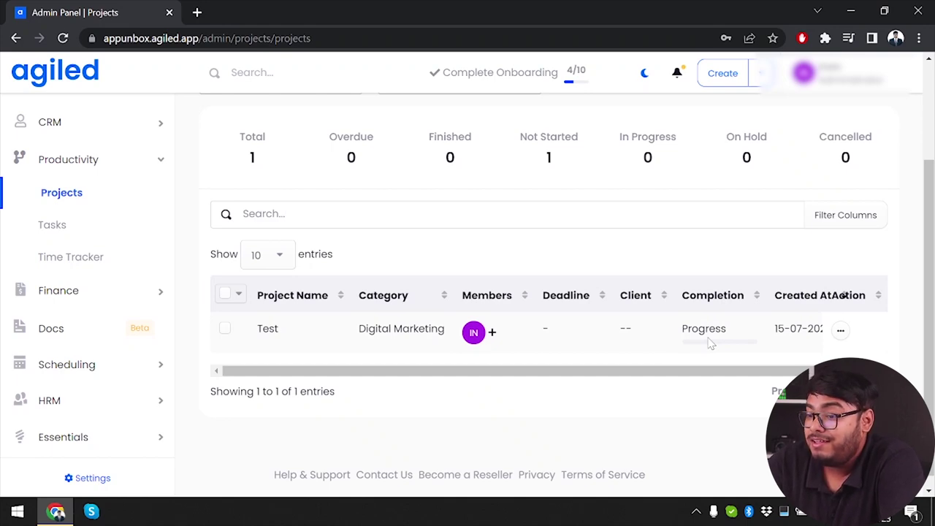
Start a new task titled "task1" in the project Test, leaving its task category unset.
{"action": "left_click", "coordinate": [110, 229]}
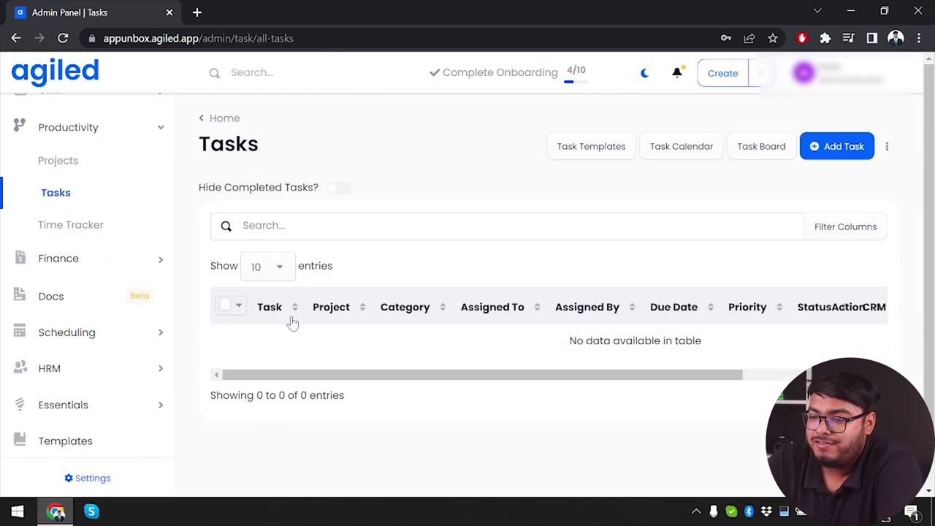
{"action": "left_click", "coordinate": [834, 149]}
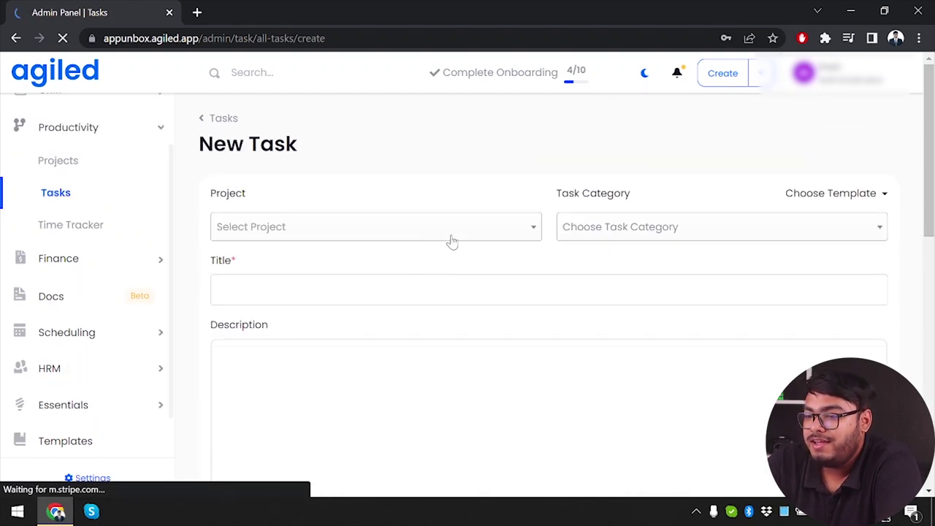
{"action": "left_click", "coordinate": [413, 235]}
{"action": "left_click", "coordinate": [290, 296]}
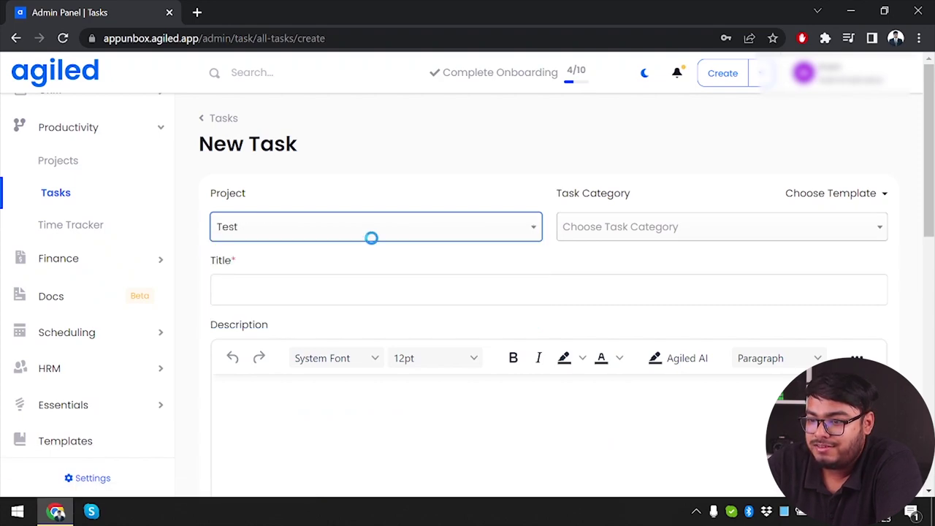
{"action": "left_click", "coordinate": [616, 242]}
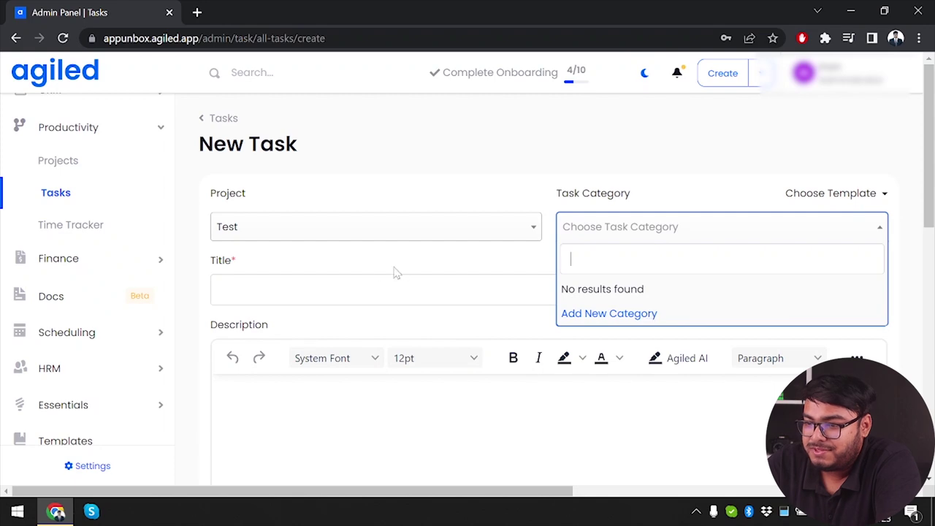
{"action": "left_click", "coordinate": [222, 290]}
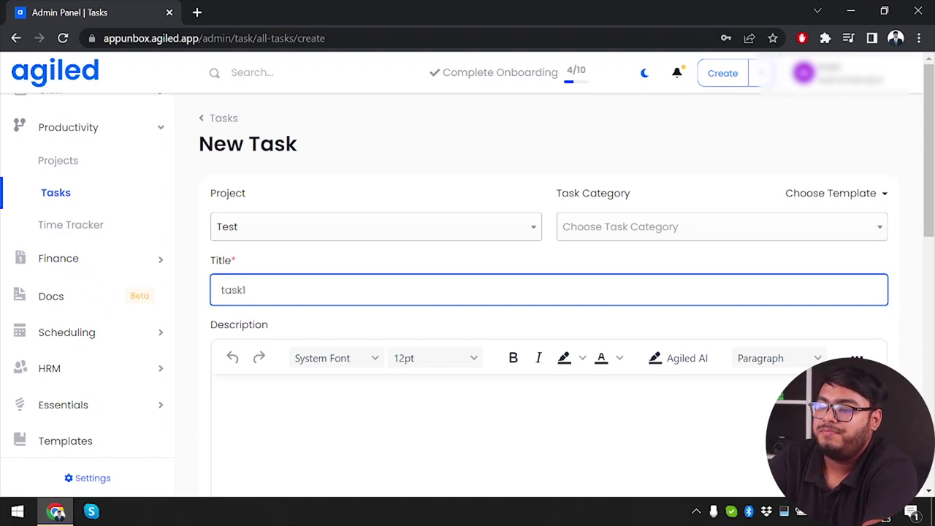
{"action": "type", "text": "task1"}
Leave the task's description blank and set its start date to 15-07-2023 and its due date to 16-07-2023.
{"action": "scroll", "coordinate": [548, 292], "scroll_direction": "down", "scroll_amount": 3}
{"action": "left_click", "coordinate": [409, 303]}
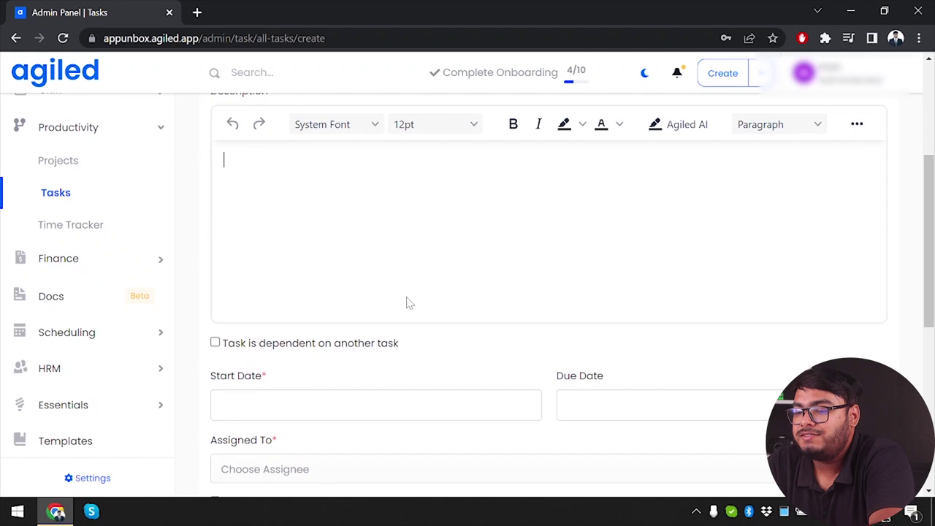
{"action": "left_click", "coordinate": [376, 405]}
{"action": "left_click", "coordinate": [326, 331]}
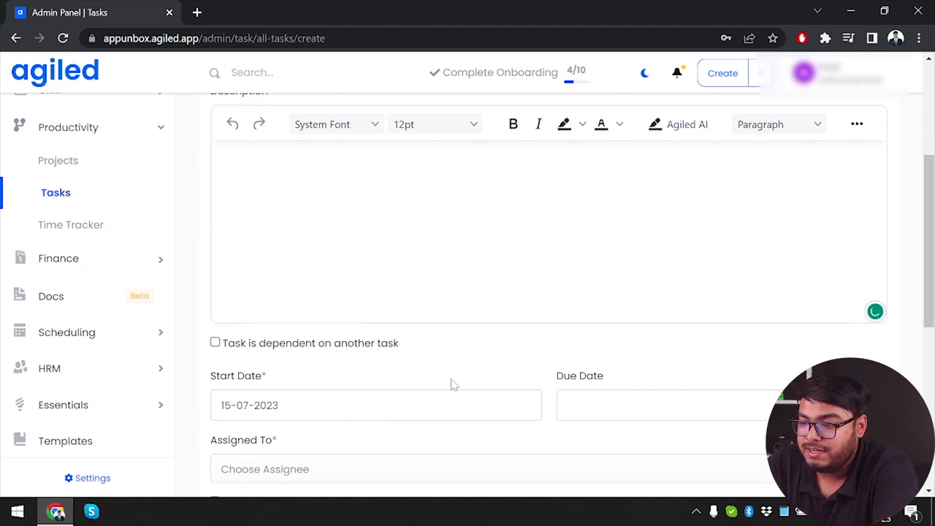
{"action": "left_click", "coordinate": [657, 405]}
{"action": "left_click", "coordinate": [687, 332]}
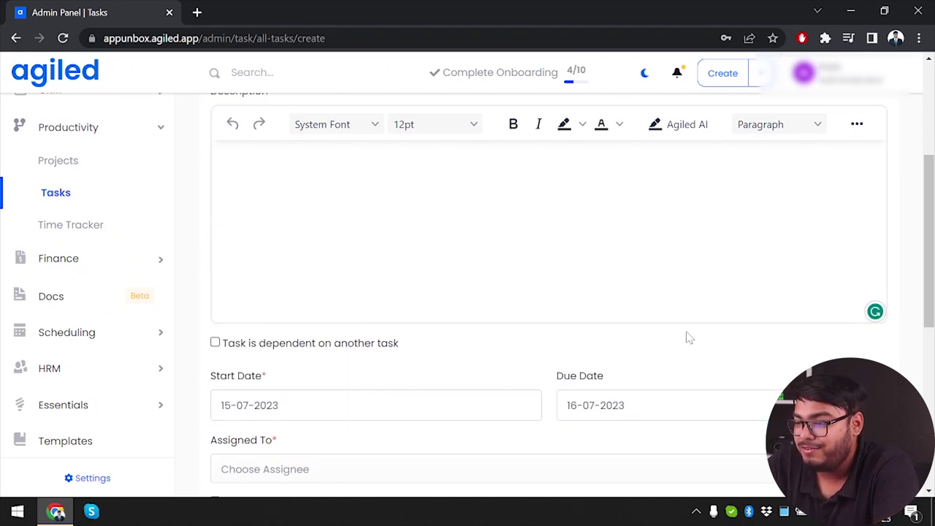
Assign the task to the only available assignee and leave it non-repeating.
{"action": "left_click", "coordinate": [373, 460]}
{"action": "scroll", "coordinate": [373, 461], "scroll_direction": "down", "scroll_amount": 1}
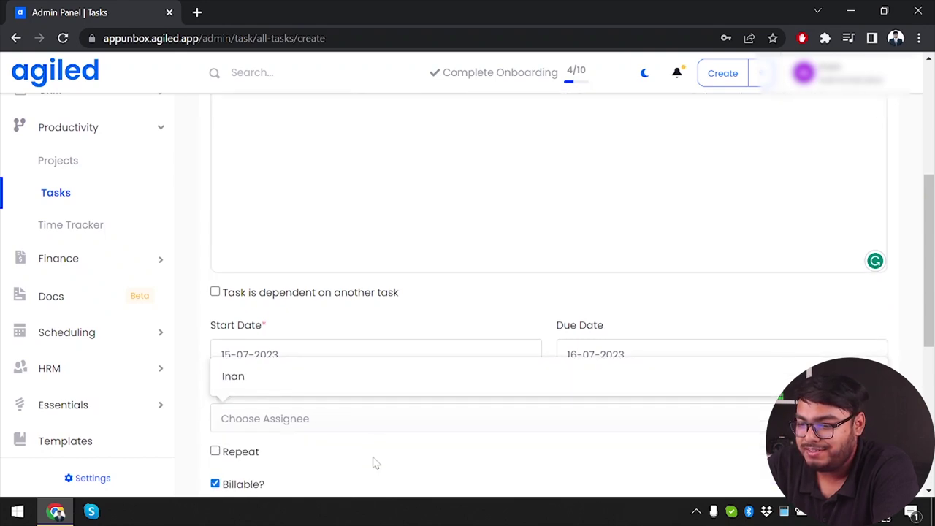
{"action": "left_click", "coordinate": [371, 388]}
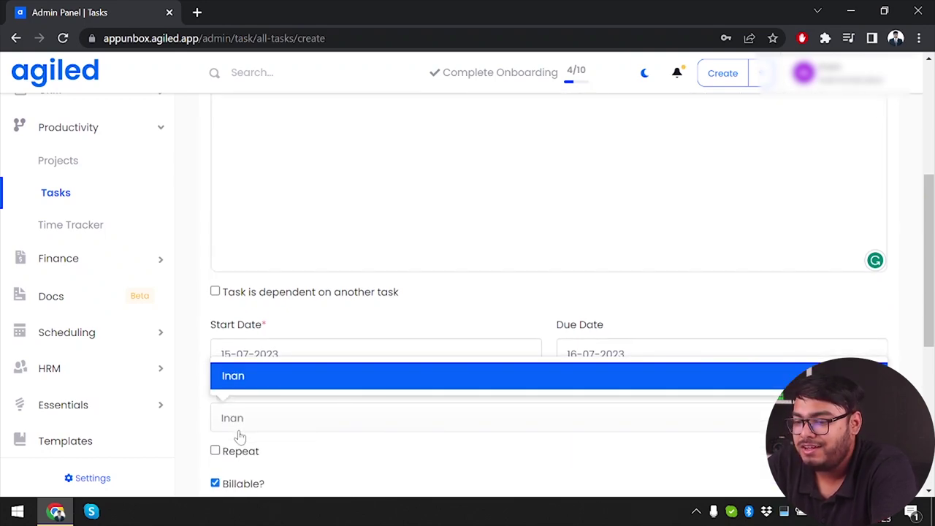
{"action": "scroll", "coordinate": [370, 361], "scroll_direction": "down", "scroll_amount": 2}
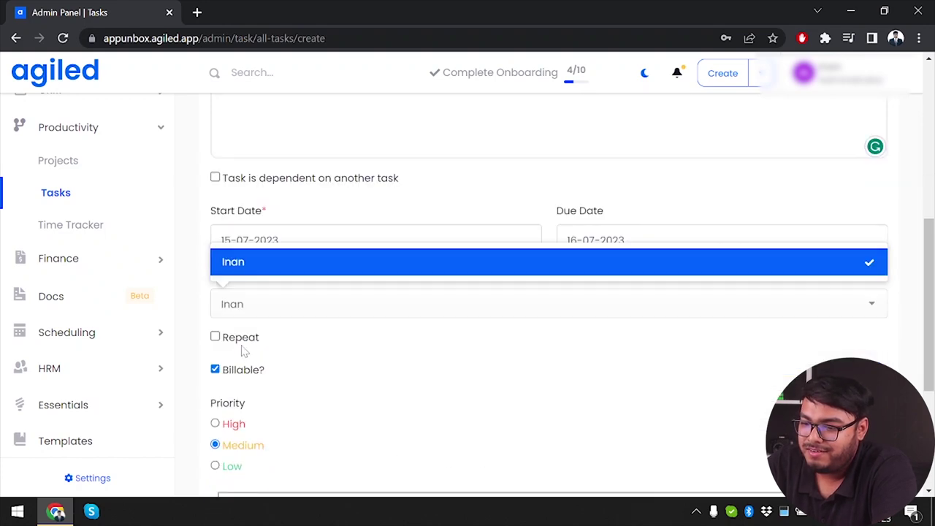
{"action": "left_click", "coordinate": [236, 344]}
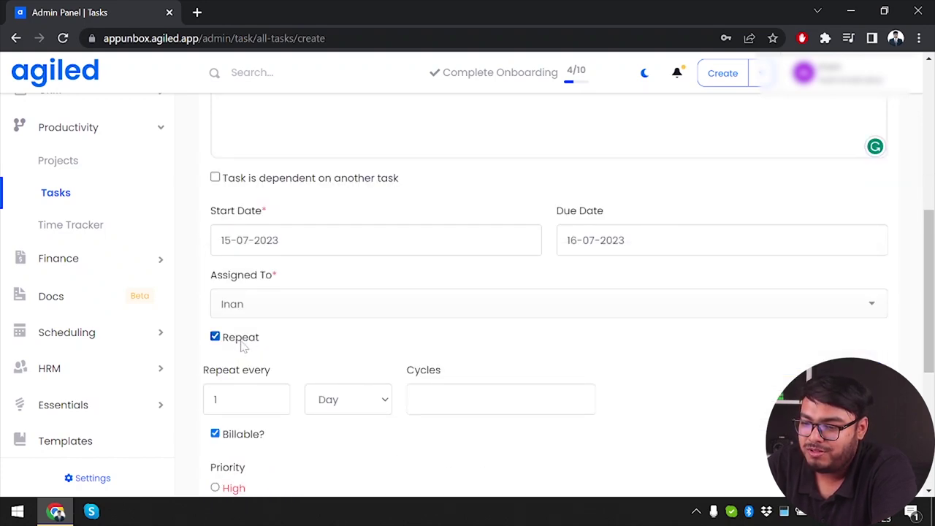
{"action": "left_click", "coordinate": [241, 346]}
Keep the task billable with High priority, save it, and view all its columns in the tasks list.
{"action": "scroll", "coordinate": [331, 364], "scroll_direction": "down", "scroll_amount": 2}
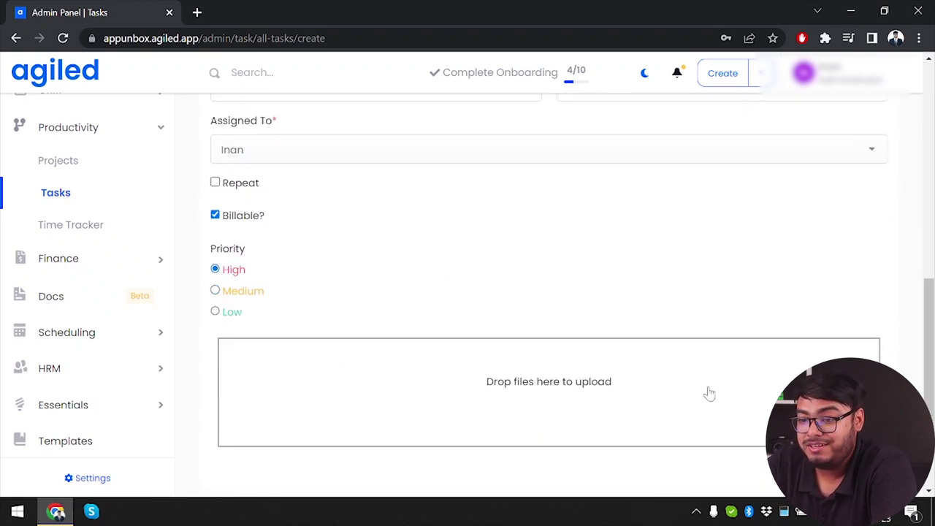
{"action": "scroll", "coordinate": [707, 392], "scroll_direction": "down", "scroll_amount": 2}
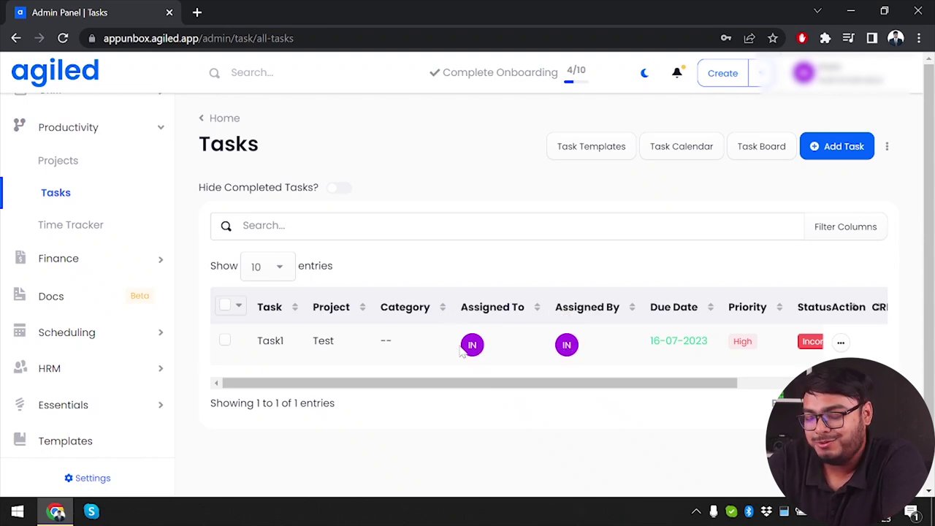
{"action": "scroll", "coordinate": [405, 345], "scroll_direction": "right", "scroll_amount": 5}
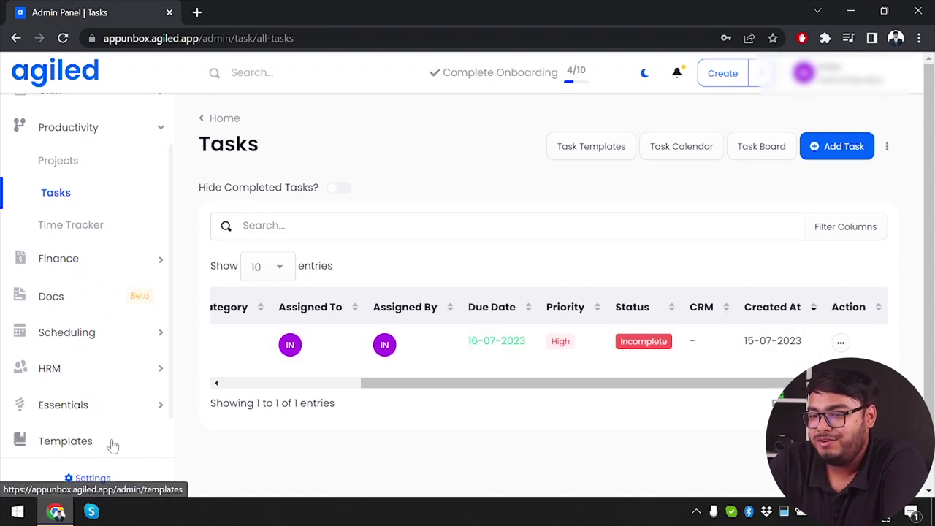
Set up a time log in the Time Tracker for the project test and its task task1.
{"action": "left_click", "coordinate": [119, 228]}
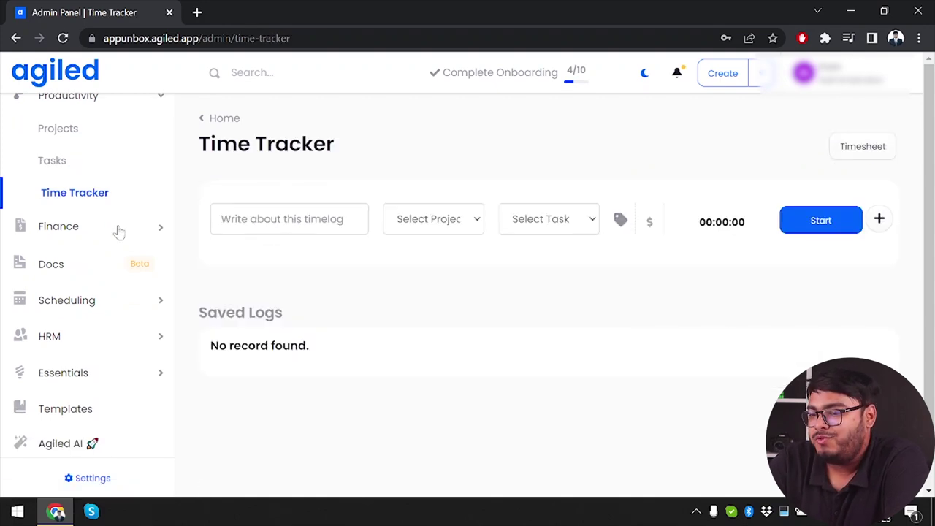
{"action": "left_click", "coordinate": [336, 219]}
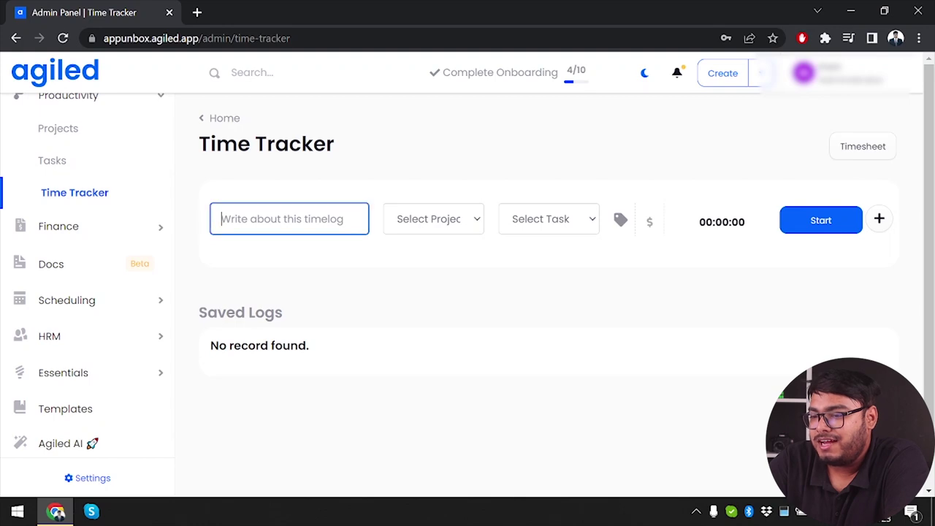
{"action": "left_click", "coordinate": [457, 228]}
{"action": "left_click", "coordinate": [428, 257]}
{"action": "left_click", "coordinate": [550, 218]}
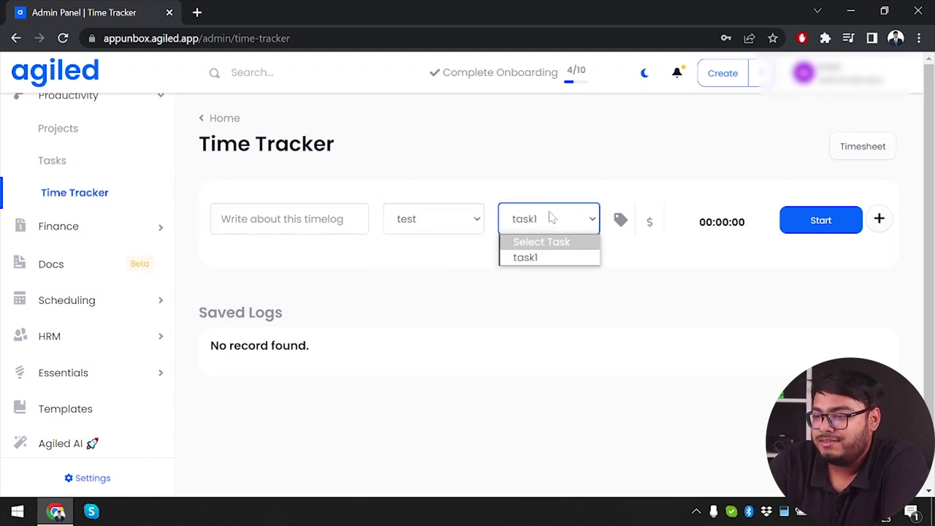
{"action": "left_click", "coordinate": [535, 258]}
Describe the time log as "going" and start its timer.
{"action": "left_click", "coordinate": [307, 219]}
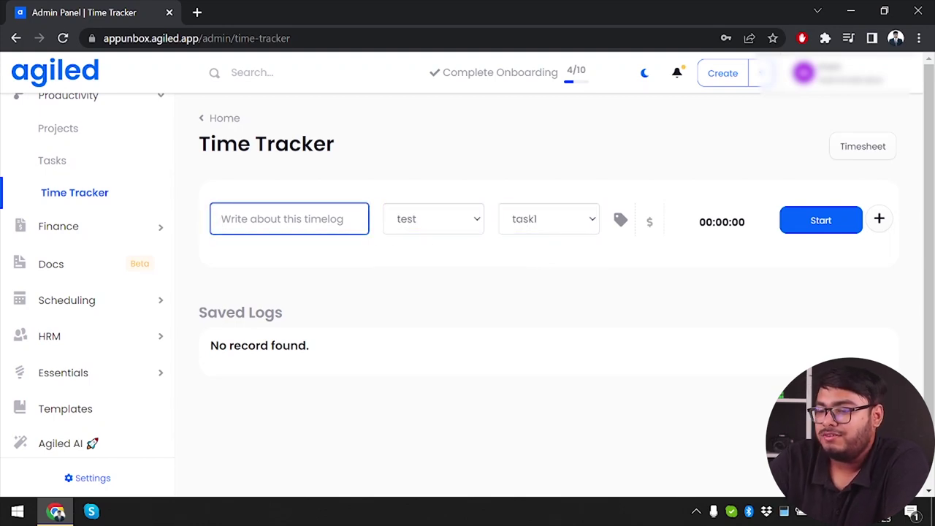
{"action": "type", "text": "go"}
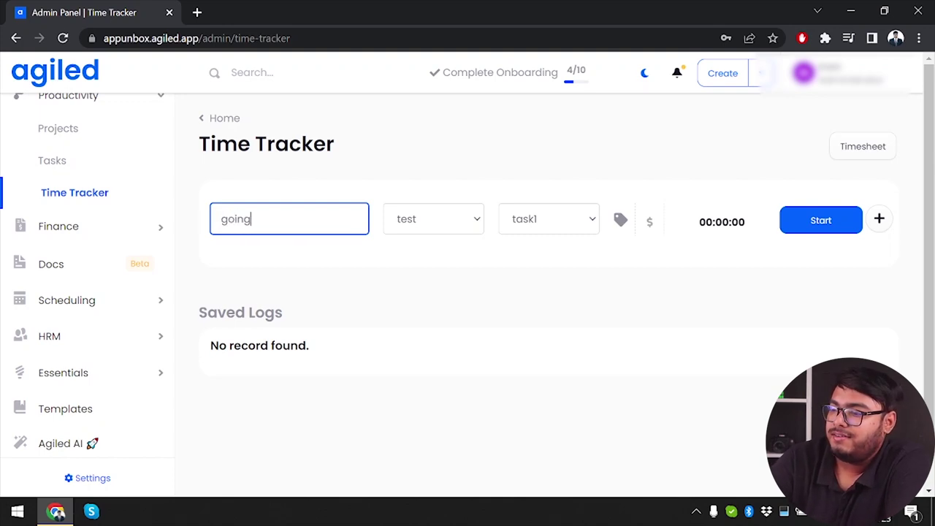
{"action": "type", "text": "ing"}
{"action": "left_click", "coordinate": [838, 220]}
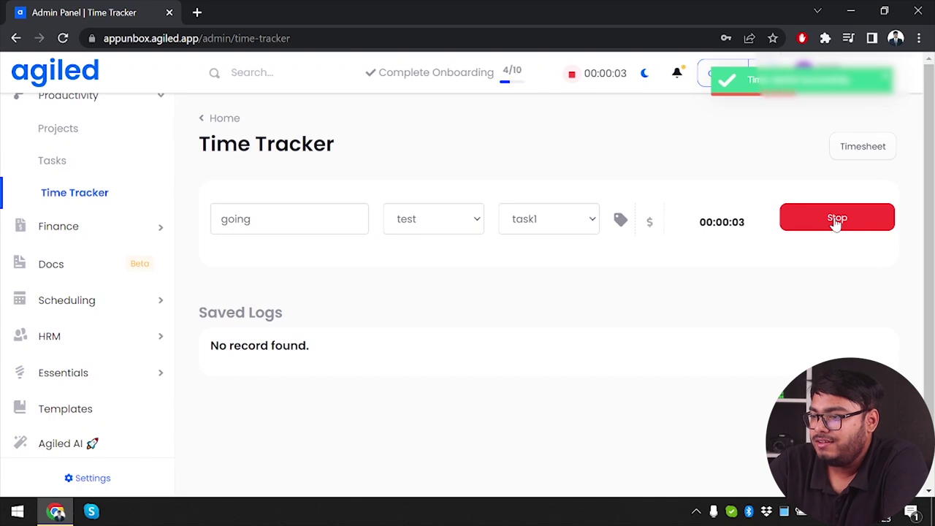
Check the tasks list while the timer is running and return to the Time Tracker.
{"action": "left_click", "coordinate": [82, 173]}
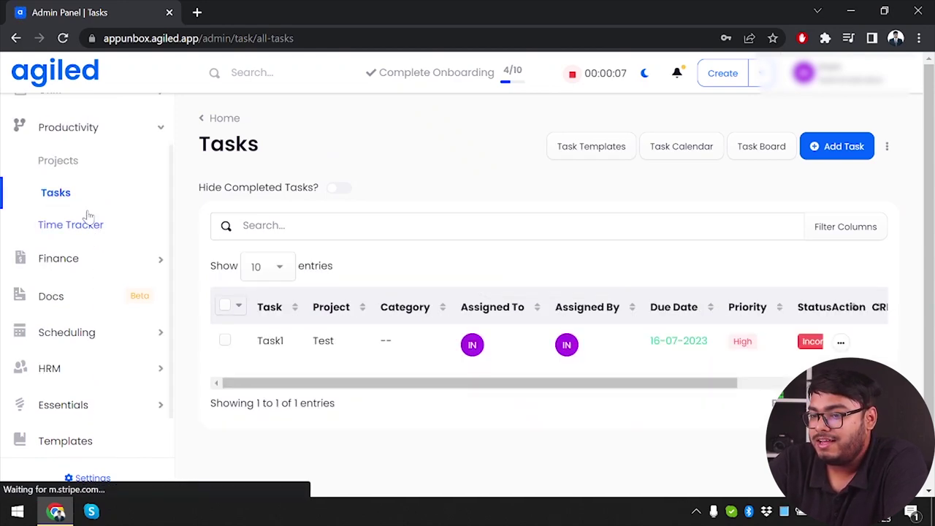
{"action": "left_click", "coordinate": [86, 225]}
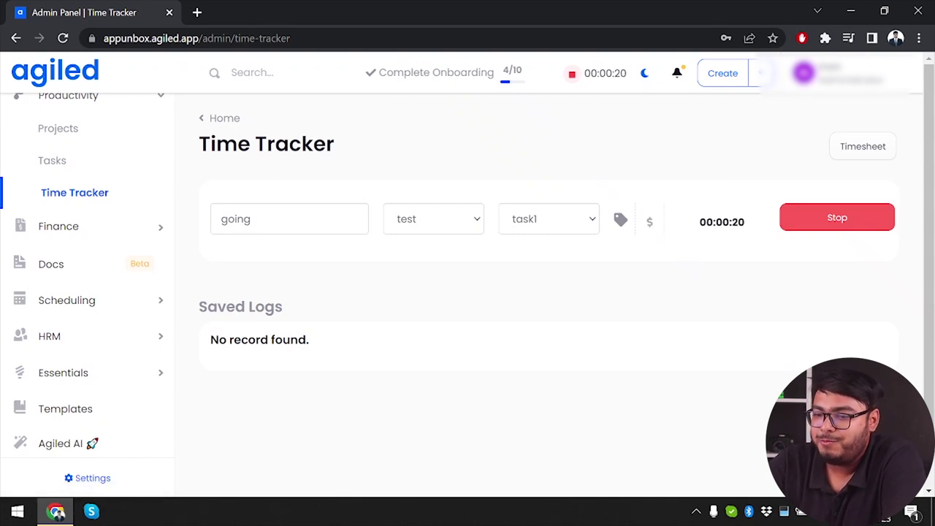
Examine the Finance dashboard's profit chart and its recent payments, expenses and invoices tables.
{"action": "left_click", "coordinate": [127, 237]}
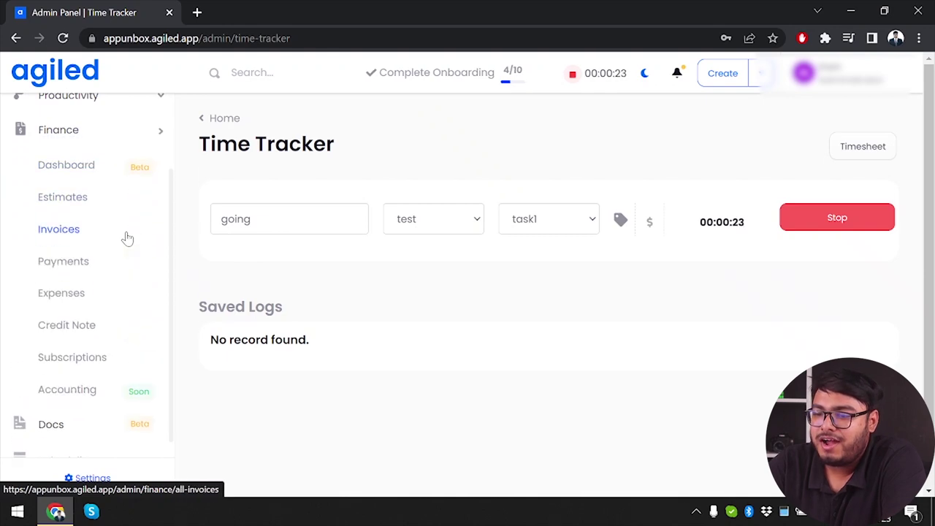
{"action": "left_click", "coordinate": [86, 167]}
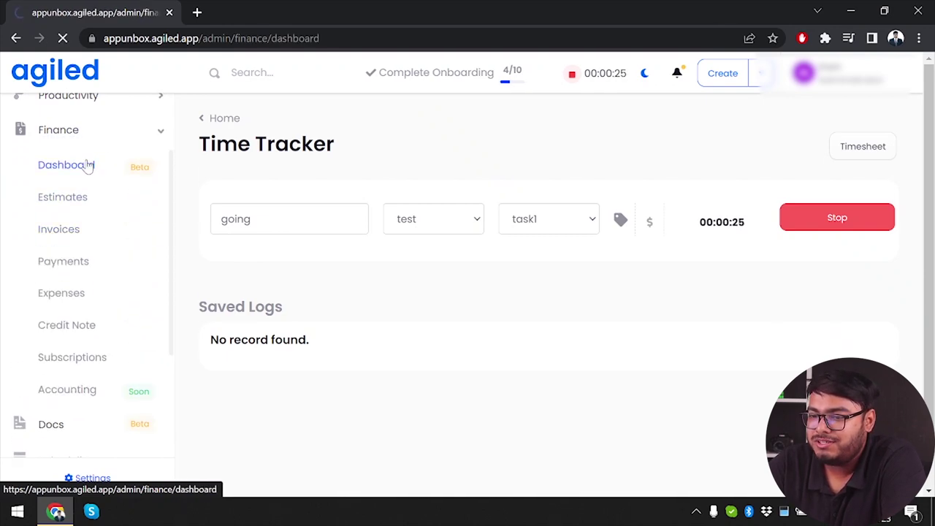
{"action": "scroll", "coordinate": [379, 322], "scroll_direction": "down", "scroll_amount": 6}
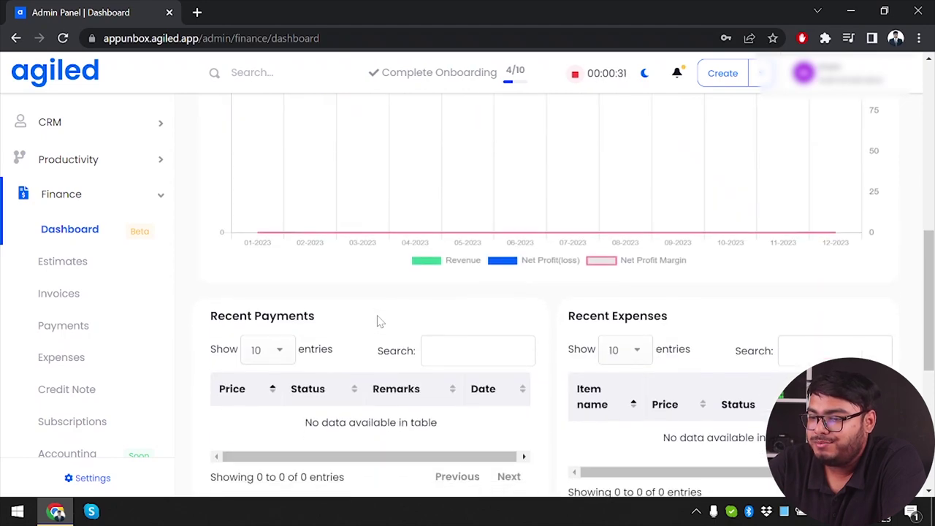
{"action": "scroll", "coordinate": [379, 322], "scroll_direction": "down", "scroll_amount": 1}
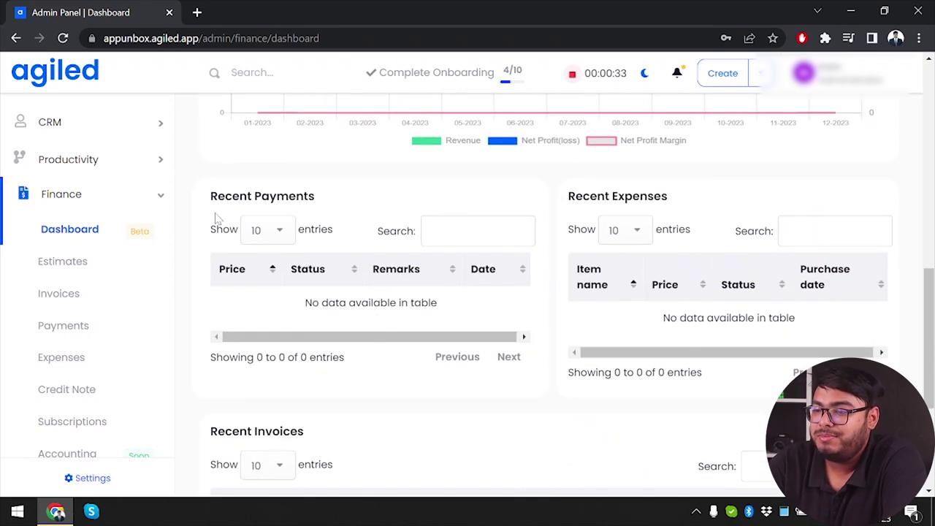
{"action": "scroll", "coordinate": [409, 346], "scroll_direction": "down", "scroll_amount": 3}
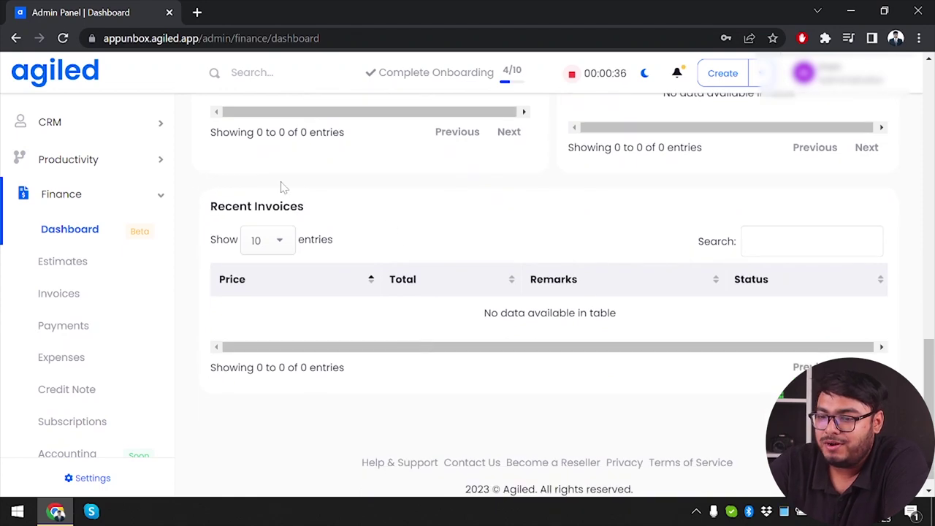
Look over the Finance module's Estimates page and its Invoices page, including the invoice totals and table.
{"action": "left_click", "coordinate": [81, 267]}
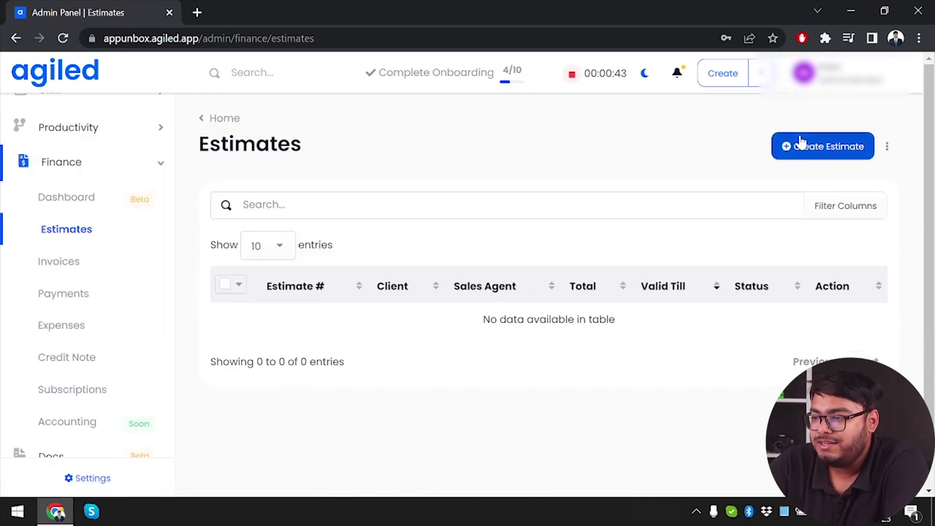
{"action": "left_click", "coordinate": [94, 265]}
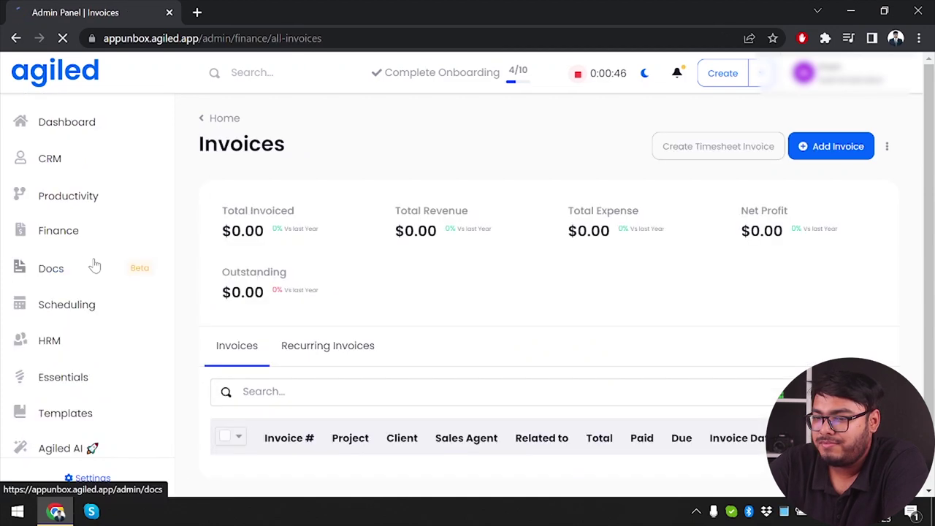
{"action": "scroll", "coordinate": [599, 259], "scroll_direction": "down", "scroll_amount": 1}
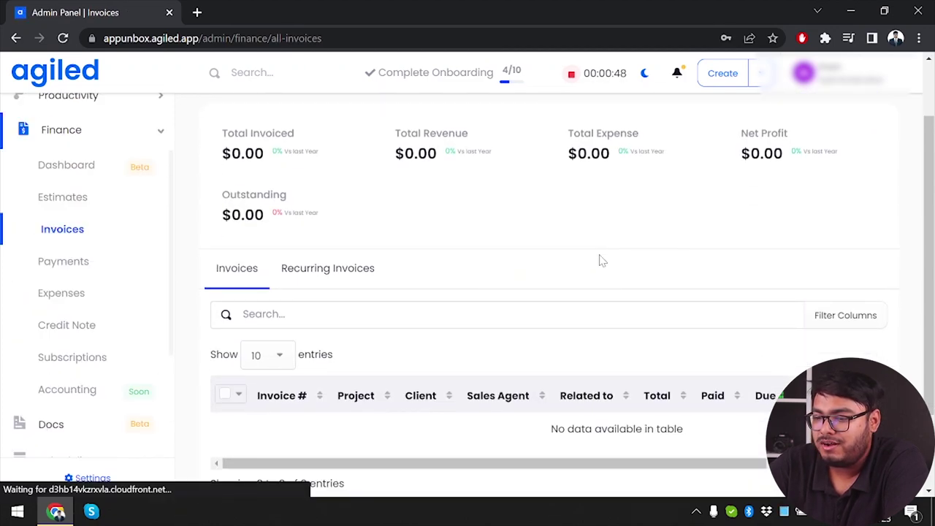
Review the Finance module's Payments, Expenses, Credit Note and Subscriptions pages, and try to open Accounting.
{"action": "left_click", "coordinate": [86, 266]}
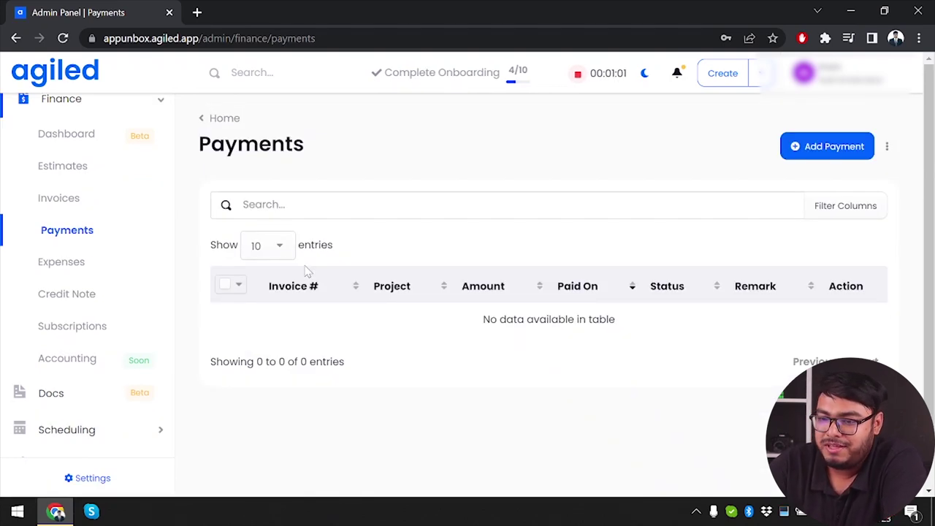
{"action": "left_click", "coordinate": [86, 271]}
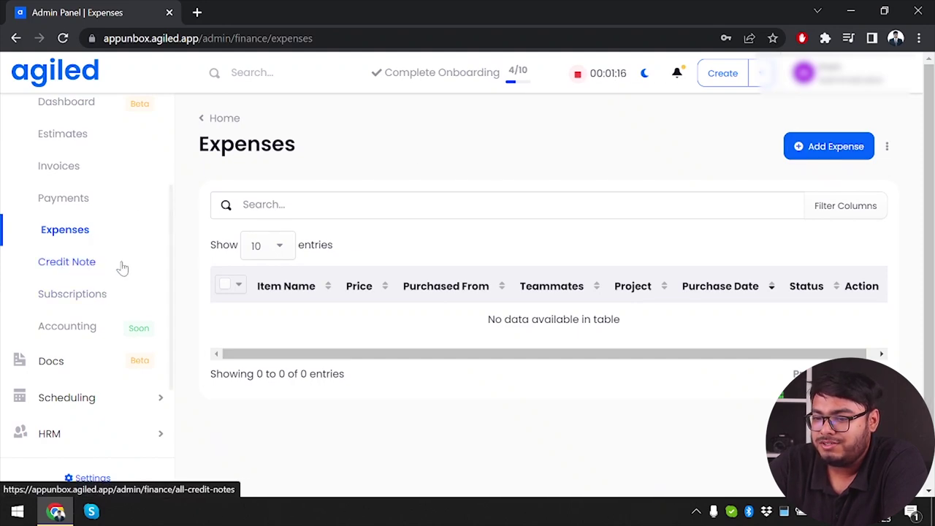
{"action": "left_click", "coordinate": [76, 265]}
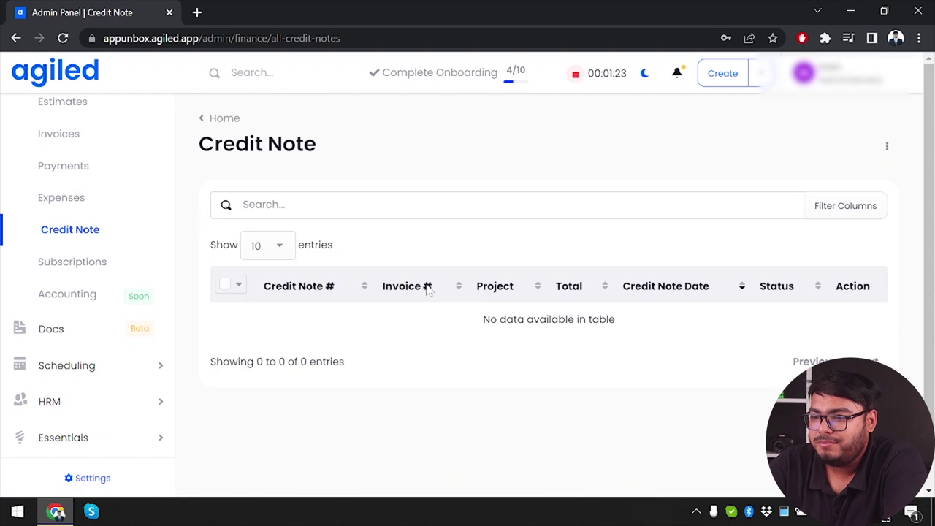
{"action": "left_click", "coordinate": [92, 267]}
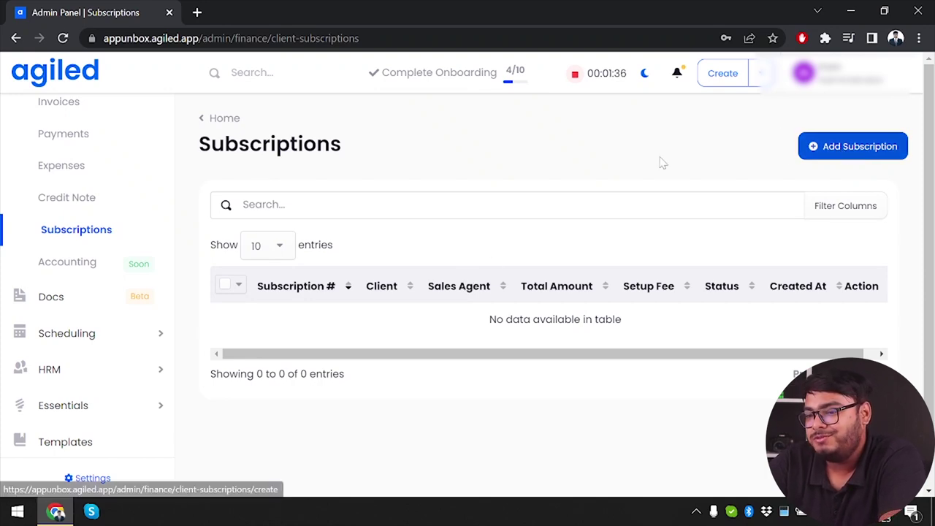
{"action": "left_click", "coordinate": [73, 271]}
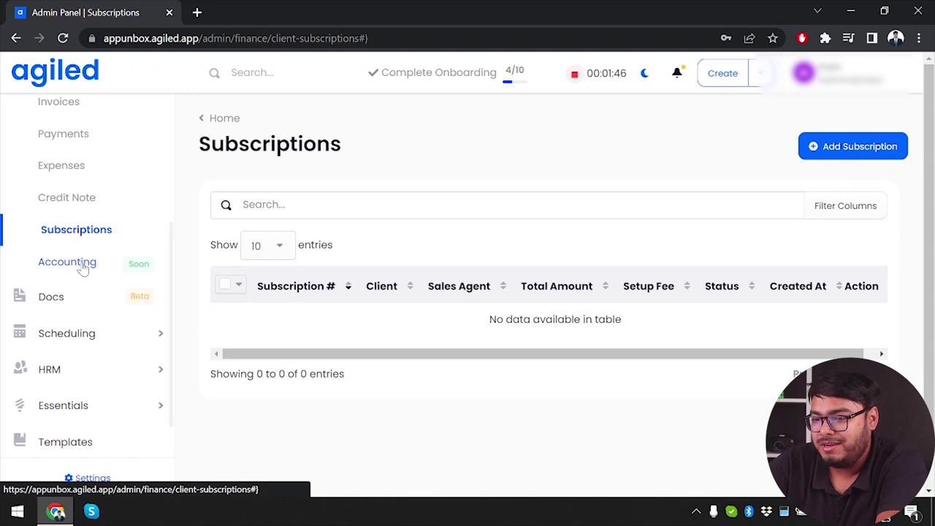
View the Docs page and the upcoming and past events in the Scheduling module.
{"action": "left_click", "coordinate": [84, 304]}
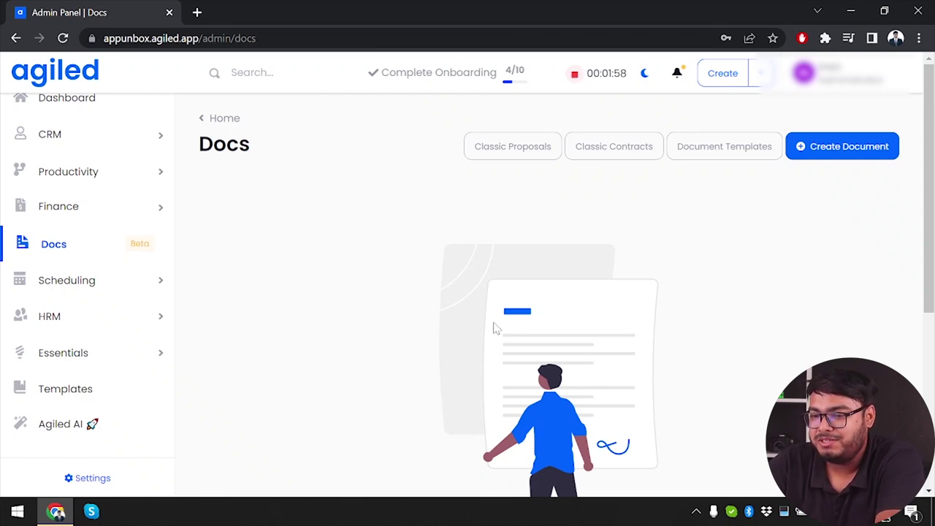
{"action": "left_click", "coordinate": [156, 273]}
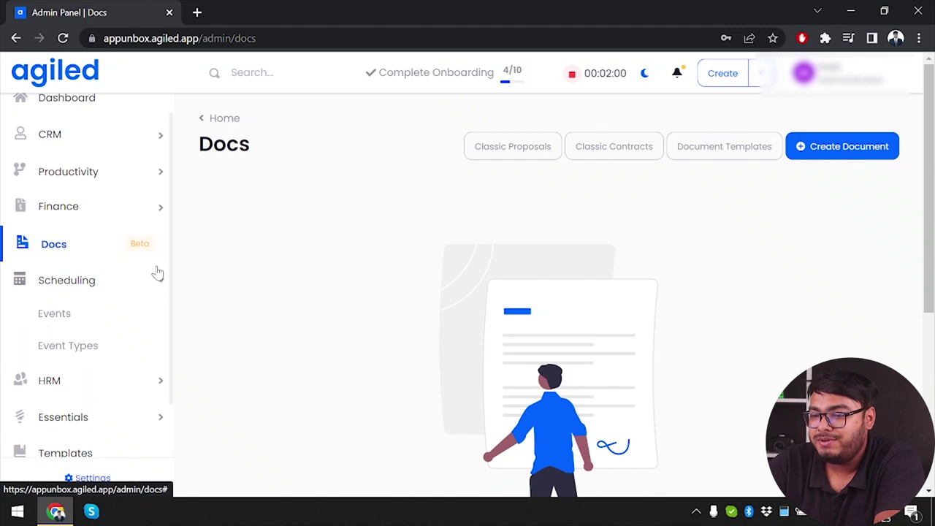
{"action": "left_click", "coordinate": [54, 313]}
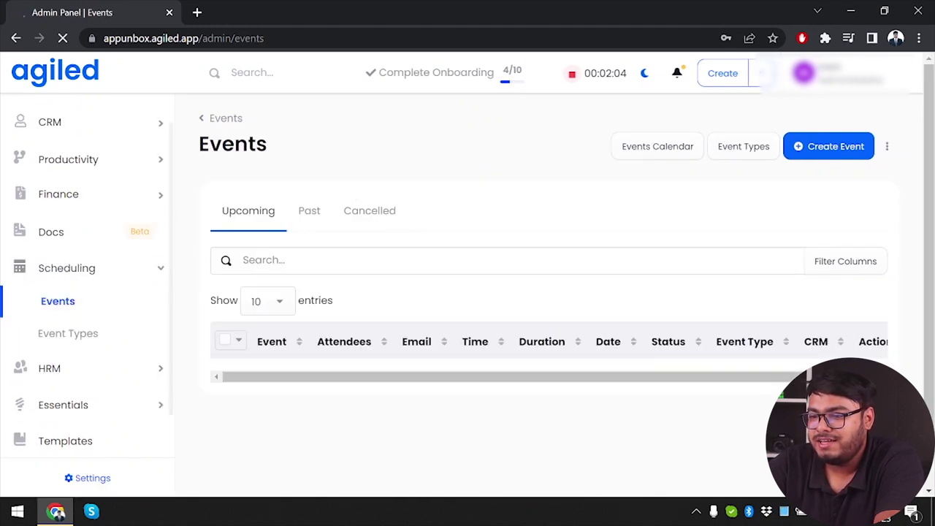
{"action": "left_click", "coordinate": [317, 223]}
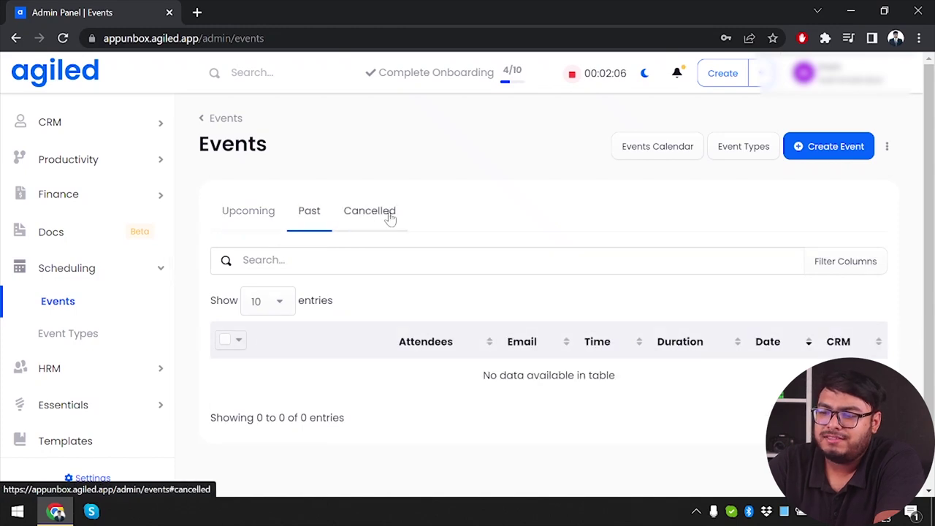
View the cancelled and upcoming events in Scheduling, and look over the Event Types page.
{"action": "left_click", "coordinate": [380, 215]}
{"action": "left_click", "coordinate": [232, 219]}
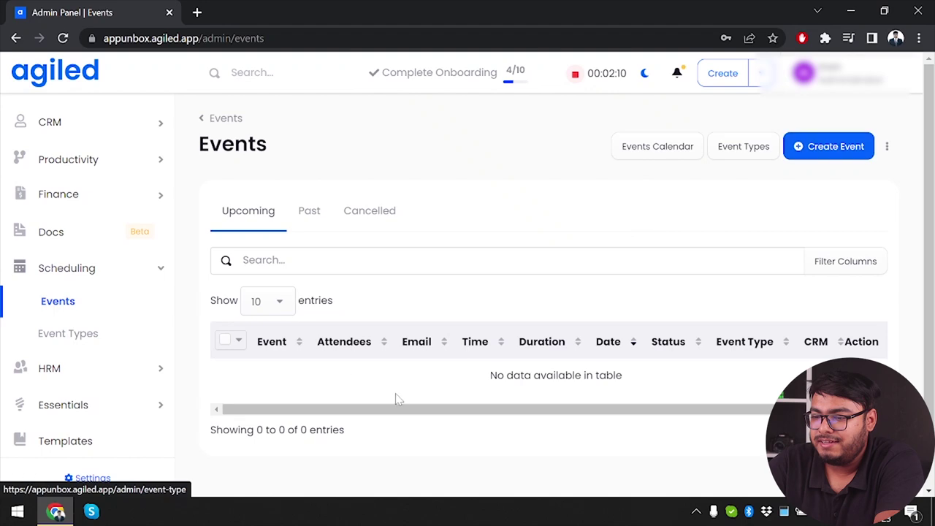
{"action": "left_click", "coordinate": [69, 333]}
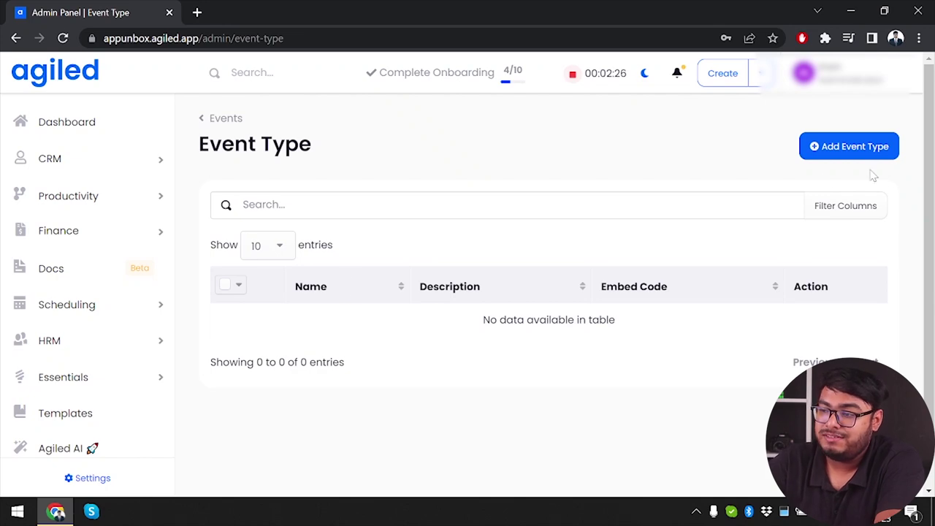
Look over the Team page in the HRM module, including the teammates table.
{"action": "left_click", "coordinate": [136, 343]}
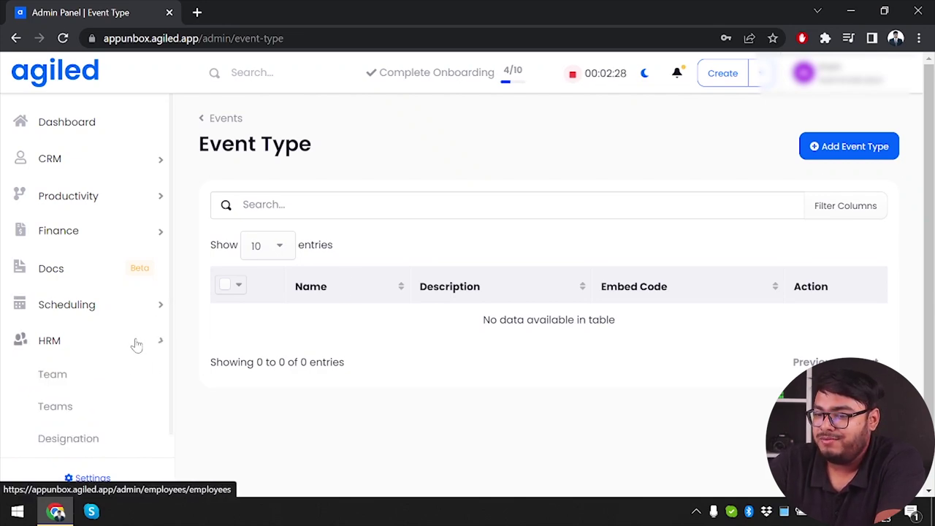
{"action": "left_click", "coordinate": [108, 389]}
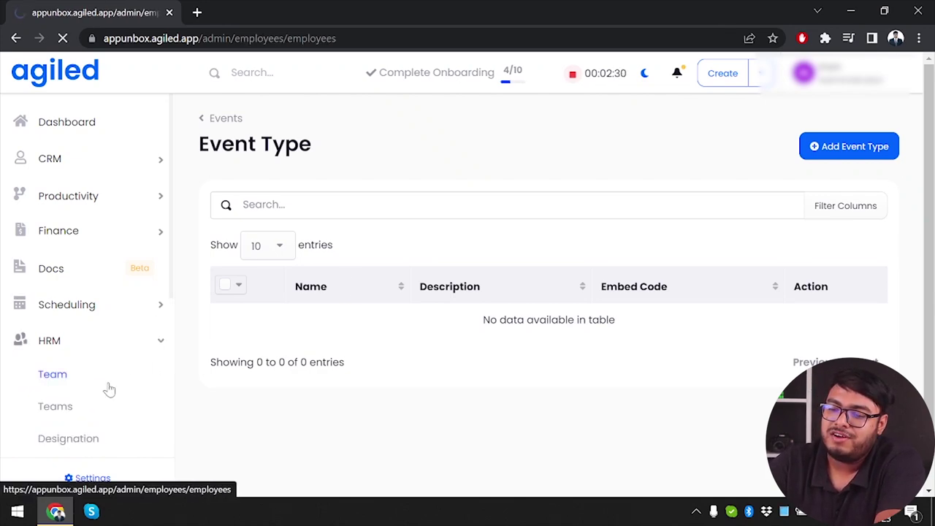
{"action": "scroll", "coordinate": [564, 321], "scroll_direction": "down", "scroll_amount": 2}
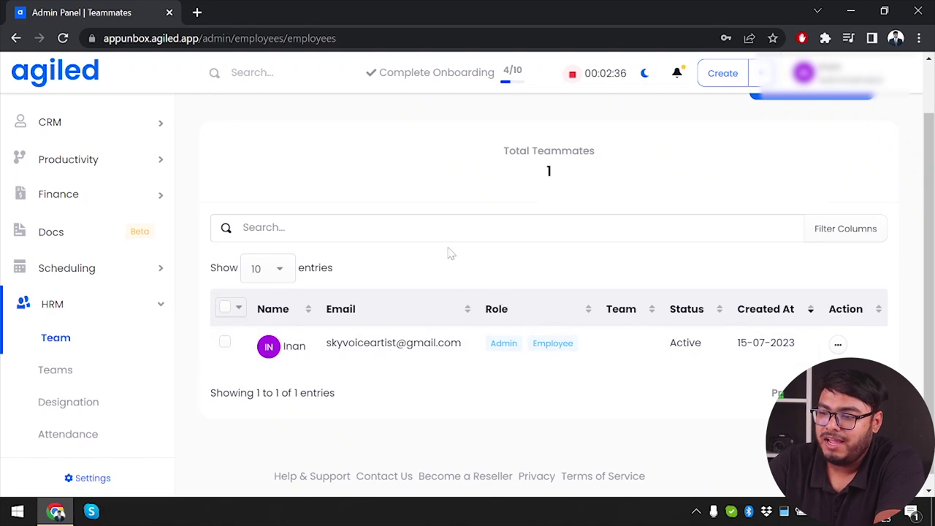
{"action": "scroll", "coordinate": [451, 253], "scroll_direction": "up", "scroll_amount": 1}
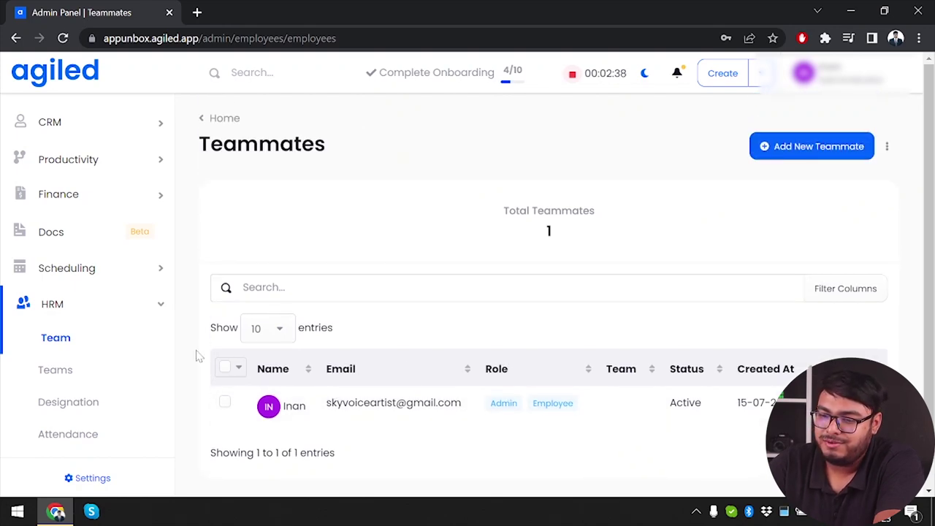
Create an HRM team named "production team", with "production team" as its description.
{"action": "left_click", "coordinate": [58, 369]}
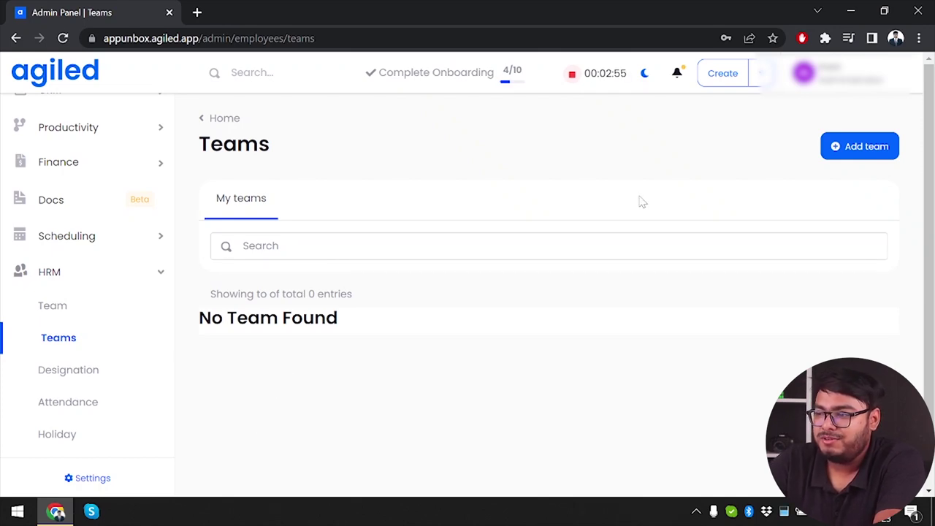
{"action": "left_click", "coordinate": [857, 140]}
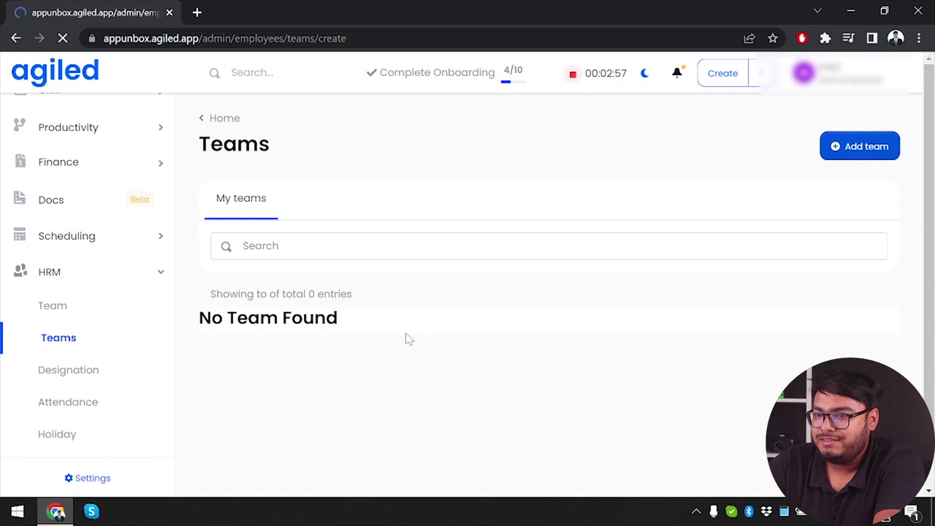
{"action": "left_click", "coordinate": [369, 263]}
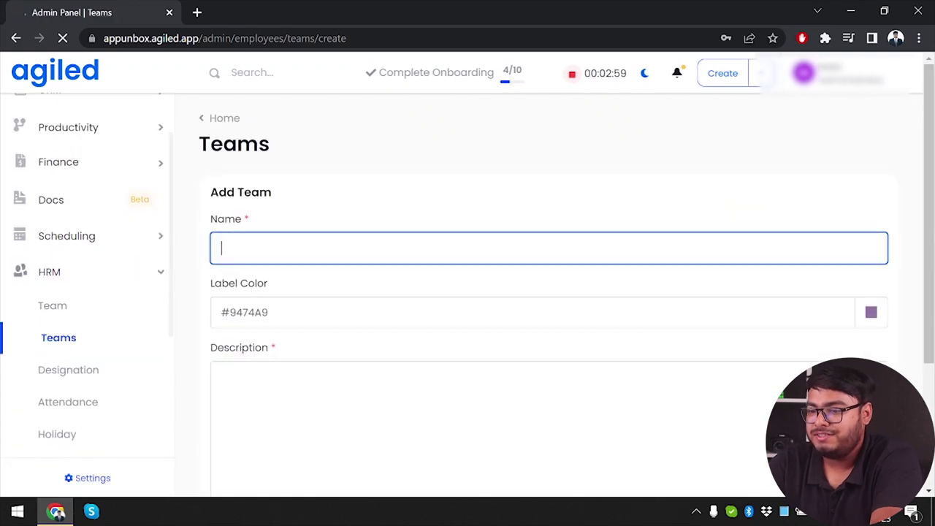
{"action": "type", "text": "produc"}
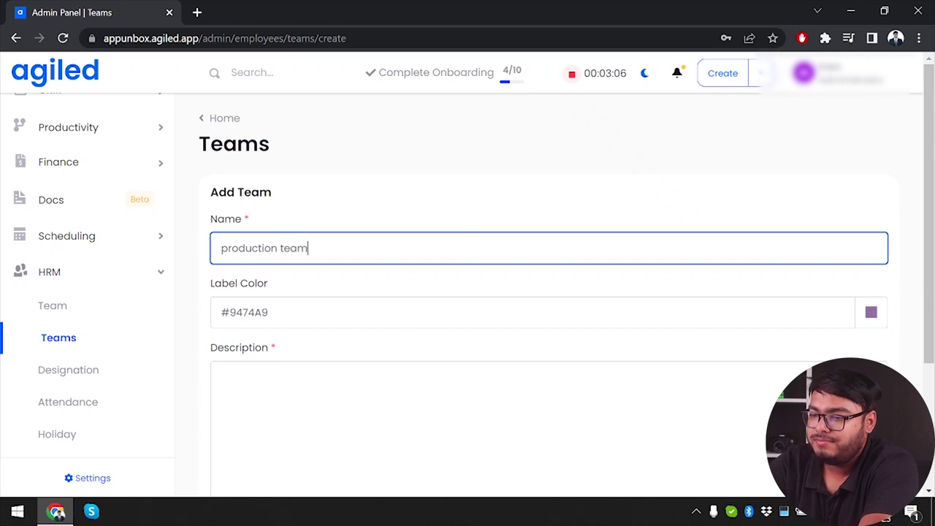
{"action": "type", "text": "tion team"}
{"action": "scroll", "coordinate": [548, 292], "scroll_direction": "down", "scroll_amount": 1}
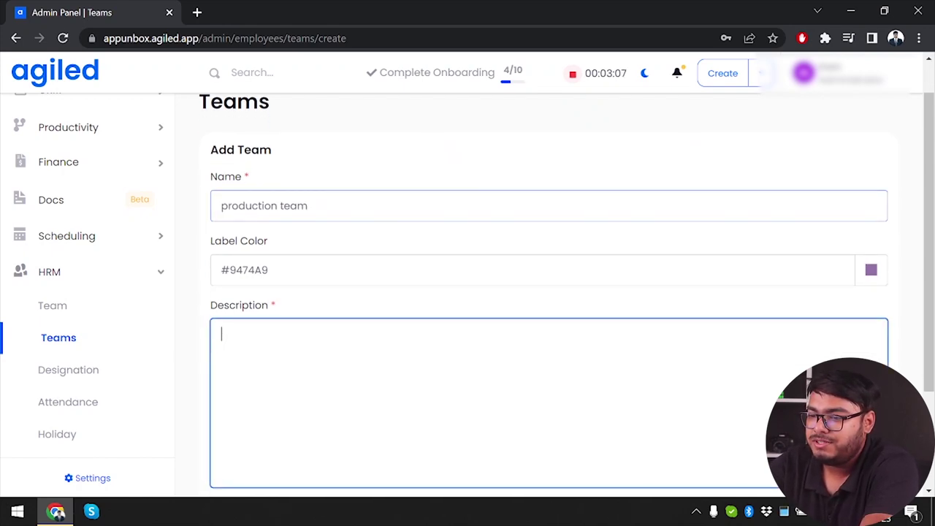
{"action": "key", "text": "ctrl+a"}
{"action": "key", "text": "ctrl+c"}
{"action": "left_click", "coordinate": [548, 365]}
{"action": "key", "text": "ctrl+v"}
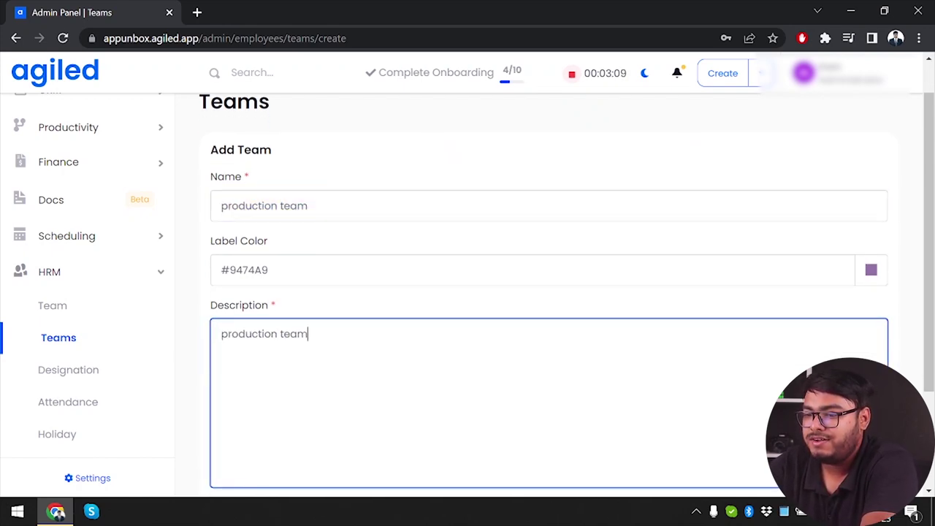
{"action": "scroll", "coordinate": [548, 292], "scroll_direction": "down", "scroll_amount": 2}
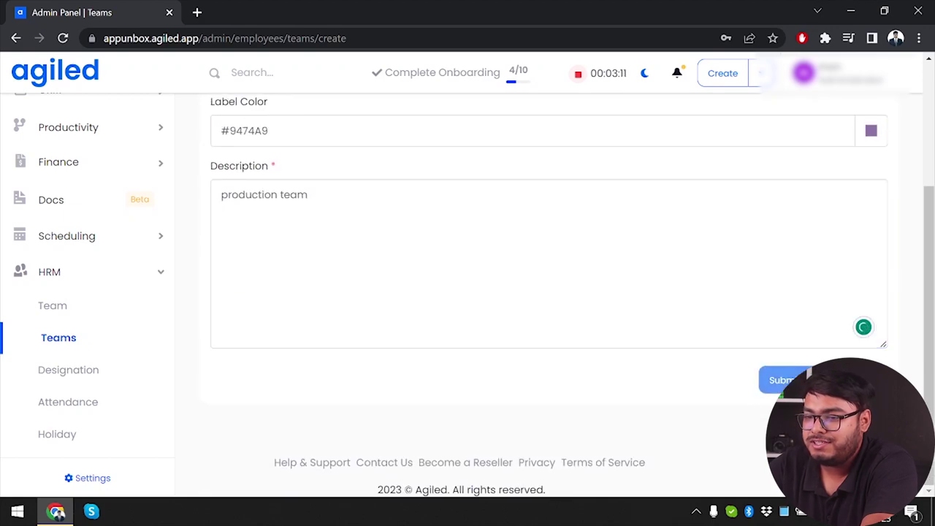
{"action": "left_click", "coordinate": [778, 378]}
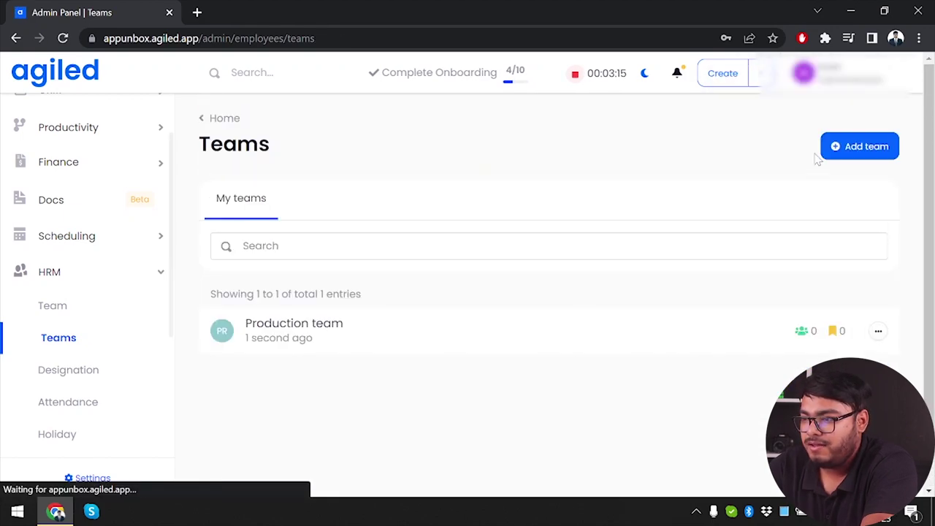
Create another HRM team named "sales team", with "sales team" as its description.
{"action": "left_click", "coordinate": [872, 150]}
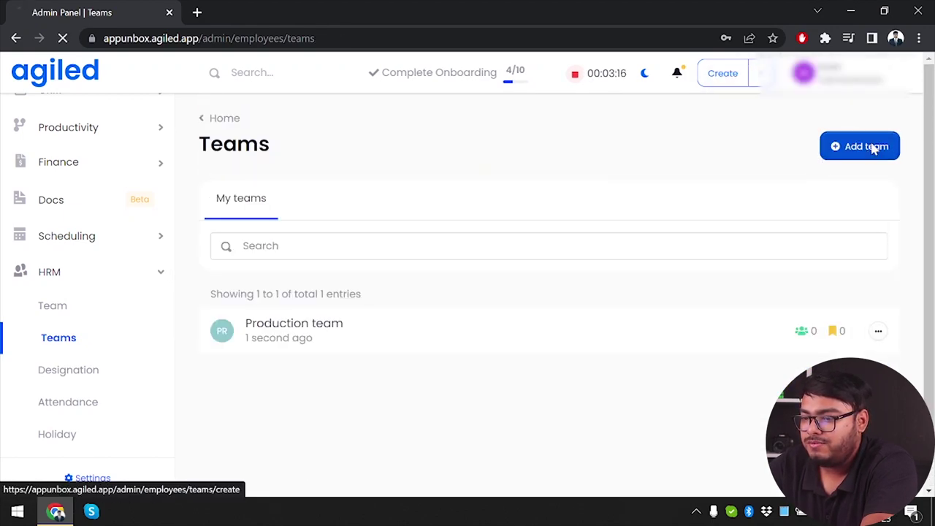
{"action": "type", "text": "sales "}
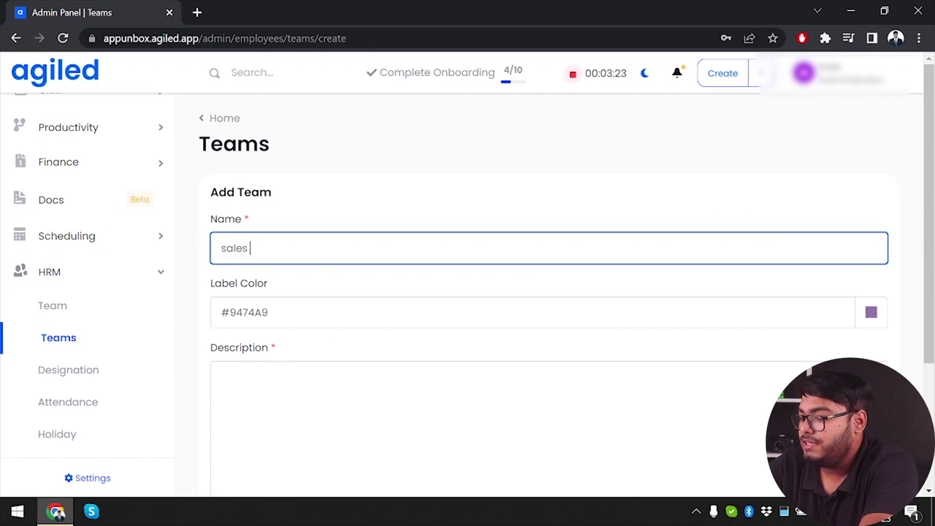
{"action": "type", "text": "team"}
{"action": "key", "text": "ctrl+a"}
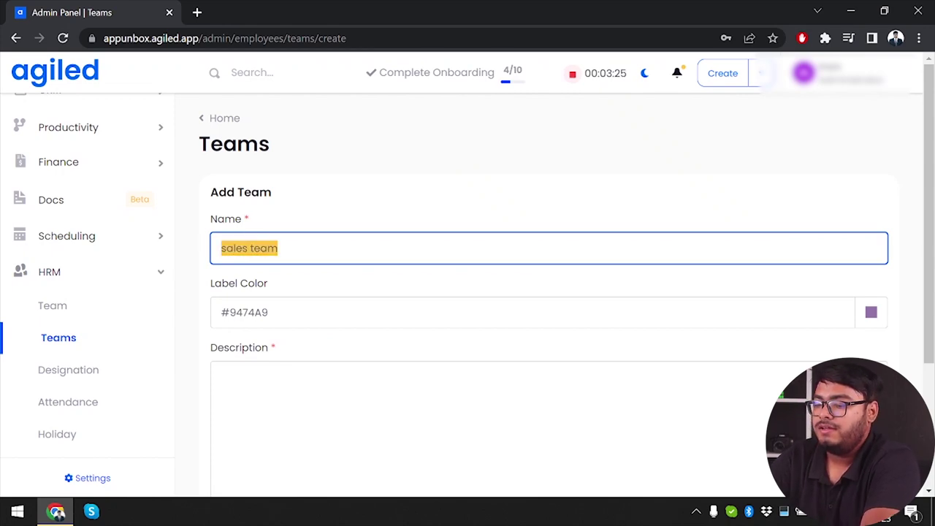
{"action": "key", "text": "ctrl+c"}
{"action": "left_click", "coordinate": [226, 376]}
{"action": "key", "text": "ctrl+v"}
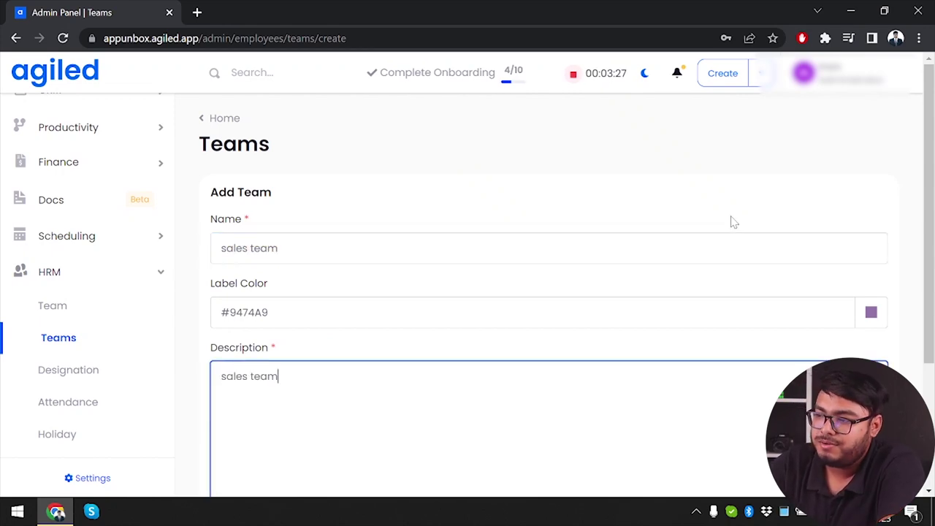
{"action": "scroll", "coordinate": [733, 221], "scroll_direction": "down", "scroll_amount": 1}
{"action": "scroll", "coordinate": [732, 222], "scroll_direction": "down", "scroll_amount": 2}
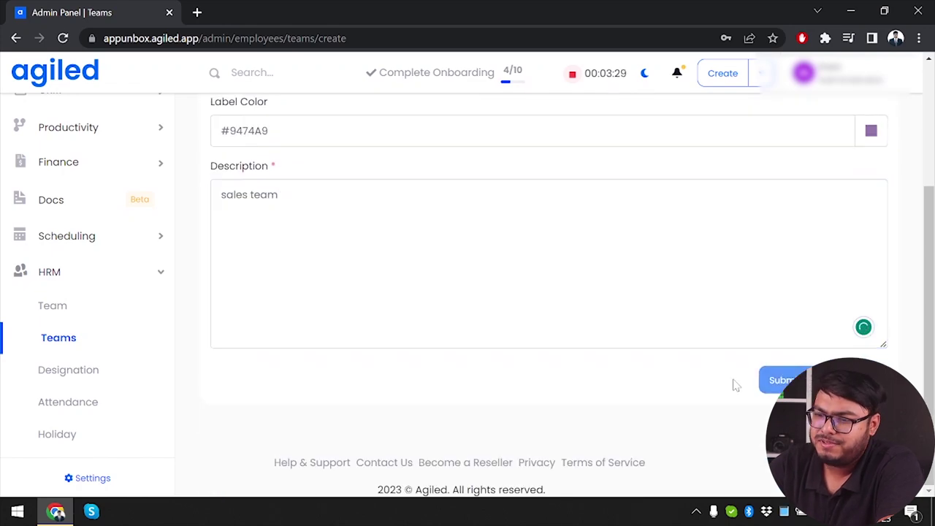
{"action": "left_click", "coordinate": [774, 377]}
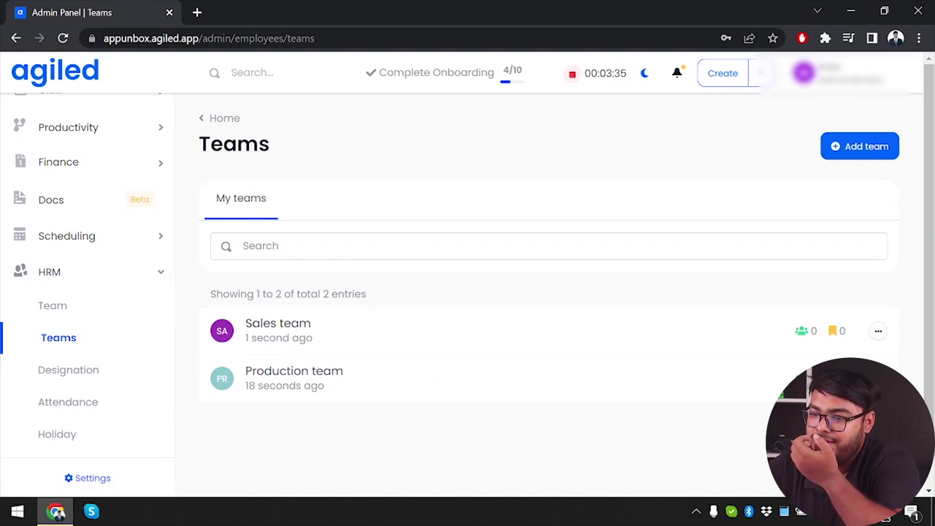
Edit the existing teammate's record and assign the teammate to the production team.
{"action": "left_click", "coordinate": [114, 308]}
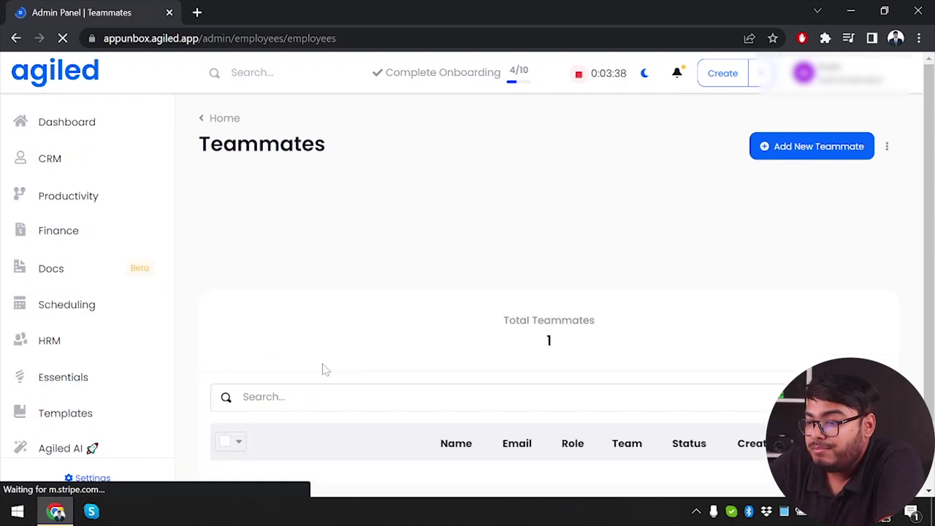
{"action": "scroll", "coordinate": [324, 370], "scroll_direction": "down", "scroll_amount": 3}
{"action": "left_click", "coordinate": [838, 344]}
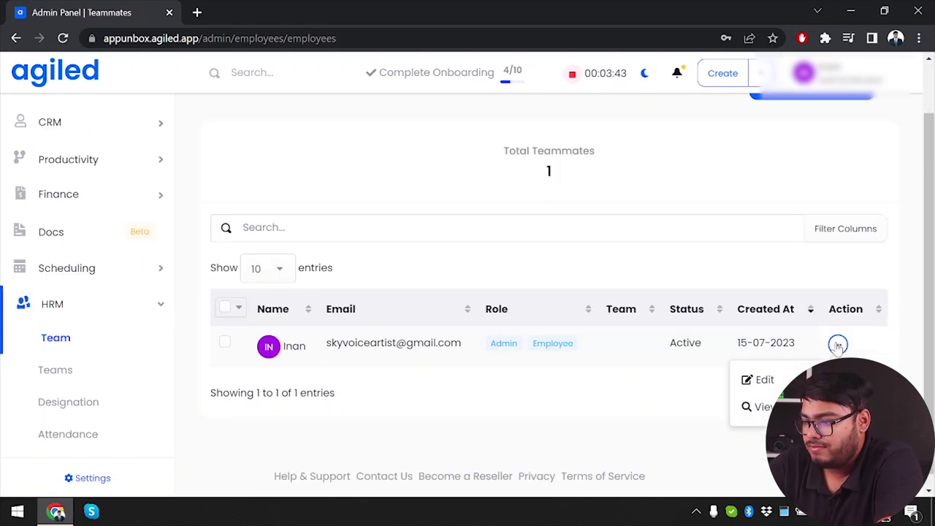
{"action": "left_click", "coordinate": [759, 379]}
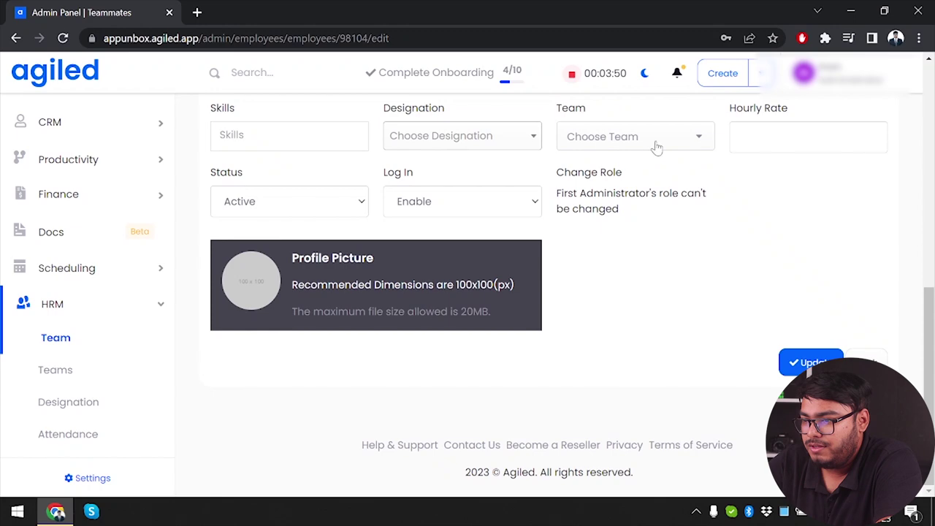
{"action": "left_click", "coordinate": [656, 147]}
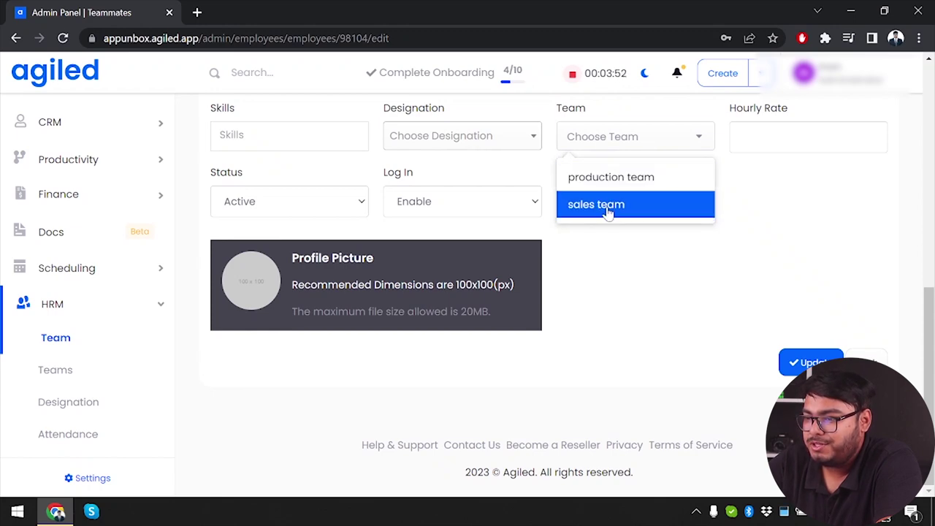
{"action": "left_click", "coordinate": [650, 181]}
{"action": "scroll", "coordinate": [726, 293], "scroll_direction": "up", "scroll_amount": 1}
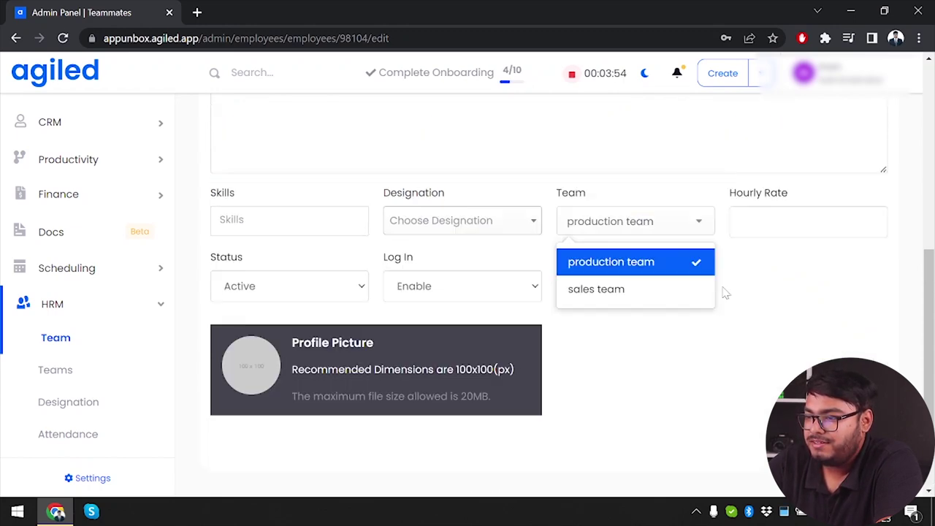
{"action": "scroll", "coordinate": [725, 293], "scroll_direction": "up", "scroll_amount": 3}
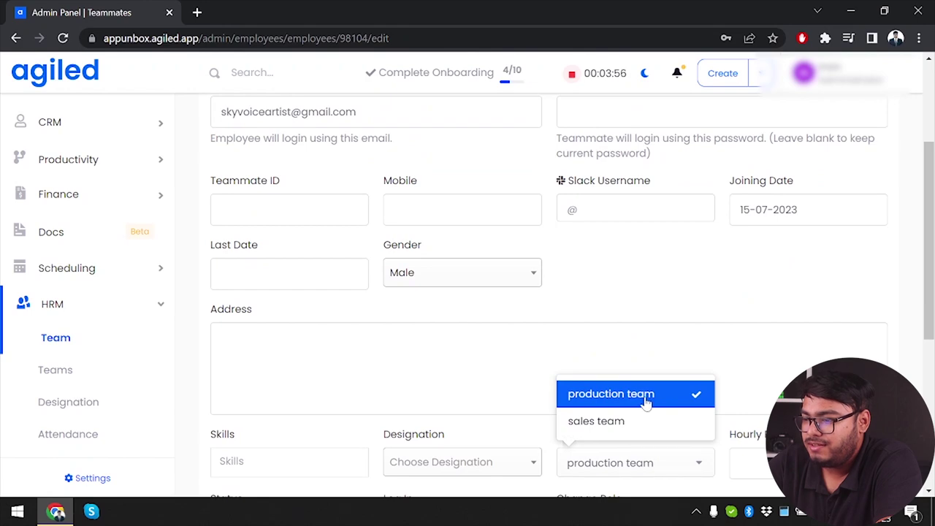
Add the sales team alongside the production team in the teammate's team selection and save the record.
{"action": "left_click", "coordinate": [648, 403]}
{"action": "left_click", "coordinate": [648, 403]}
{"action": "left_click", "coordinate": [648, 424]}
{"action": "left_click", "coordinate": [704, 281]}
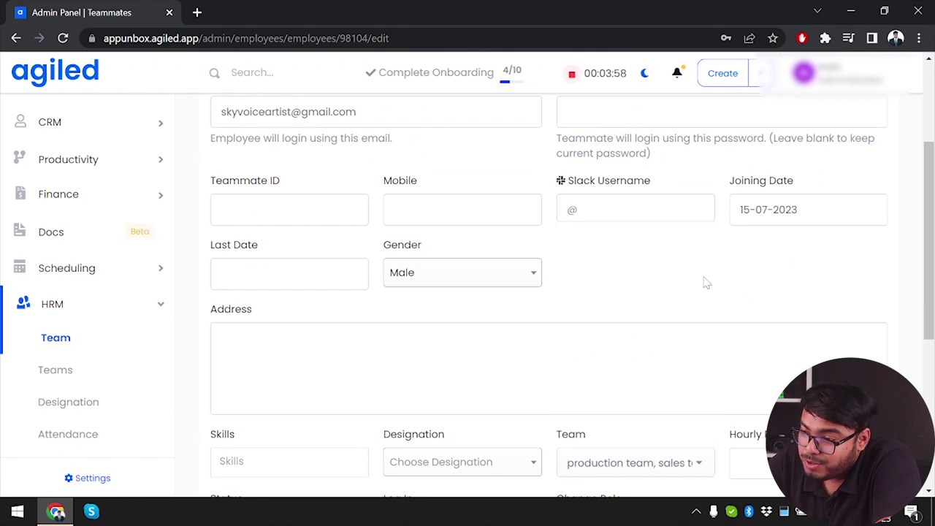
{"action": "scroll", "coordinate": [705, 282], "scroll_direction": "up", "scroll_amount": 2}
{"action": "scroll", "coordinate": [706, 283], "scroll_direction": "down", "scroll_amount": 10}
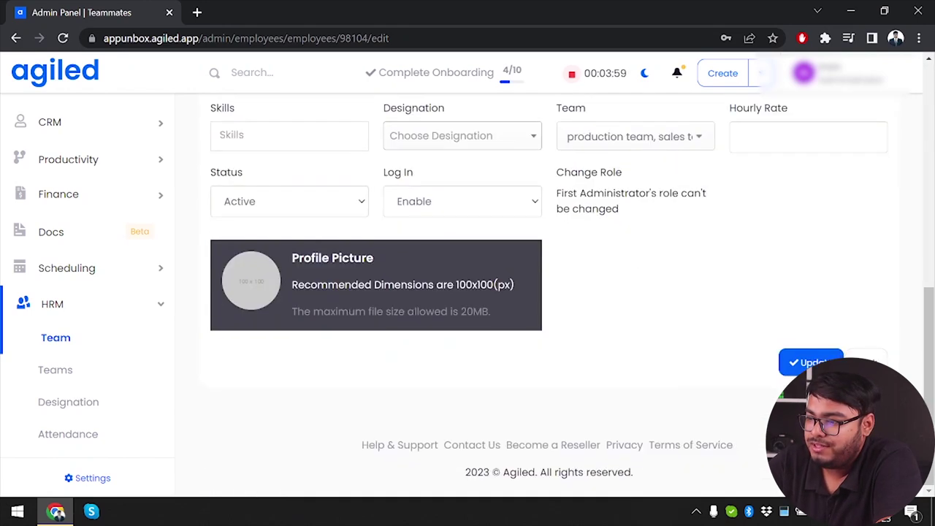
{"action": "left_click", "coordinate": [794, 363]}
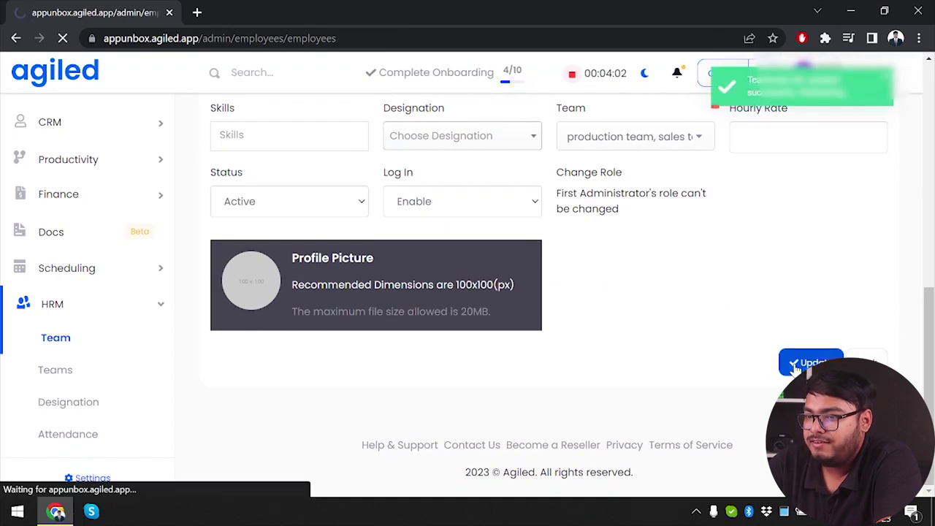
Look over HRM's Designation page and its Attendance summary.
{"action": "left_click", "coordinate": [68, 402]}
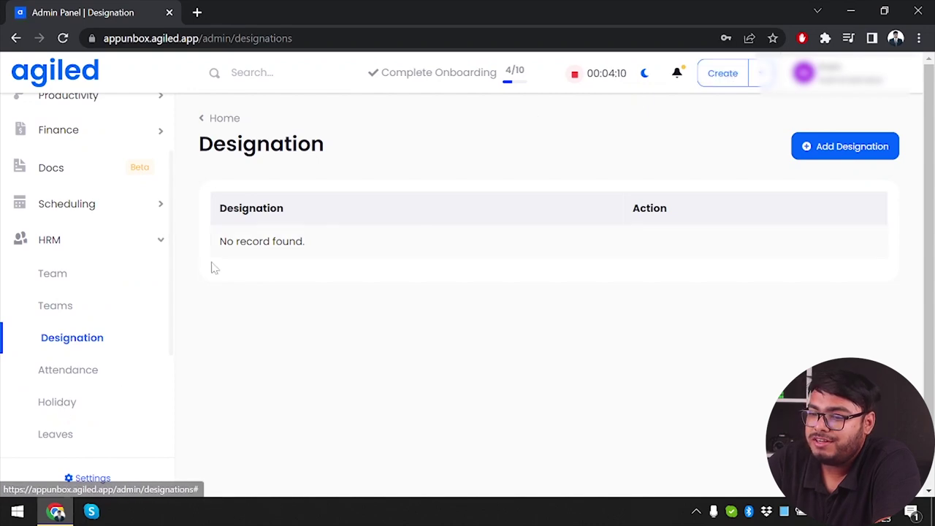
{"action": "left_click", "coordinate": [104, 371]}
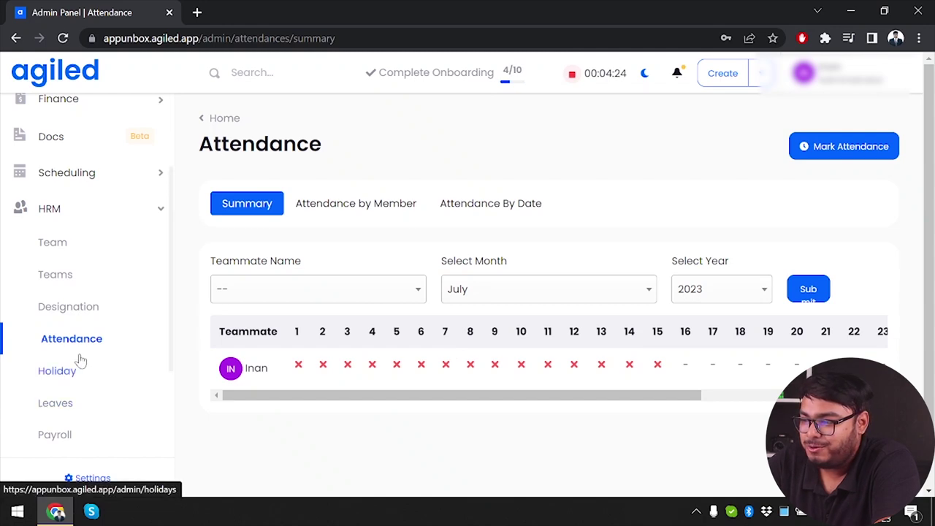
Review the HRM Holiday page's 2023 lists for the months from August through December.
{"action": "left_click", "coordinate": [44, 402]}
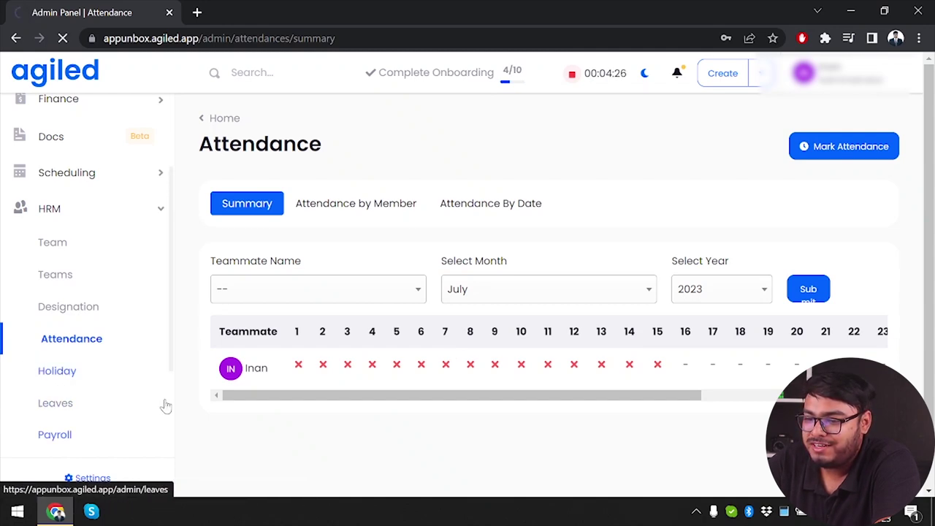
{"action": "left_click", "coordinate": [719, 267]}
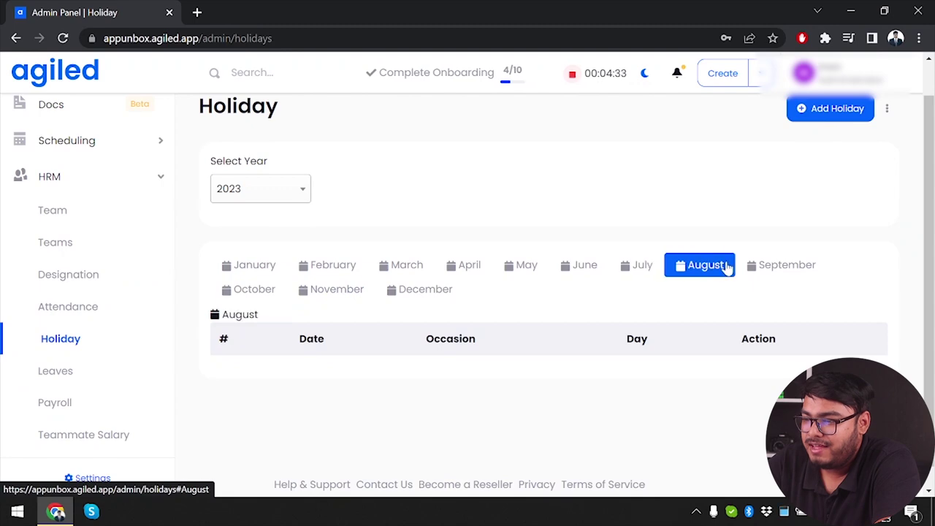
{"action": "left_click", "coordinate": [752, 267]}
{"action": "left_click", "coordinate": [252, 293]}
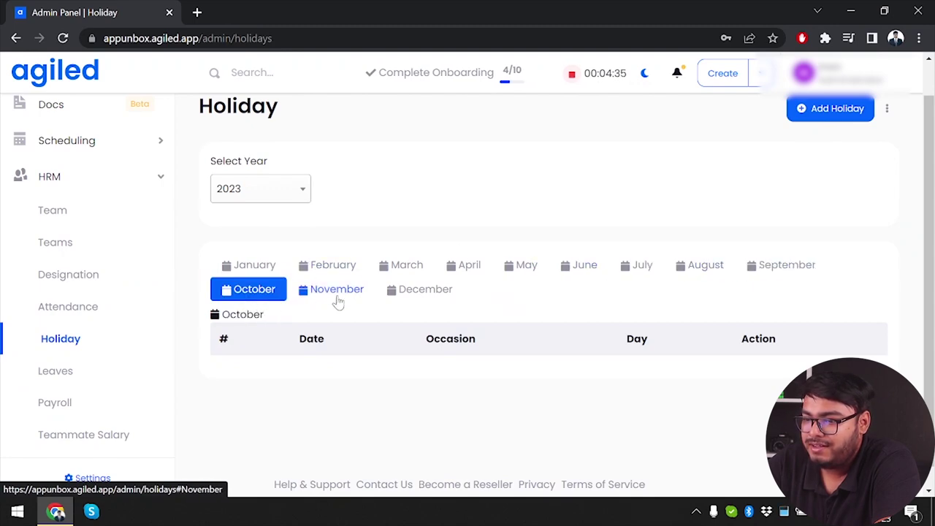
{"action": "left_click", "coordinate": [337, 295]}
{"action": "left_click", "coordinate": [414, 292]}
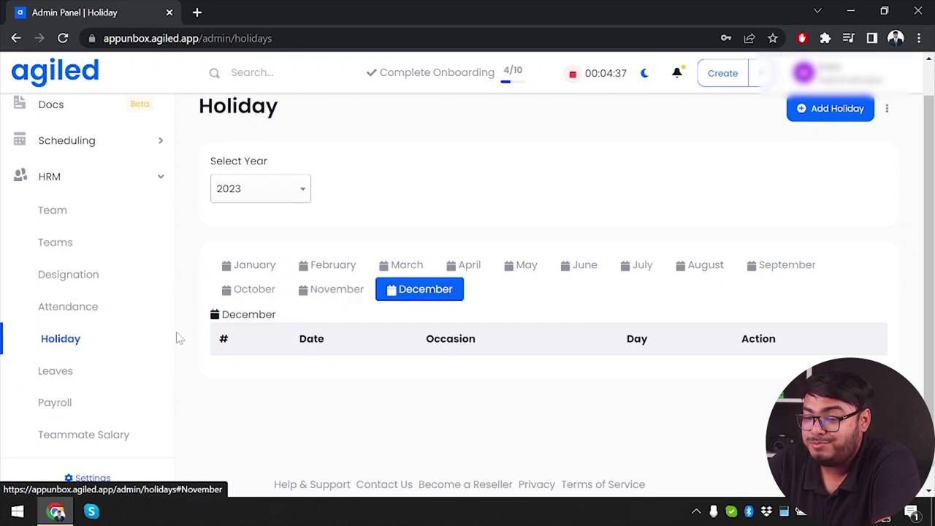
Start a new leave assignment in HRM's Leaves for the existing teammate and choose the Casual leave type.
{"action": "scroll", "coordinate": [151, 340], "scroll_direction": "down", "scroll_amount": 1}
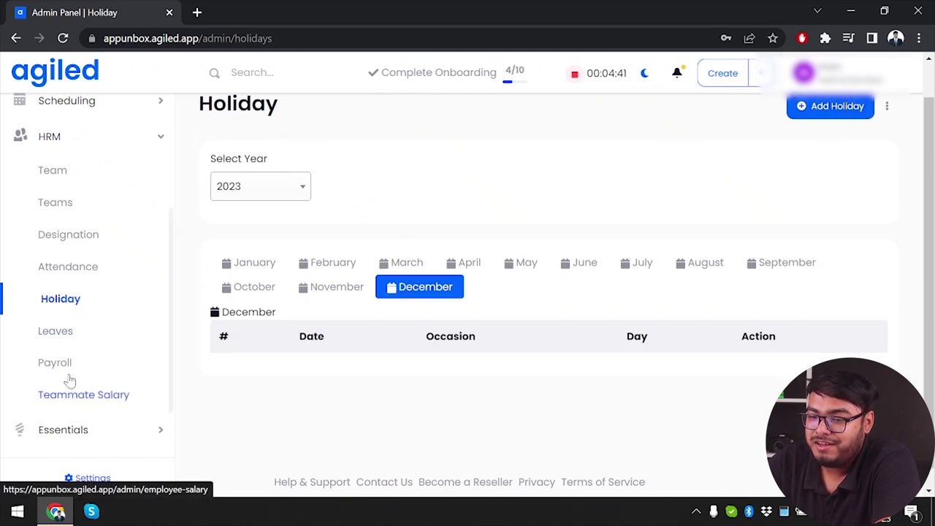
{"action": "left_click", "coordinate": [99, 331]}
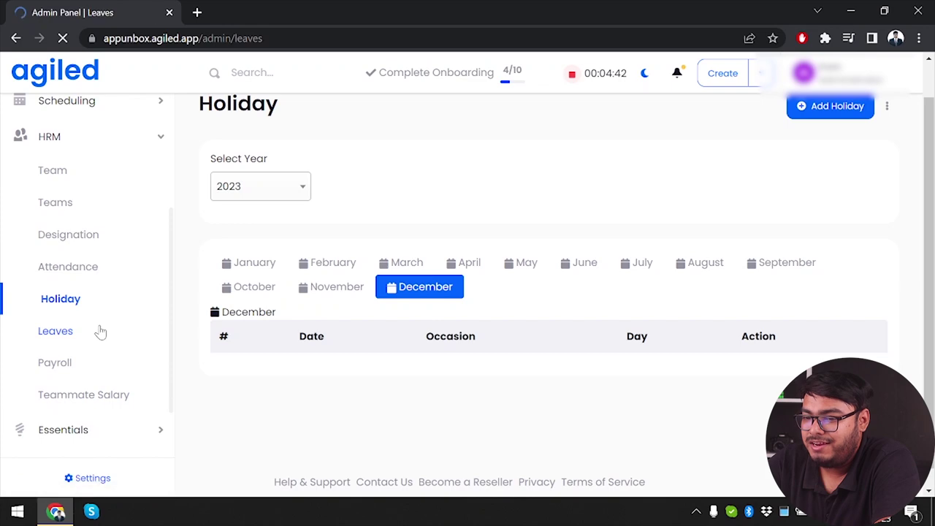
{"action": "scroll", "coordinate": [125, 323], "scroll_direction": "down", "scroll_amount": 5}
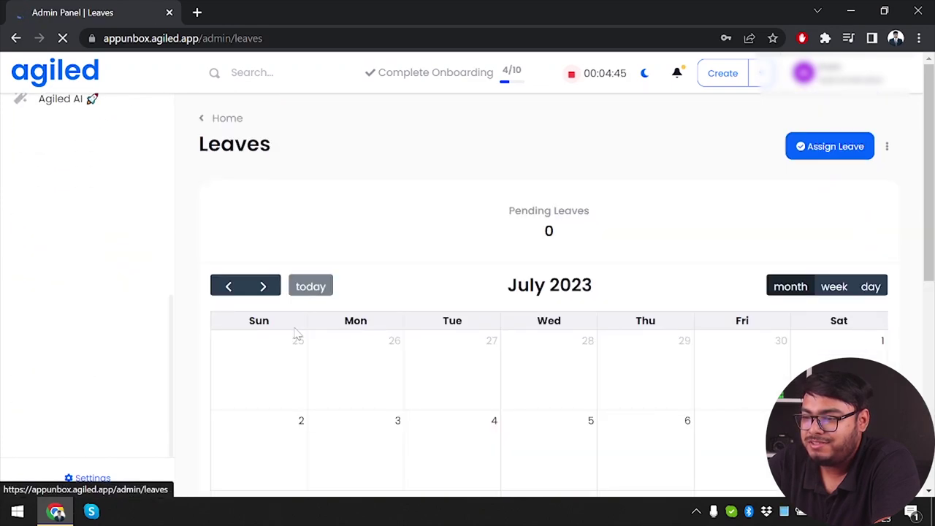
{"action": "scroll", "coordinate": [414, 381], "scroll_direction": "down", "scroll_amount": 3}
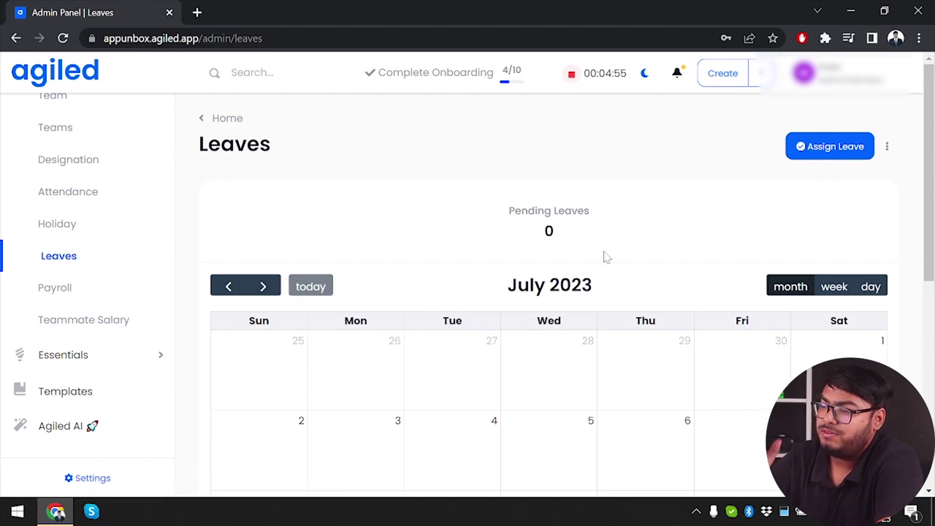
{"action": "left_click", "coordinate": [822, 145]}
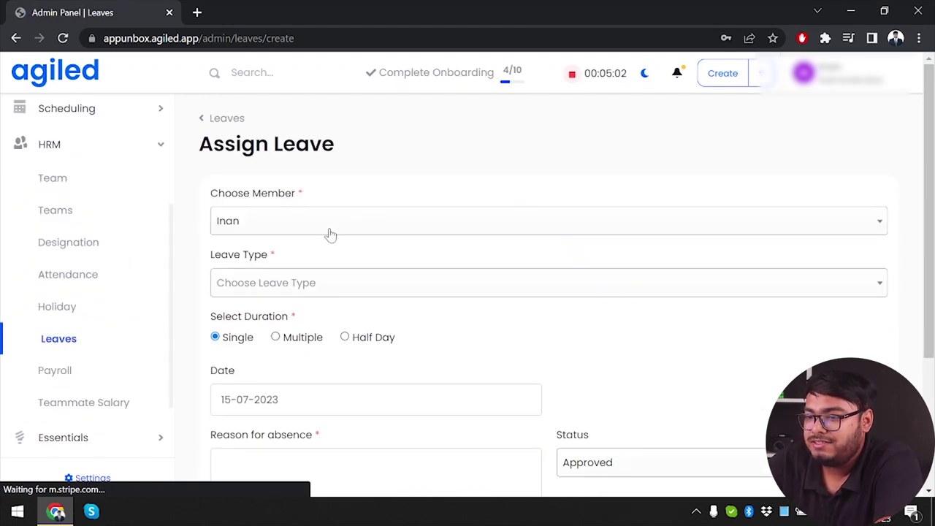
{"action": "left_click", "coordinate": [330, 232]}
{"action": "left_click", "coordinate": [319, 292]}
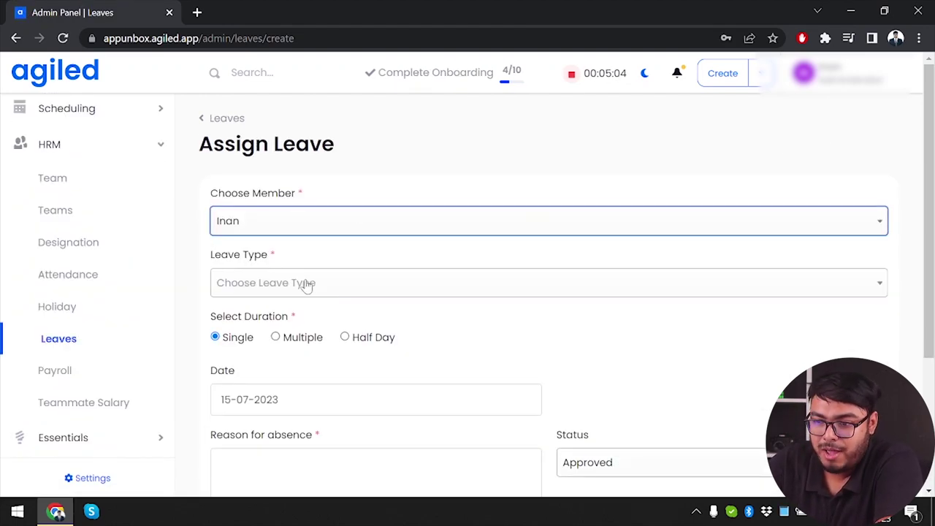
{"action": "left_click", "coordinate": [306, 284]}
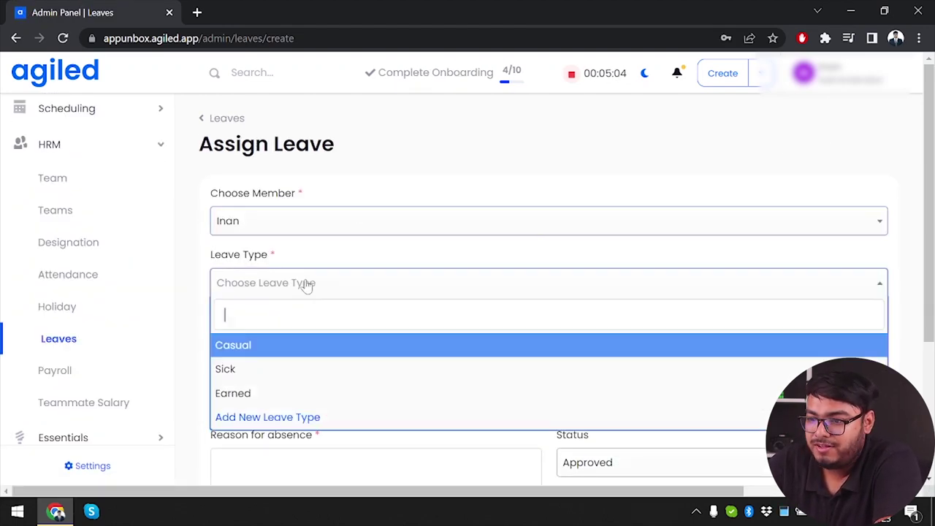
{"action": "left_click", "coordinate": [277, 348]}
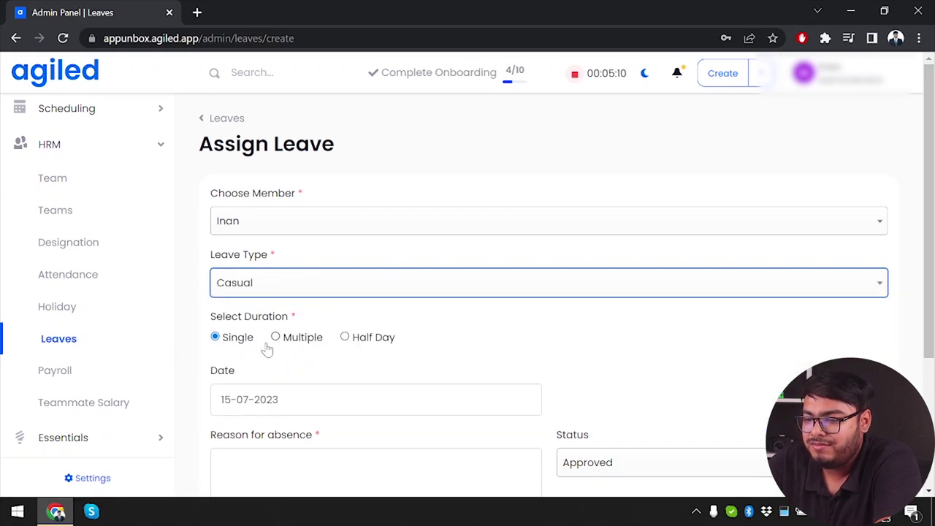
Set the single-day leave's date to 18-07-2023 and enter "wanna chill" as the reason for absence.
{"action": "left_click", "coordinate": [249, 399]}
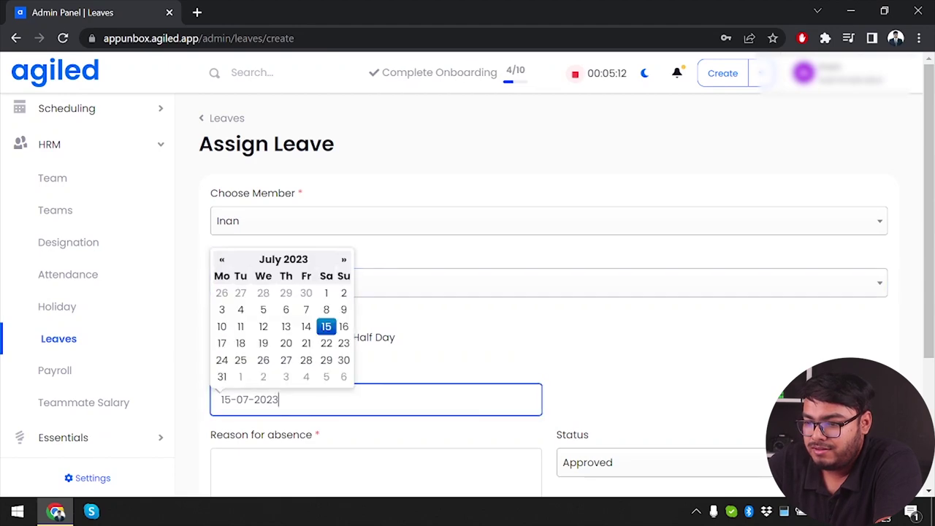
{"action": "left_click", "coordinate": [241, 340]}
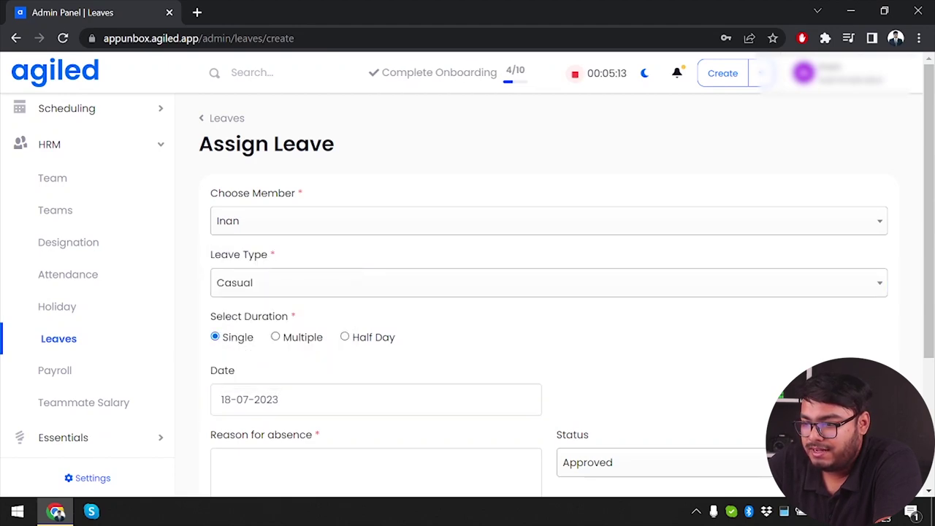
{"action": "scroll", "coordinate": [329, 382], "scroll_direction": "down", "scroll_amount": 1}
{"action": "left_click", "coordinate": [329, 382]}
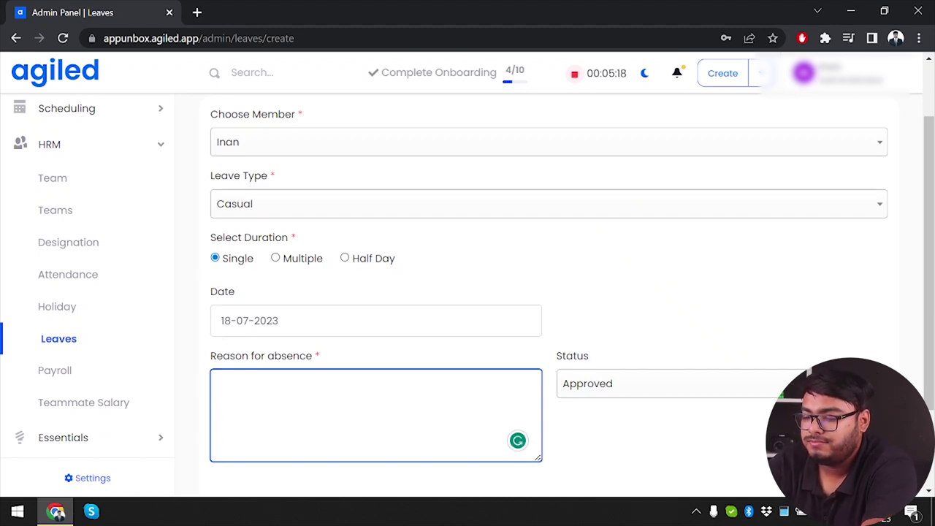
{"action": "type", "text": "wanna chi"}
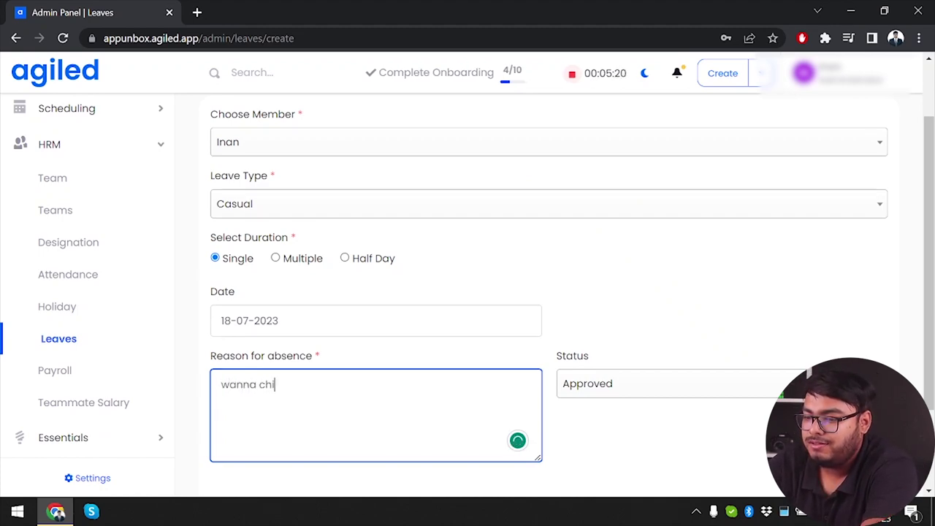
{"action": "type", "text": "ll"}
Set the leave's status to Pending and save the leave assignment.
{"action": "left_click", "coordinate": [755, 400]}
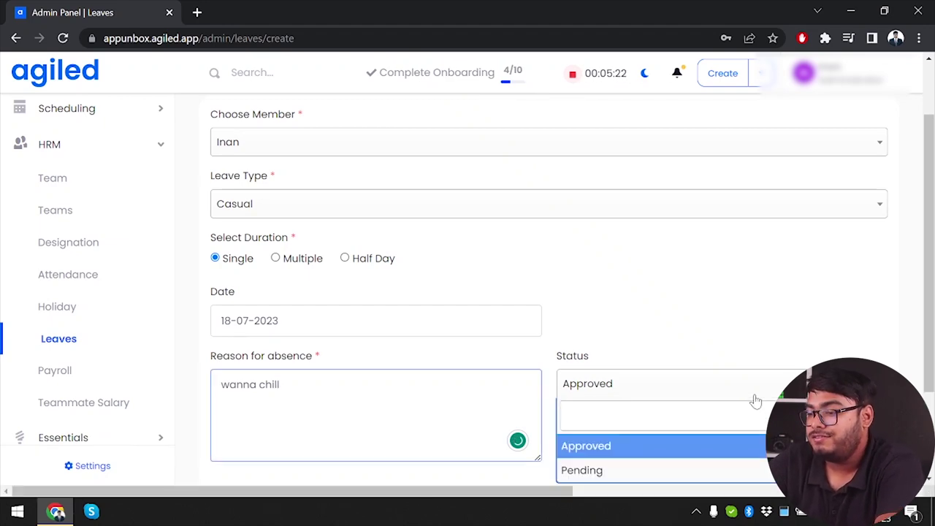
{"action": "left_click", "coordinate": [675, 447]}
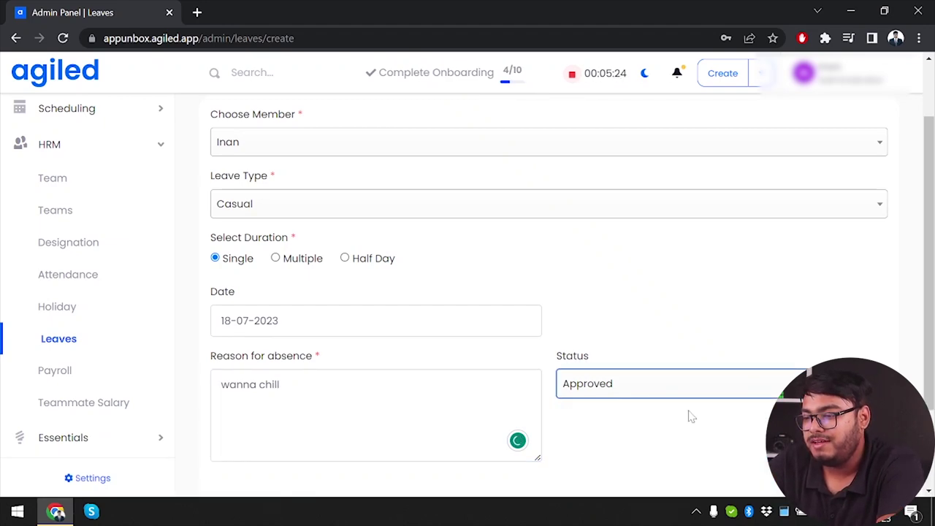
{"action": "left_click", "coordinate": [726, 391]}
{"action": "left_click", "coordinate": [637, 358]}
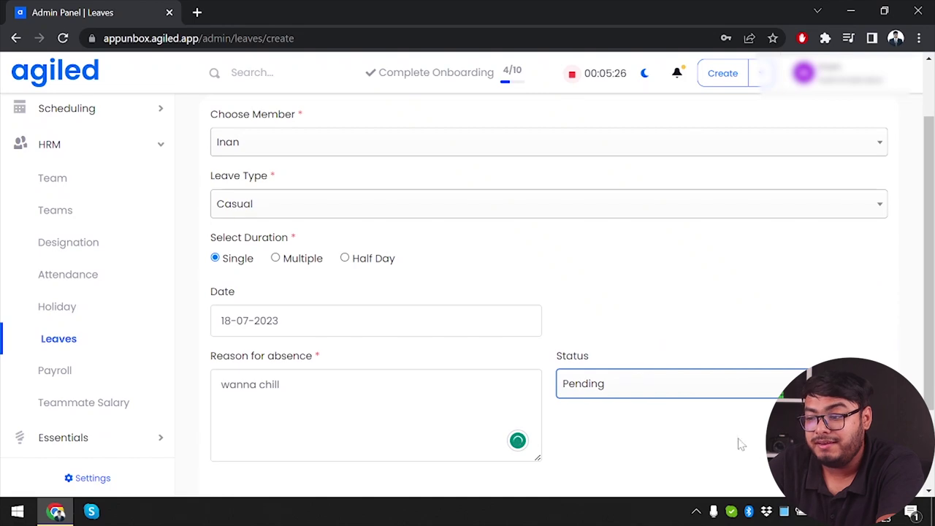
{"action": "key", "text": "Tab"}
{"action": "key", "text": "Return"}
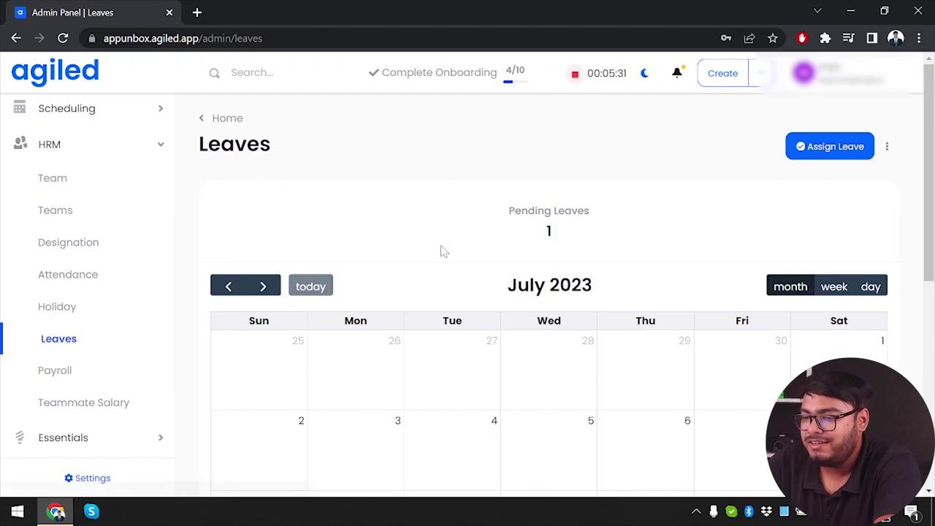
Edit the 18 July leave from the leaves calendar, changing its status to Rejected, and update it.
{"action": "scroll", "coordinate": [440, 250], "scroll_direction": "down", "scroll_amount": 2}
{"action": "scroll", "coordinate": [431, 292], "scroll_direction": "down", "scroll_amount": 1}
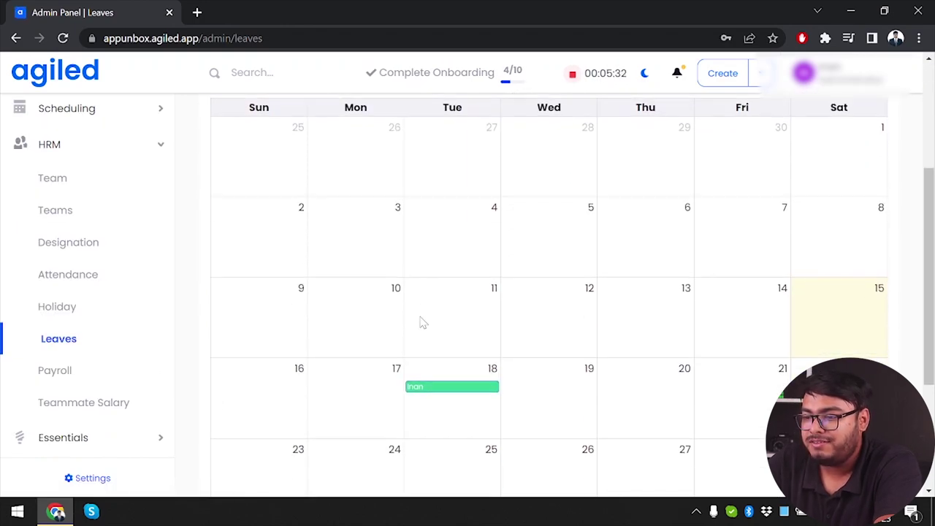
{"action": "left_click", "coordinate": [462, 391]}
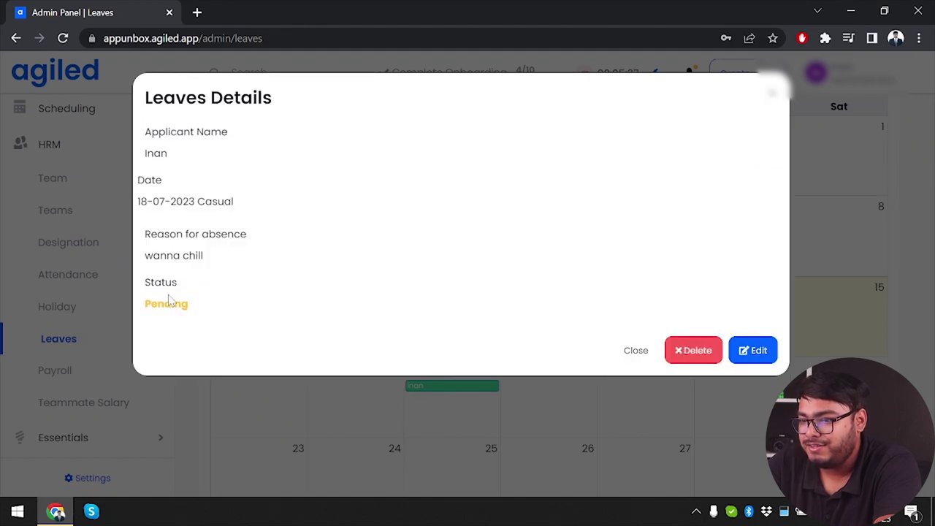
{"action": "left_click", "coordinate": [747, 349]}
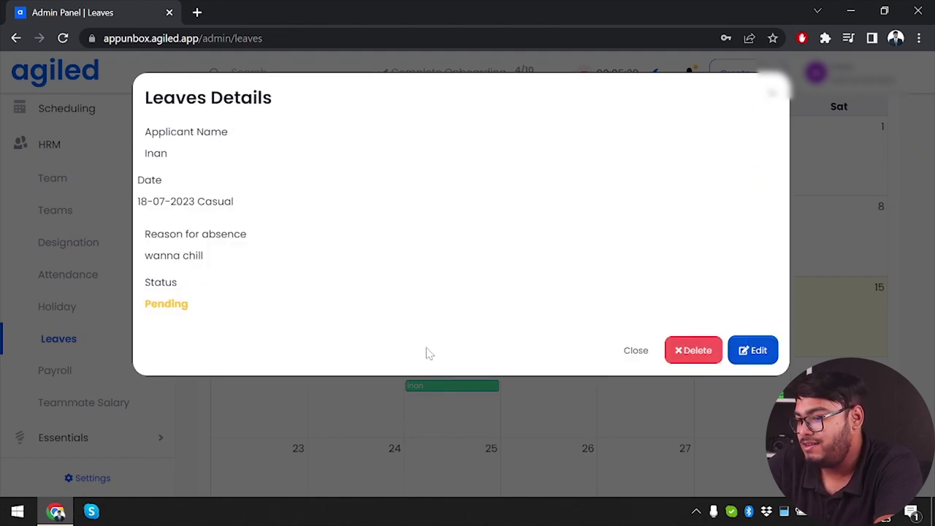
{"action": "scroll", "coordinate": [455, 292], "scroll_direction": "down", "scroll_amount": 1}
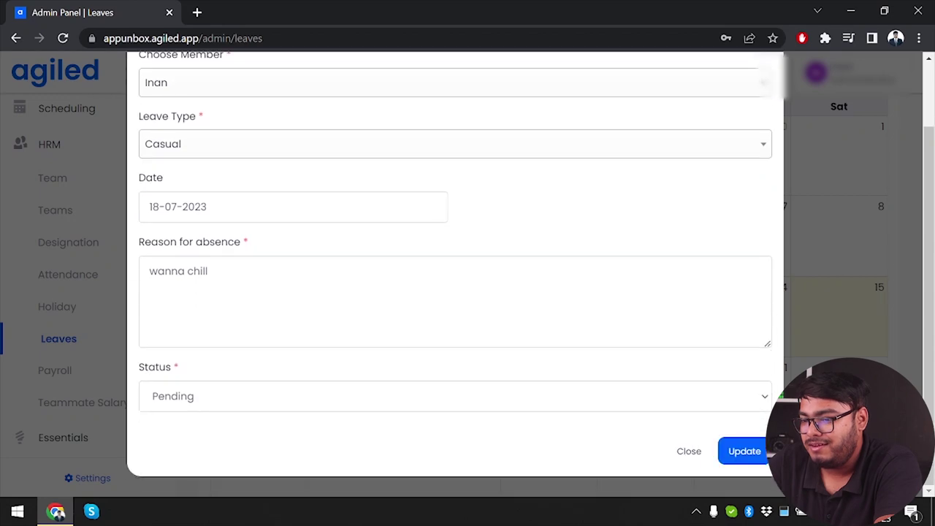
{"action": "left_click", "coordinate": [349, 406]}
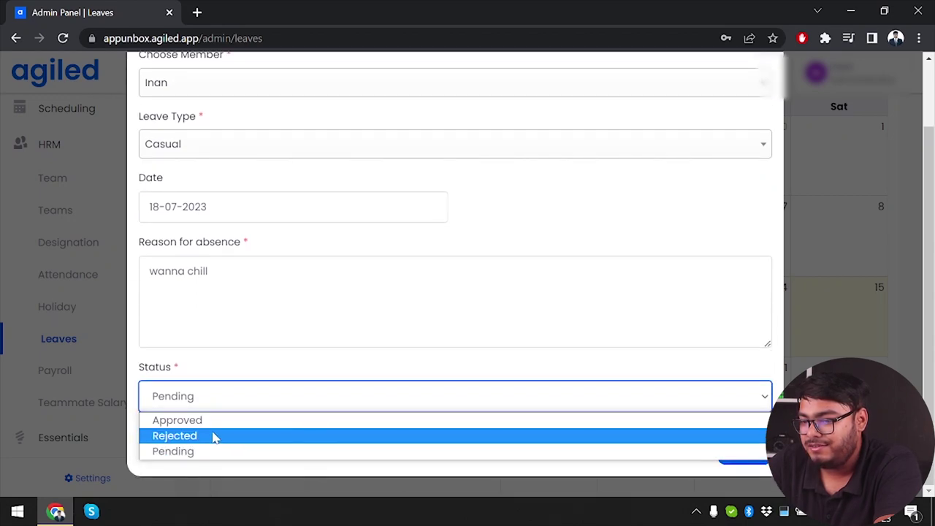
{"action": "left_click", "coordinate": [215, 436]}
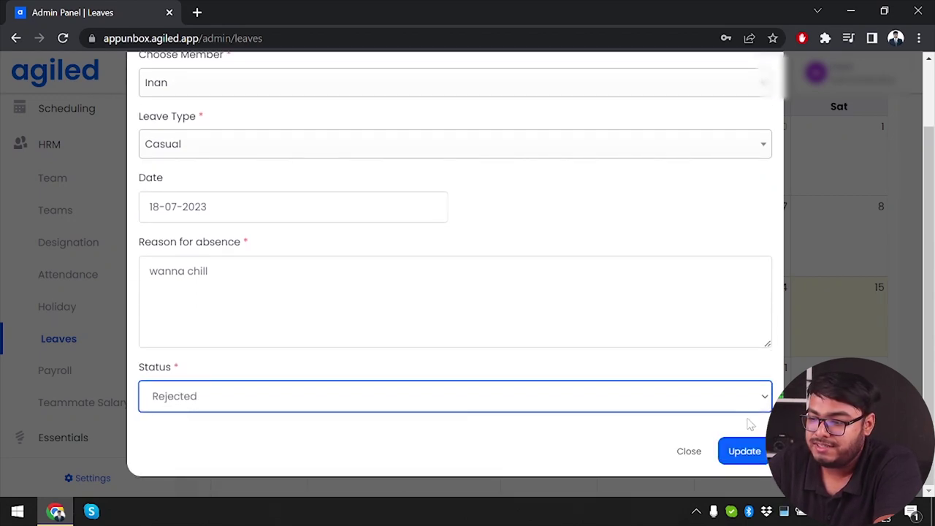
{"action": "left_click", "coordinate": [749, 451]}
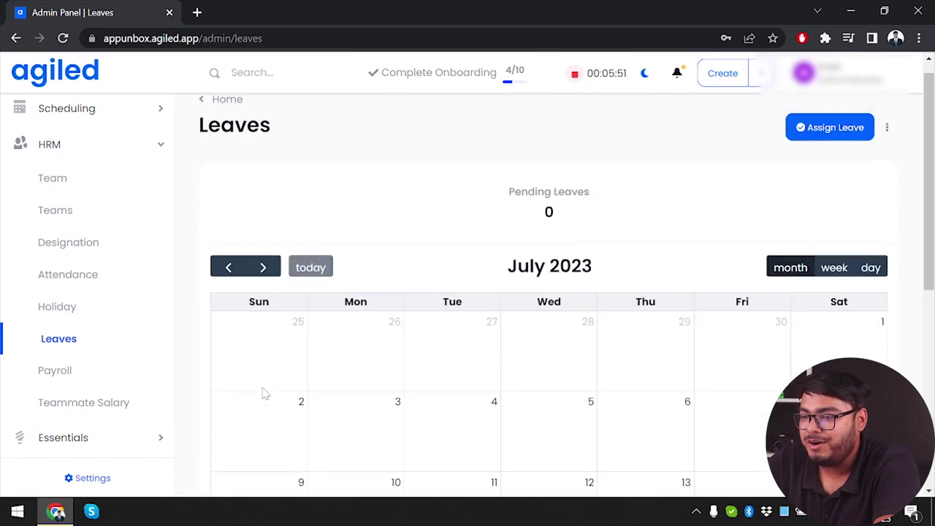
Open HRM's Payroll page and keep July 2023 as the payroll period.
{"action": "scroll", "coordinate": [263, 390], "scroll_direction": "down", "scroll_amount": 5}
{"action": "left_click", "coordinate": [51, 371]}
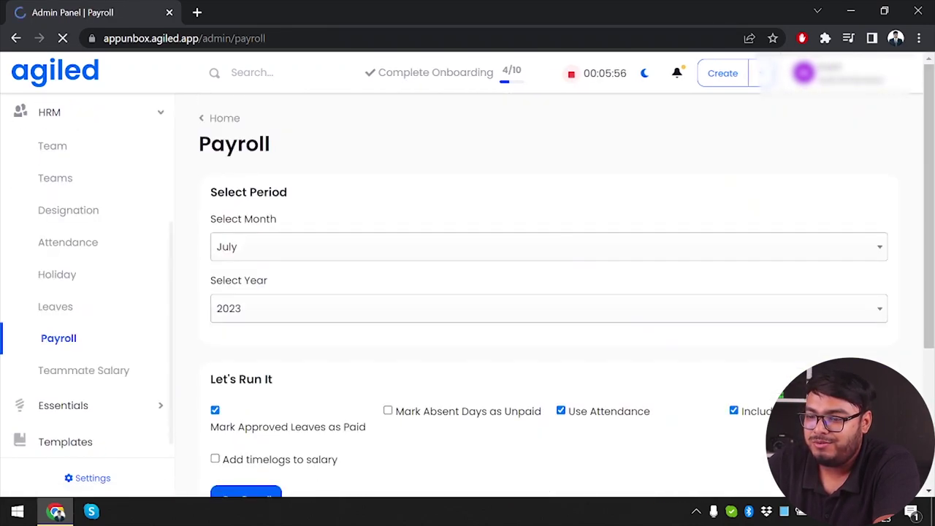
{"action": "left_click", "coordinate": [353, 253]}
{"action": "left_click", "coordinate": [352, 252]}
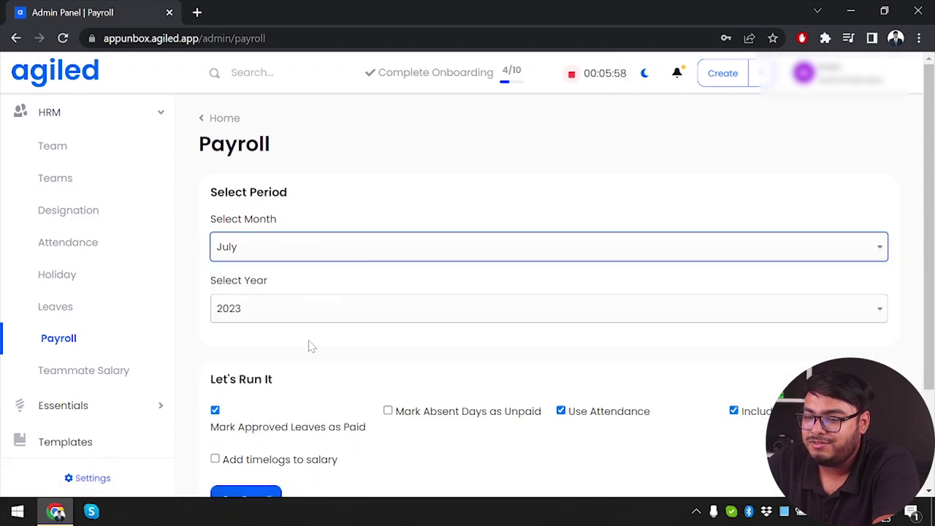
{"action": "scroll", "coordinate": [434, 292], "scroll_direction": "down", "scroll_amount": 1}
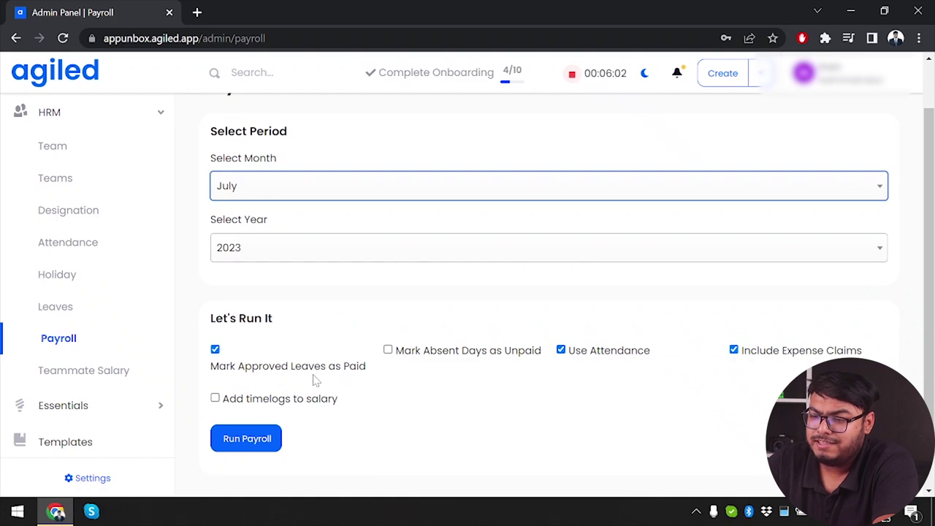
Enable Mark Absent Days as Unpaid and Add timelogs to salary, and run the payroll.
{"action": "left_click", "coordinate": [465, 353]}
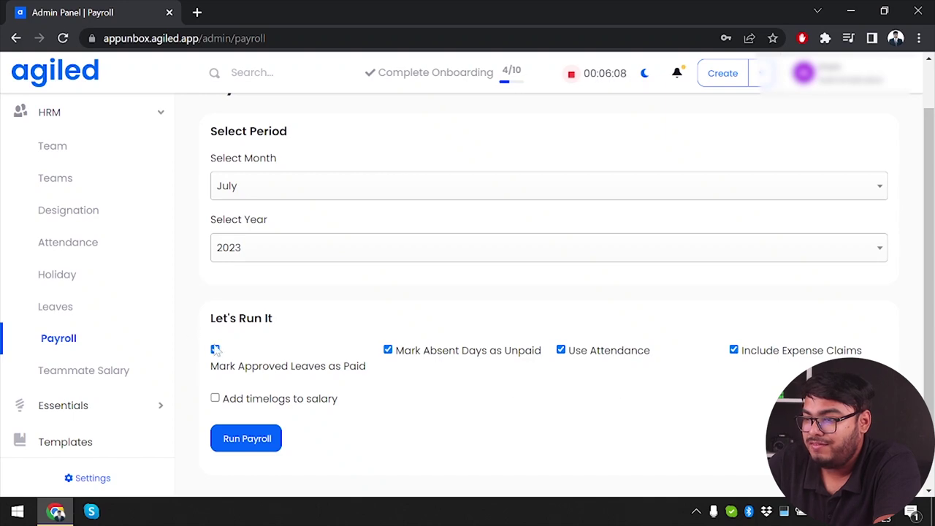
{"action": "scroll", "coordinate": [532, 357], "scroll_direction": "up", "scroll_amount": 1}
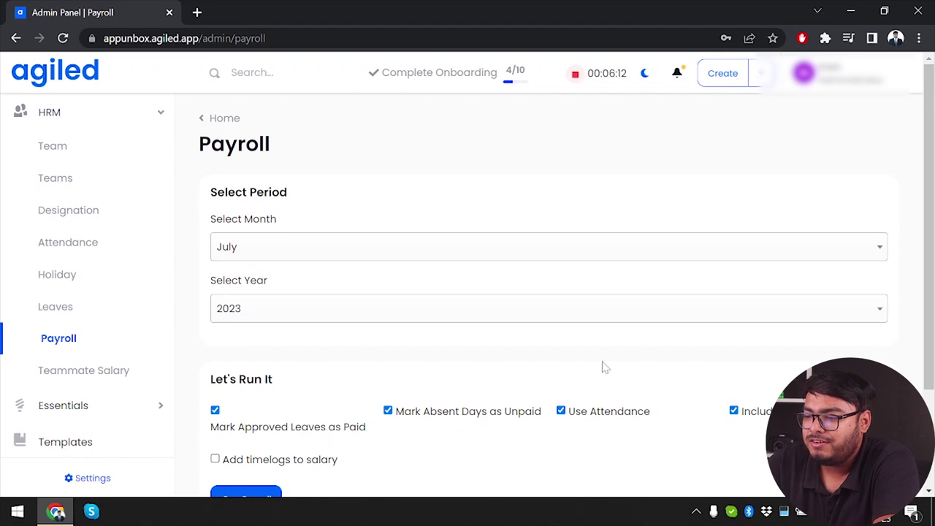
{"action": "scroll", "coordinate": [666, 428], "scroll_direction": "down", "scroll_amount": 1}
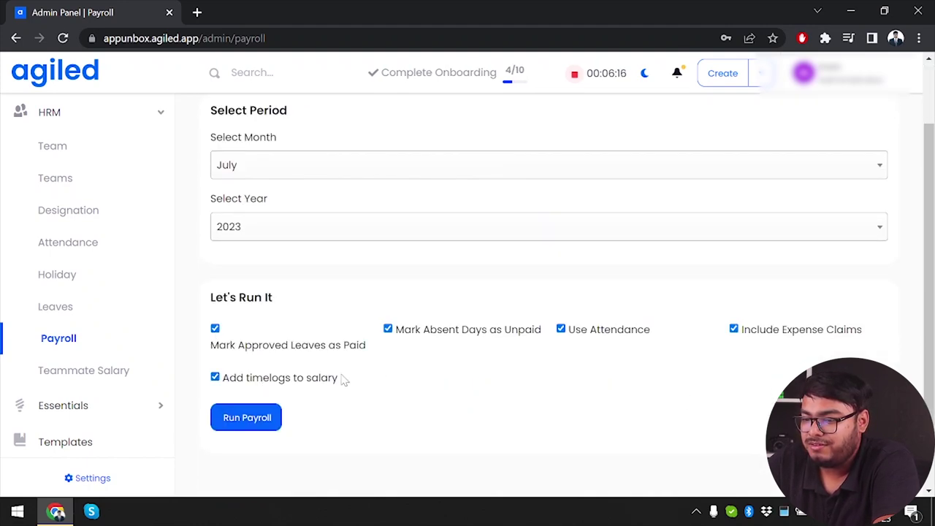
{"action": "left_click", "coordinate": [241, 426]}
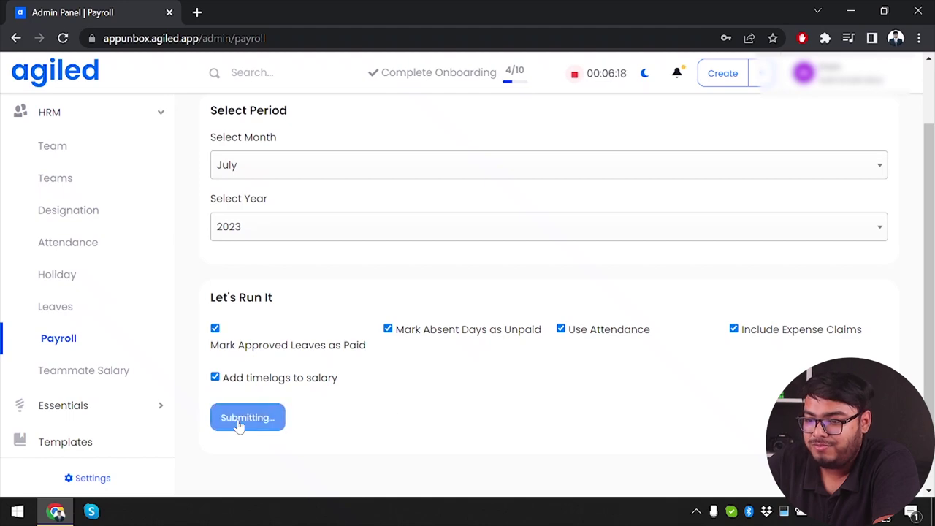
{"action": "scroll", "coordinate": [356, 357], "scroll_direction": "down", "scroll_amount": 3}
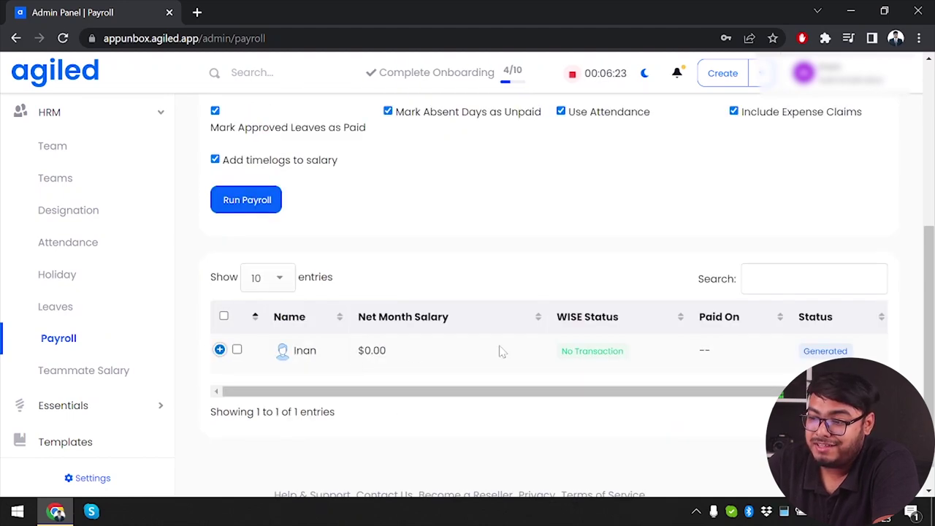
{"action": "scroll", "coordinate": [224, 372], "scroll_direction": "up", "scroll_amount": 1}
On the Teammate Salary page, set the listed teammate's initial month salary to 30000 and save it.
{"action": "left_click", "coordinate": [70, 367]}
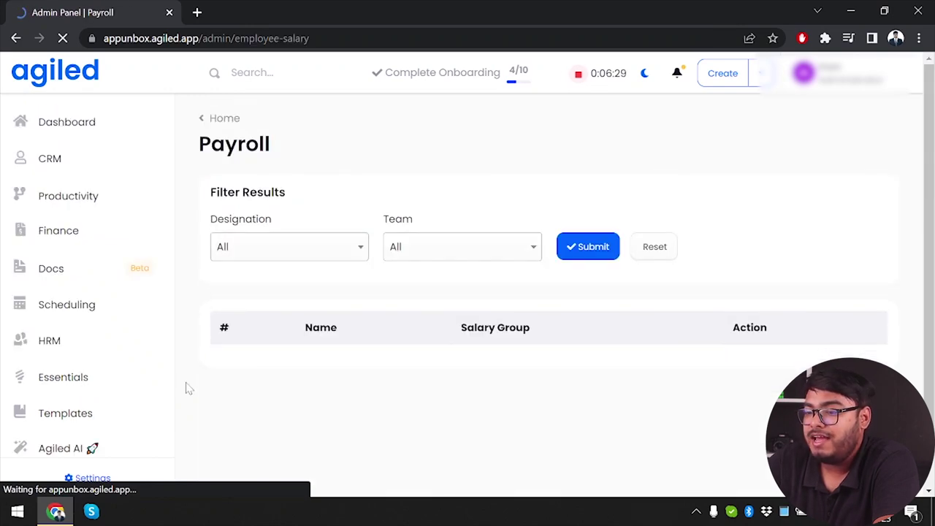
{"action": "scroll", "coordinate": [186, 387], "scroll_direction": "down", "scroll_amount": 1}
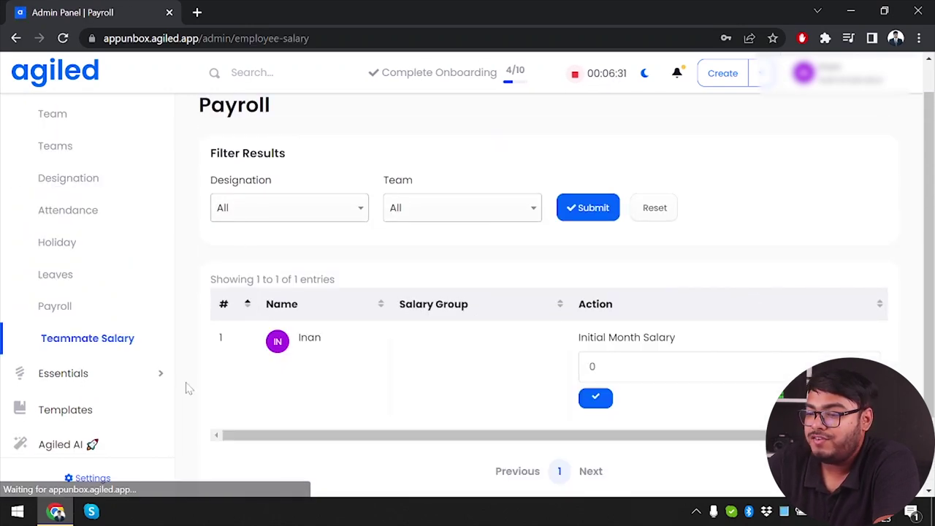
{"action": "double_click", "coordinate": [592, 366]}
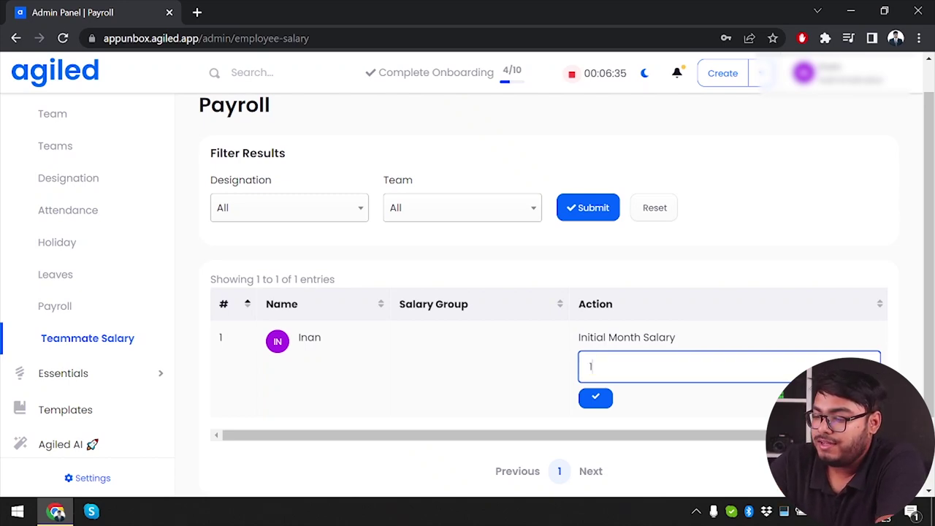
{"action": "key", "text": "BackSpace"}
{"action": "key", "text": "BackSpace"}
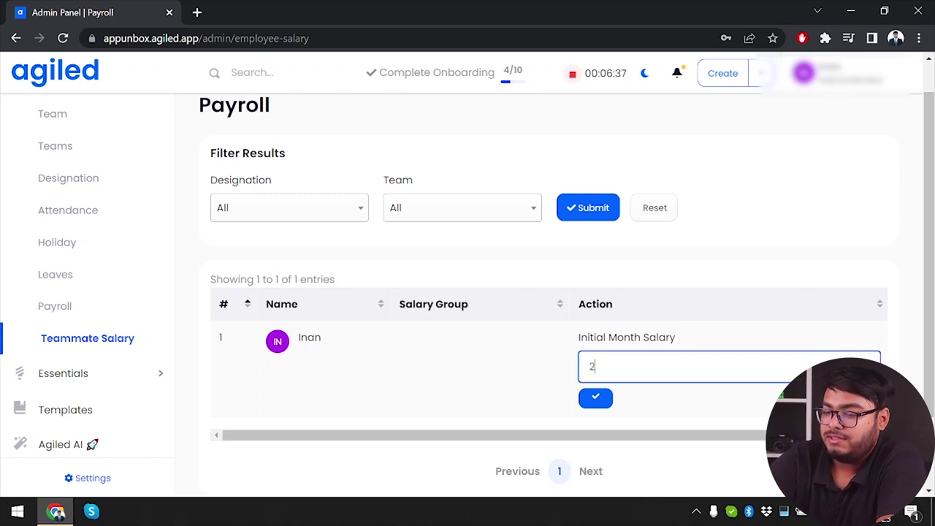
{"action": "type", "text": "3000"}
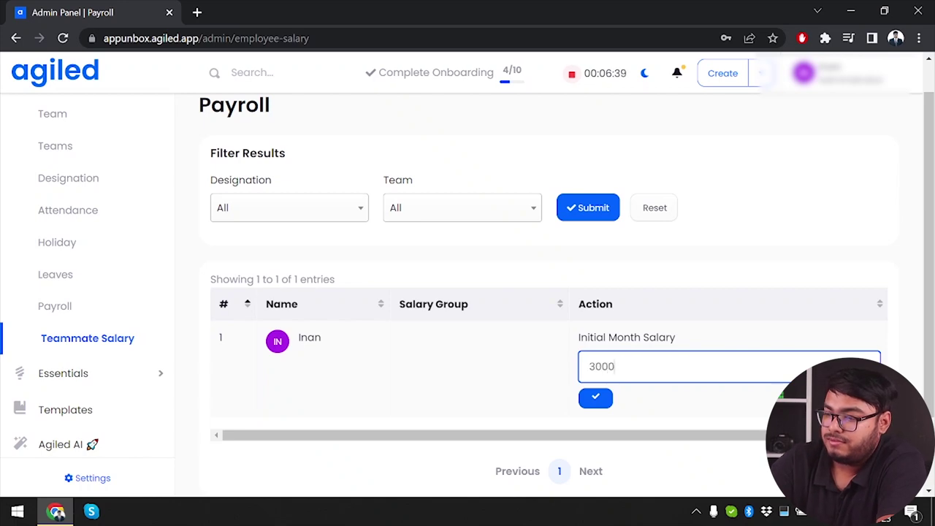
{"action": "type", "text": "0"}
{"action": "left_click", "coordinate": [596, 398]}
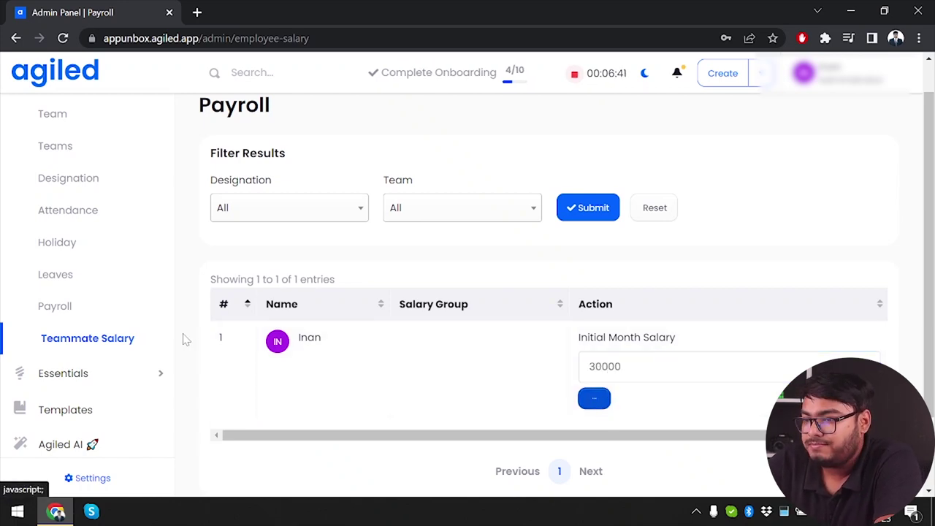
{"action": "scroll", "coordinate": [574, 338], "scroll_direction": "down", "scroll_amount": 1}
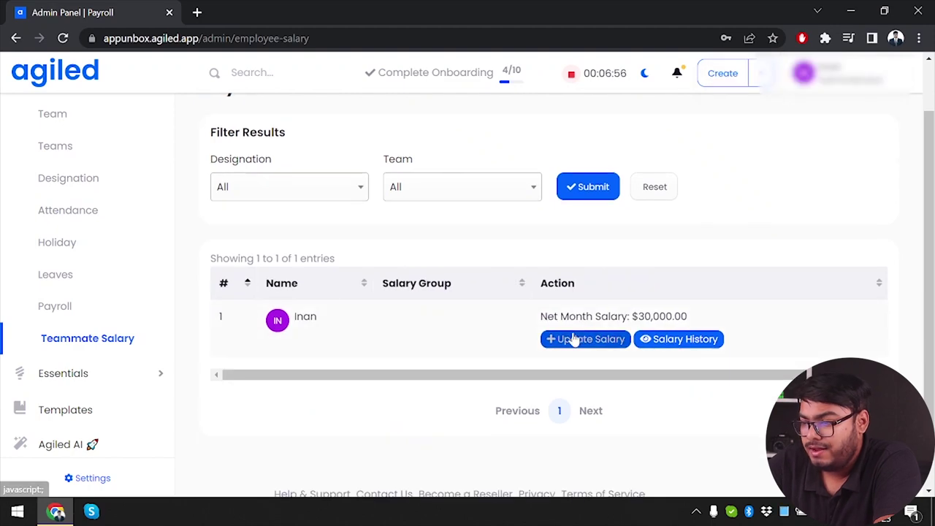
Return to HRM's Payroll page, enable Mark Absent Days as Unpaid, and run the July 2023 payroll.
{"action": "left_click", "coordinate": [100, 322]}
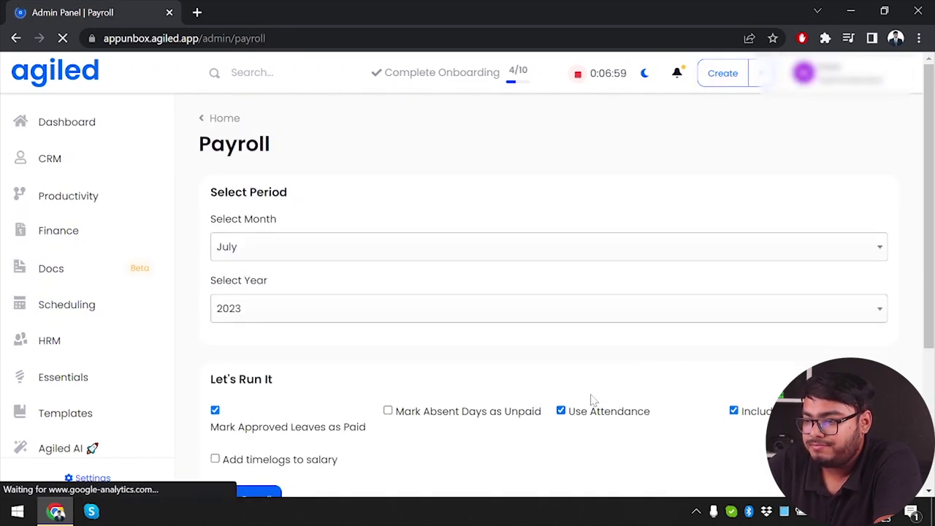
{"action": "left_click", "coordinate": [420, 355]}
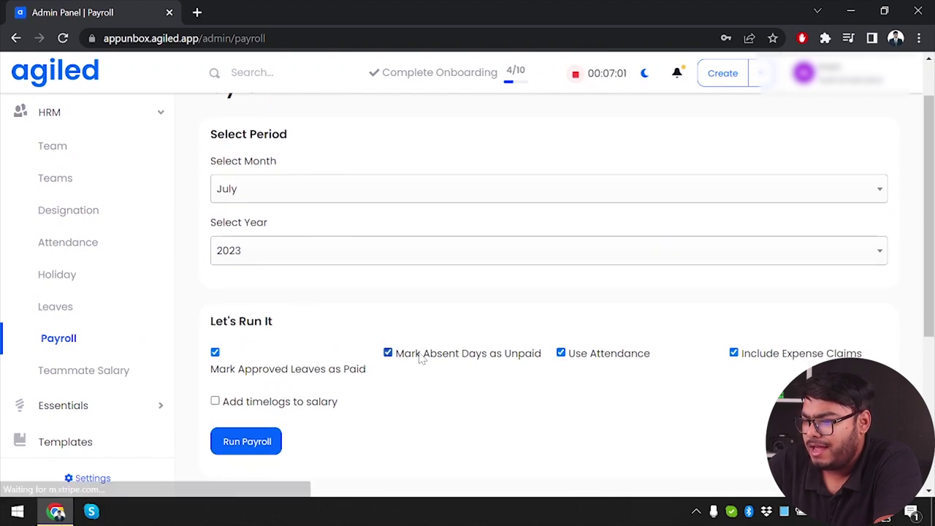
{"action": "left_click", "coordinate": [251, 450]}
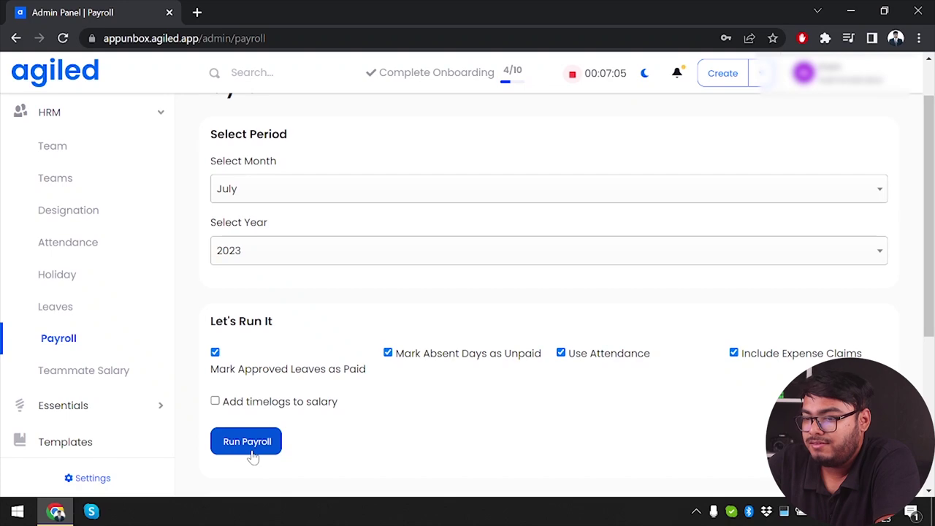
{"action": "scroll", "coordinate": [252, 456], "scroll_direction": "down", "scroll_amount": 4}
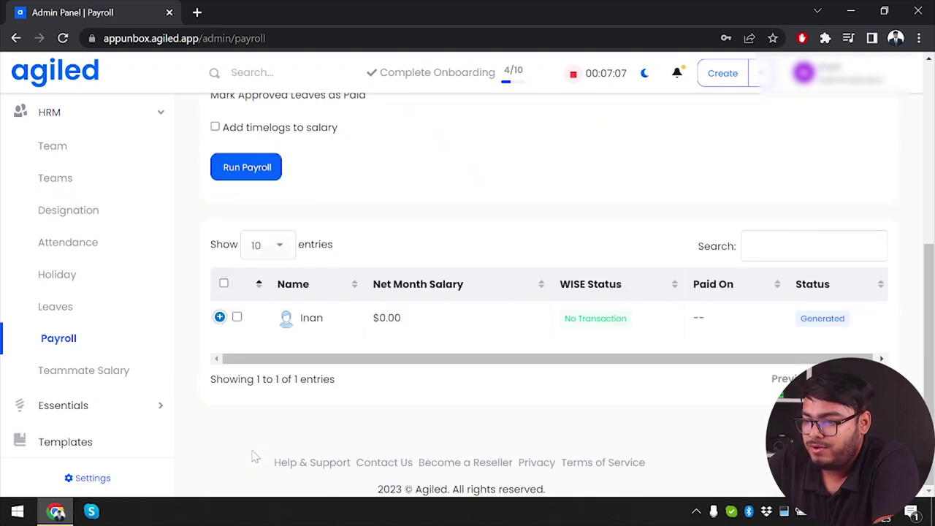
Expand the teammate's generated payroll entry to view its available action, and collapse it again.
{"action": "scroll", "coordinate": [271, 387], "scroll_direction": "up", "scroll_amount": 1}
{"action": "left_click", "coordinate": [240, 351]}
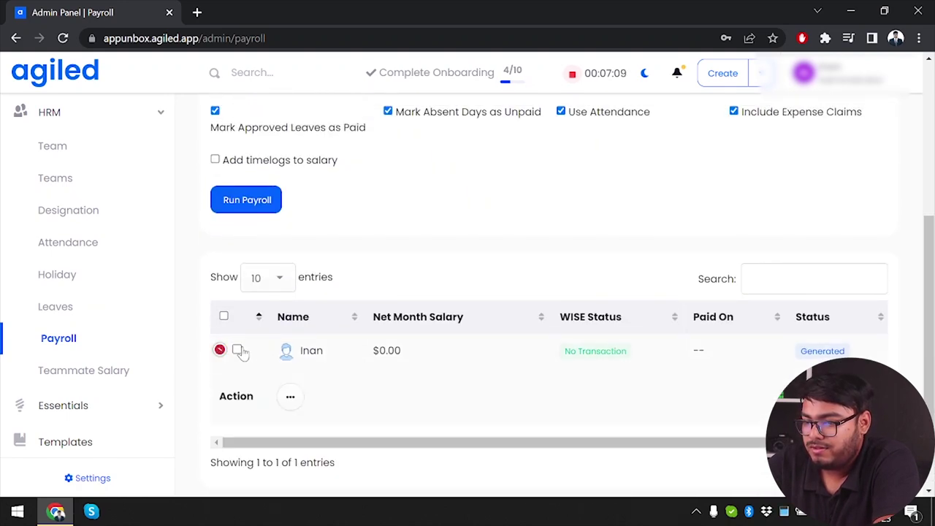
{"action": "left_click", "coordinate": [239, 352]}
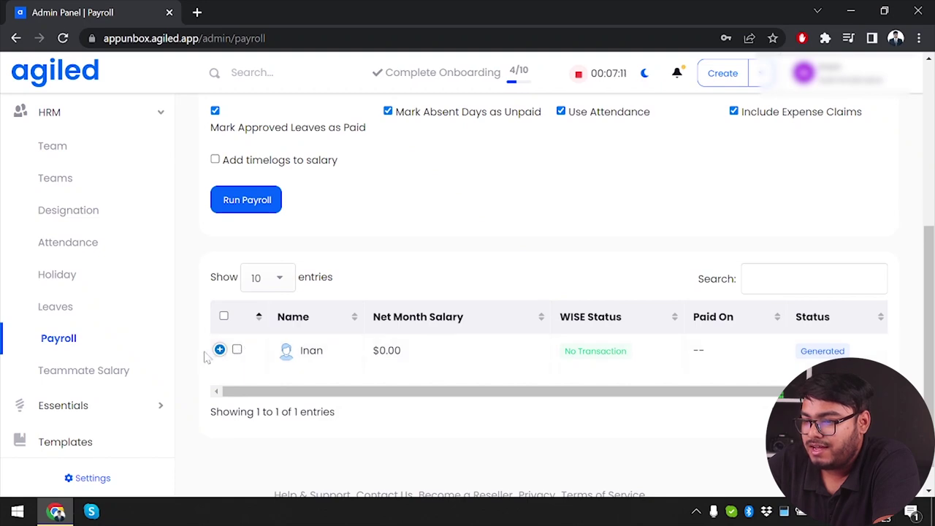
{"action": "left_click", "coordinate": [220, 351]}
{"action": "left_click", "coordinate": [220, 352]}
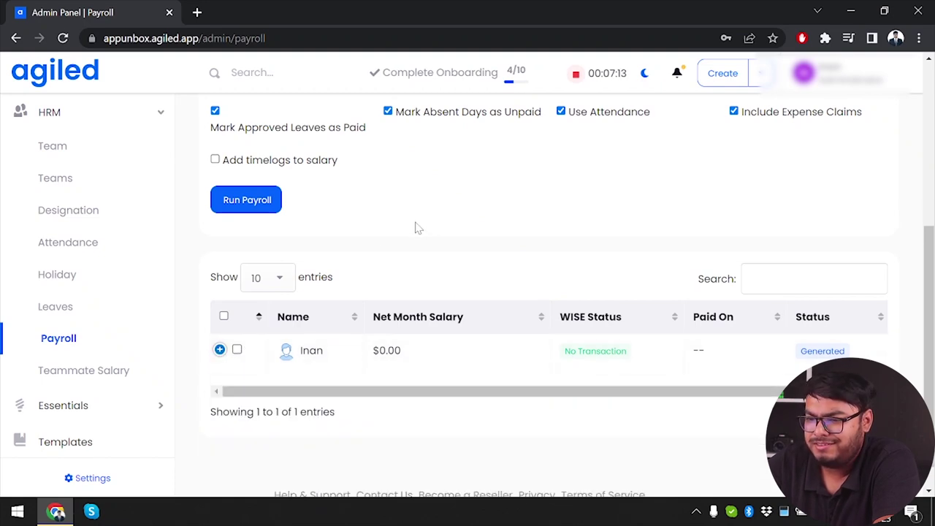
Enable Add timelogs to salary and rerun the July 2023 payroll.
{"action": "scroll", "coordinate": [365, 241], "scroll_direction": "up", "scroll_amount": 2}
{"action": "left_click", "coordinate": [249, 275]}
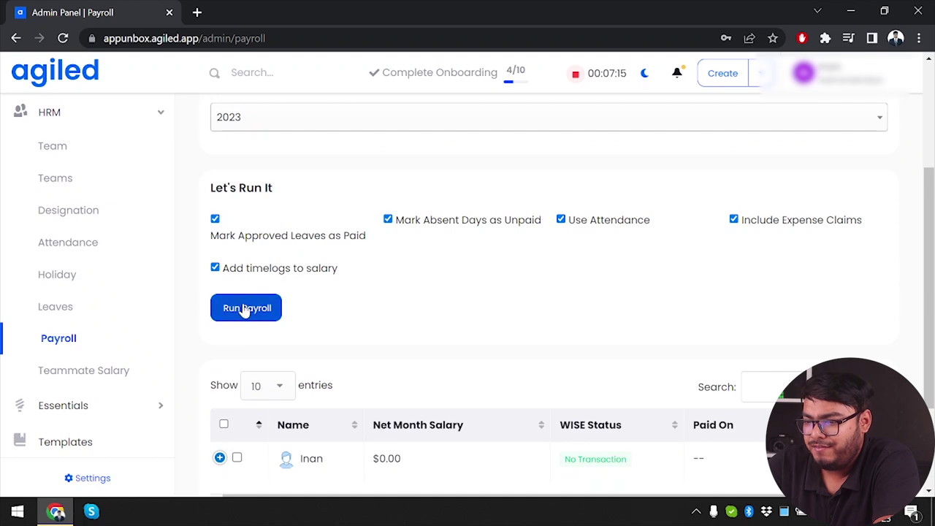
{"action": "left_click", "coordinate": [246, 309]}
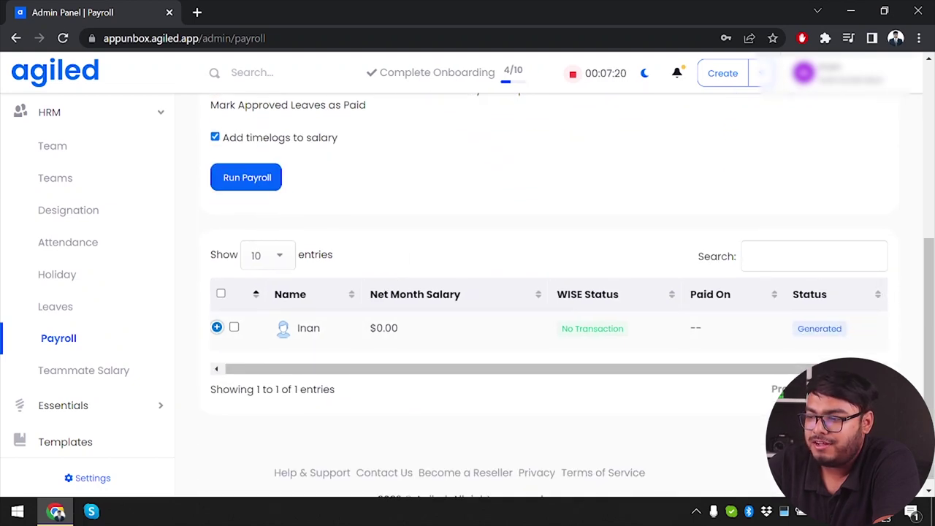
Turn off Mark Approved Leaves as Paid in the July 2023 payroll options.
{"action": "scroll", "coordinate": [379, 330], "scroll_direction": "up", "scroll_amount": 5}
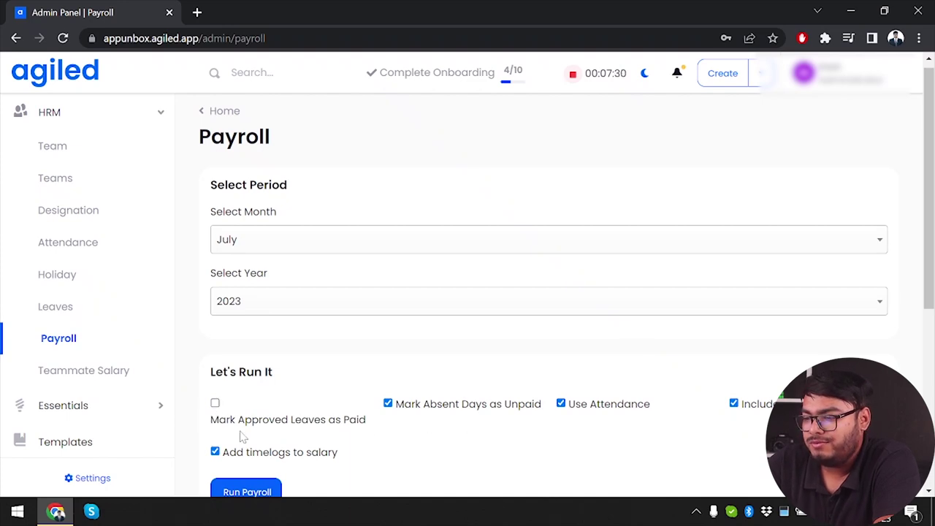
{"action": "scroll", "coordinate": [228, 403], "scroll_direction": "down", "scroll_amount": 1}
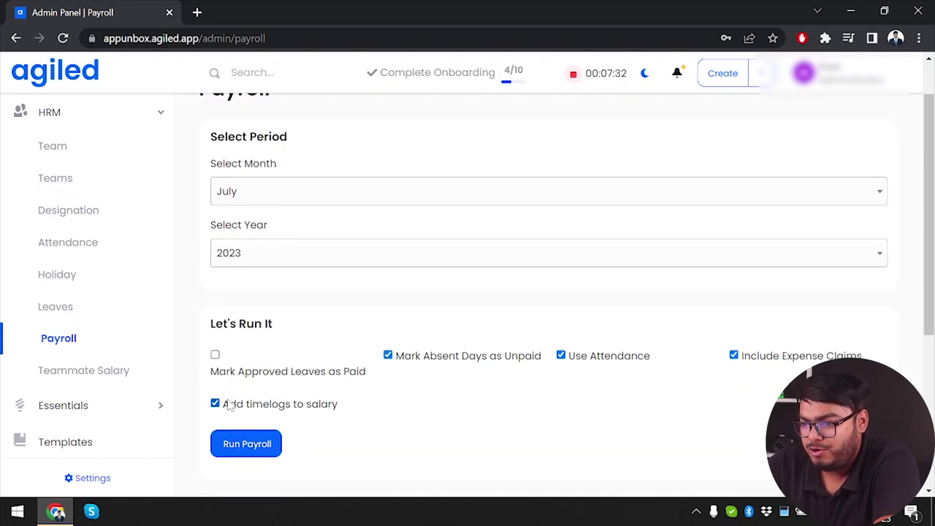
{"action": "scroll", "coordinate": [229, 406], "scroll_direction": "down", "scroll_amount": 1}
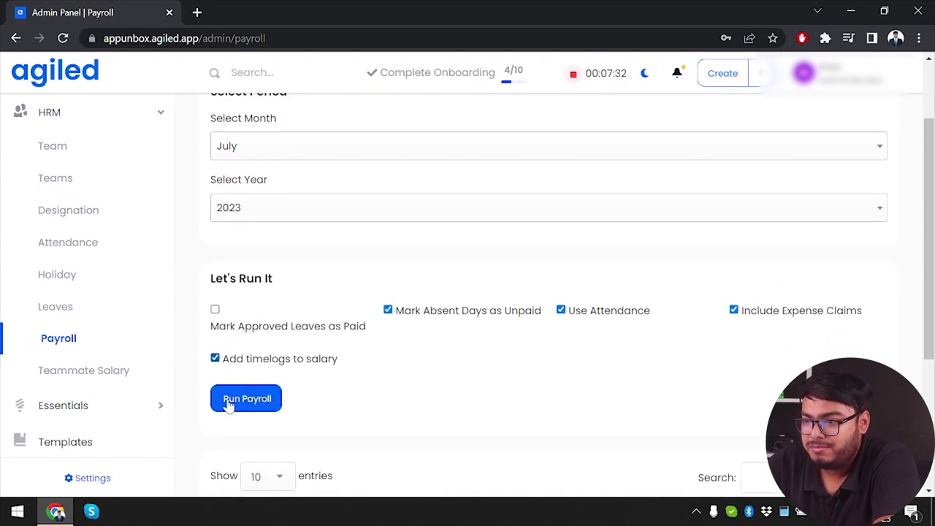
Look through the Products, Packages and Chat pages of the Essentials module.
{"action": "left_click", "coordinate": [63, 405]}
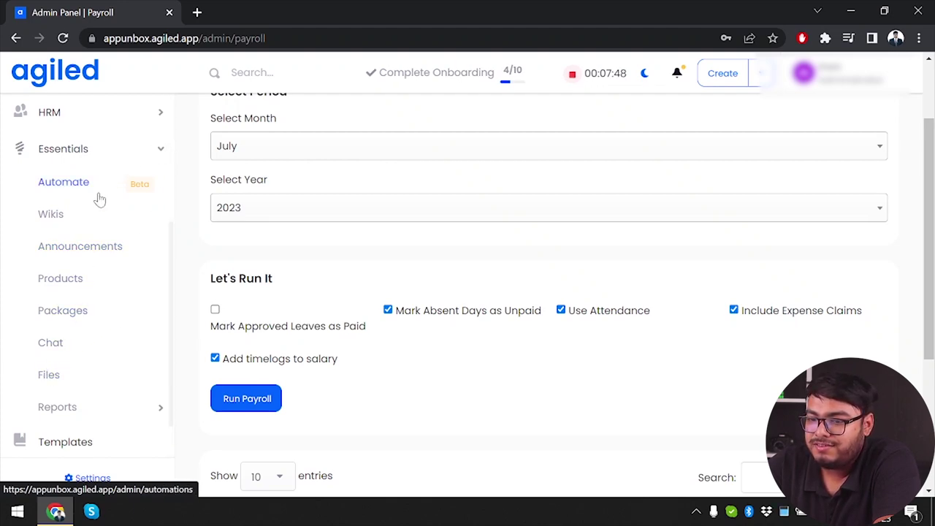
{"action": "left_click", "coordinate": [95, 285]}
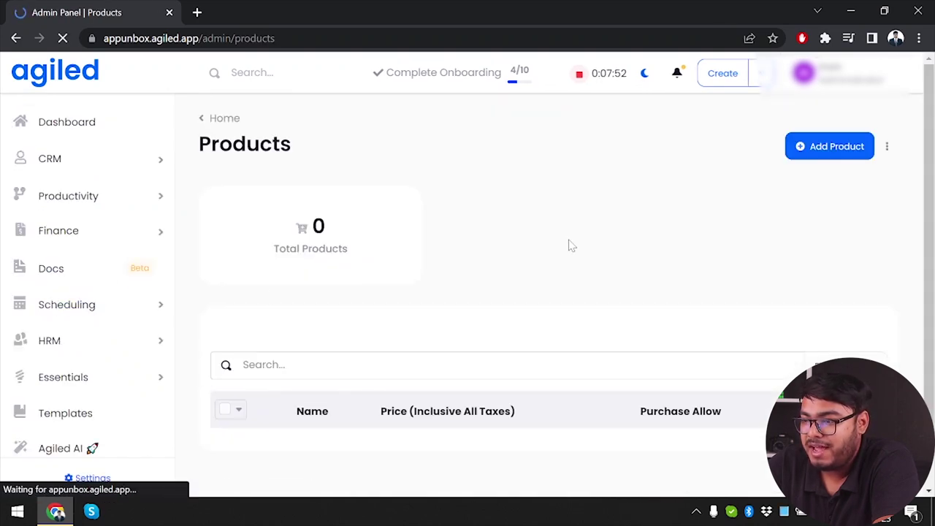
{"action": "scroll", "coordinate": [569, 245], "scroll_direction": "up", "scroll_amount": 1}
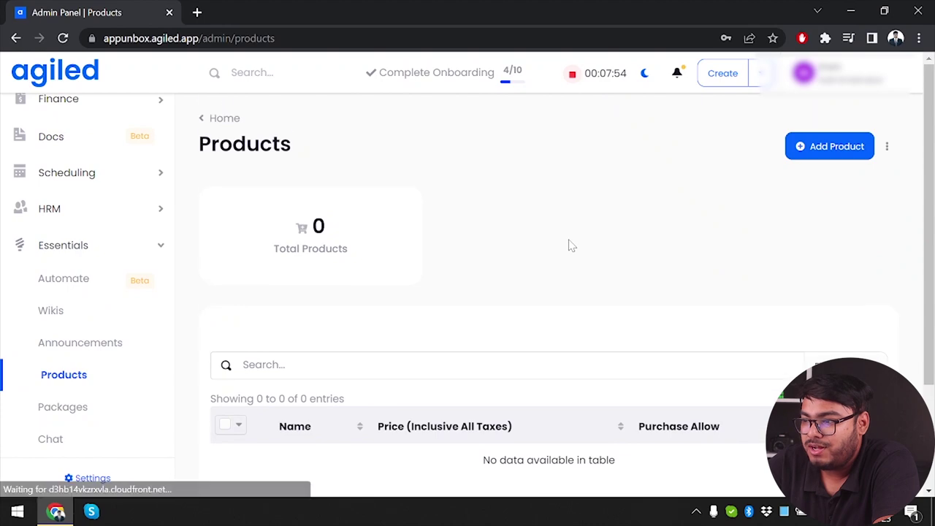
{"action": "left_click", "coordinate": [78, 413]}
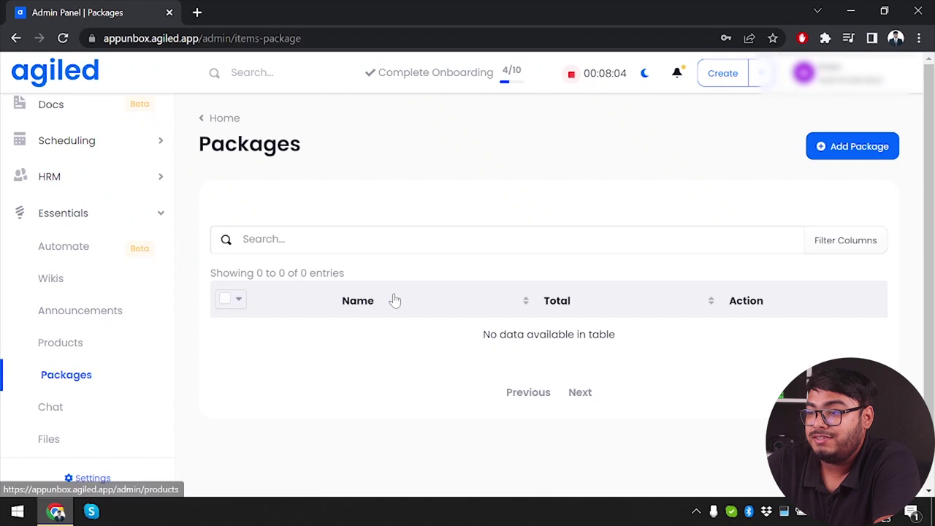
{"action": "scroll", "coordinate": [394, 299], "scroll_direction": "down", "scroll_amount": 1}
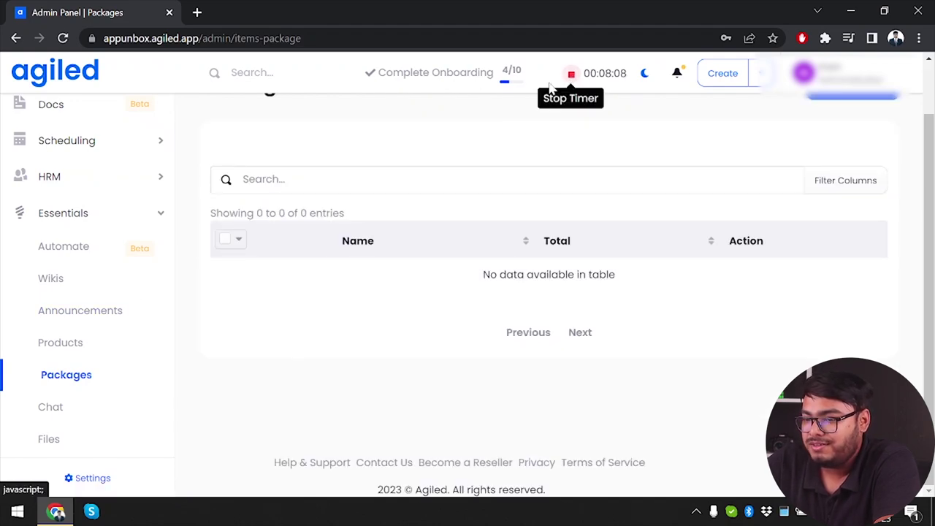
{"action": "left_click", "coordinate": [57, 413]}
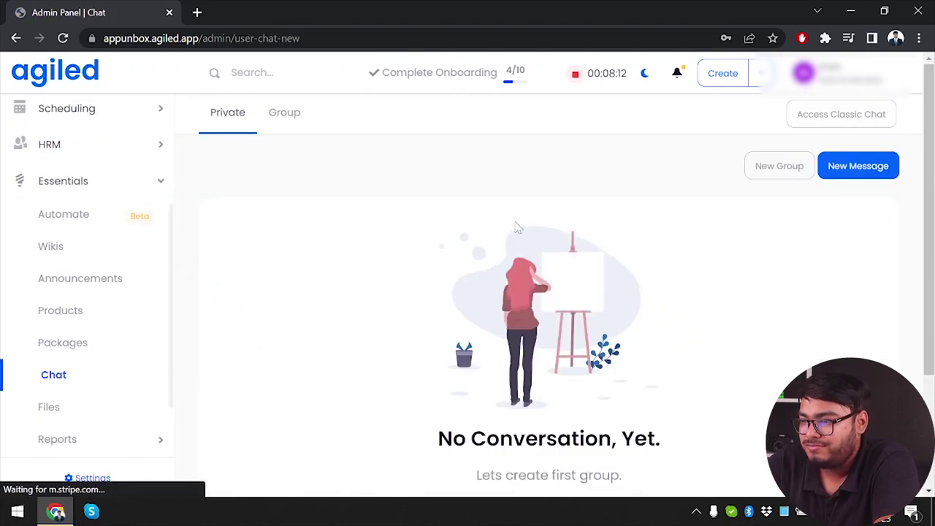
{"action": "scroll", "coordinate": [367, 402], "scroll_direction": "down", "scroll_amount": 3}
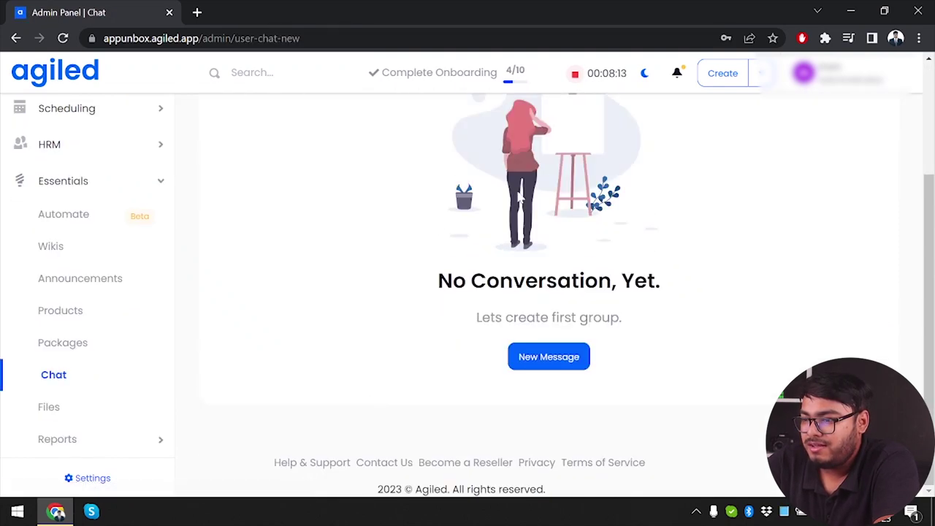
Open the Time Tracker and stop the running "going" timer for task1 of the test project.
{"action": "left_click", "coordinate": [575, 73]}
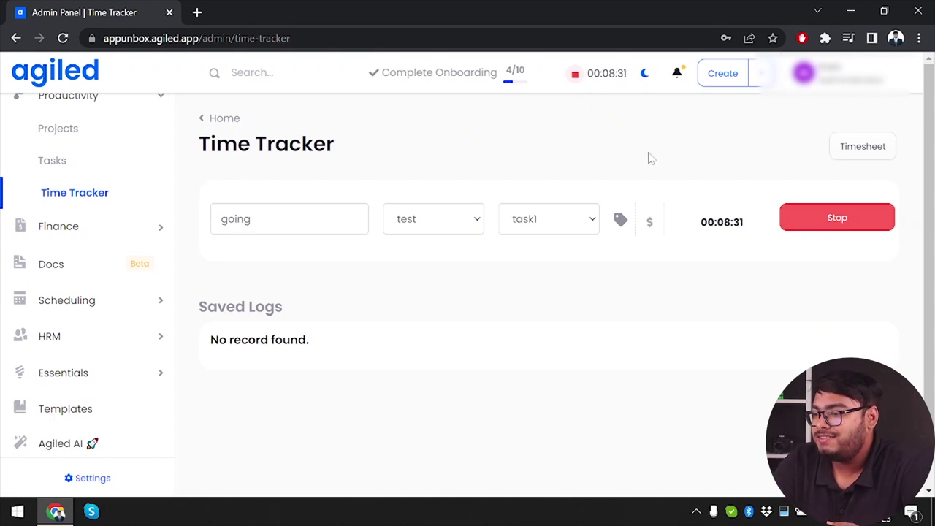
{"action": "left_click", "coordinate": [863, 216]}
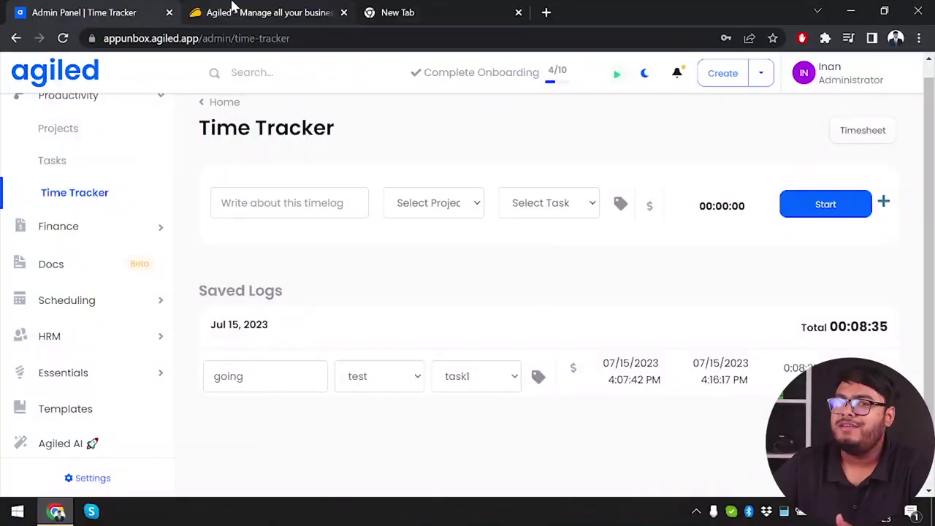
Switch to Agiled's AppSumo deal page and examine the lifetime deal's price and discount.
{"action": "left_click", "coordinate": [232, 6]}
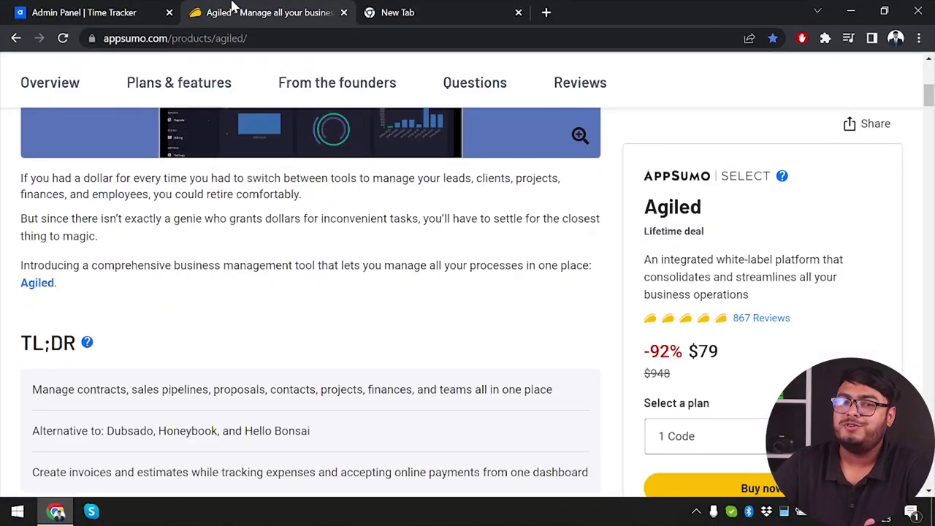
{"action": "scroll", "coordinate": [487, 250], "scroll_direction": "down", "scroll_amount": 1}
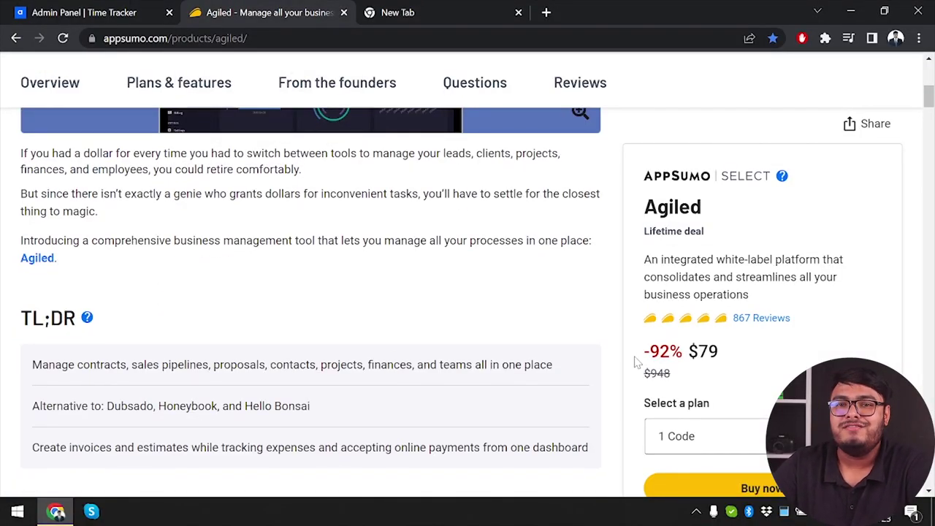
{"action": "double_click", "coordinate": [703, 351]}
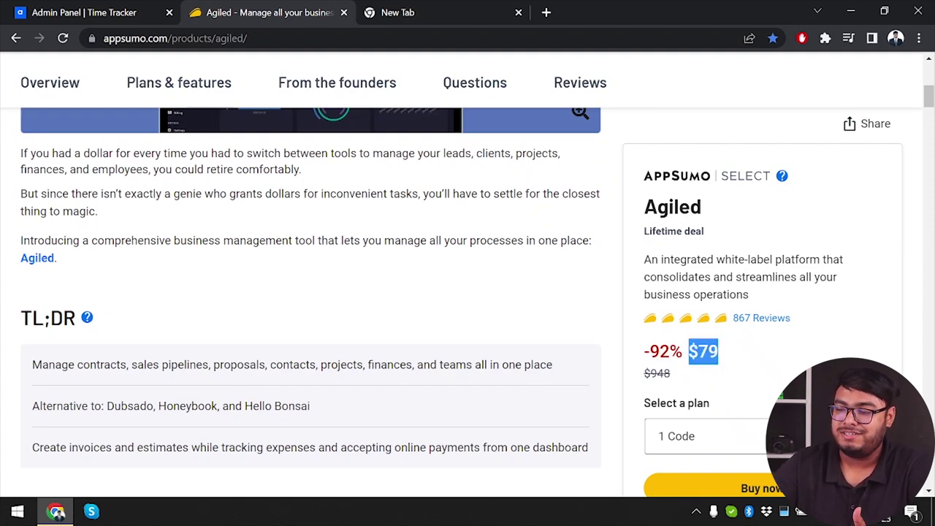
{"action": "double_click", "coordinate": [659, 352]}
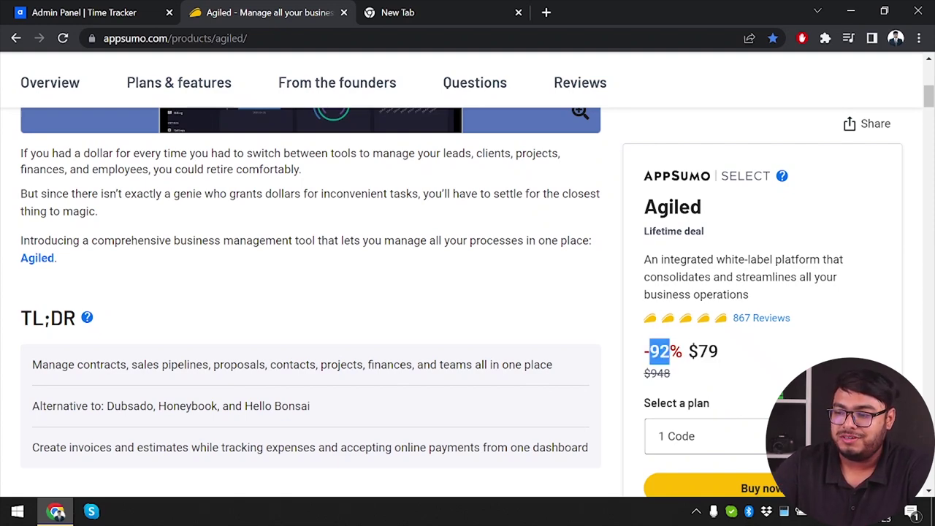
Read through the deal's overview down to Plans & features and highlight the money-back guarantee text.
{"action": "scroll", "coordinate": [223, 361], "scroll_direction": "down", "scroll_amount": 15}
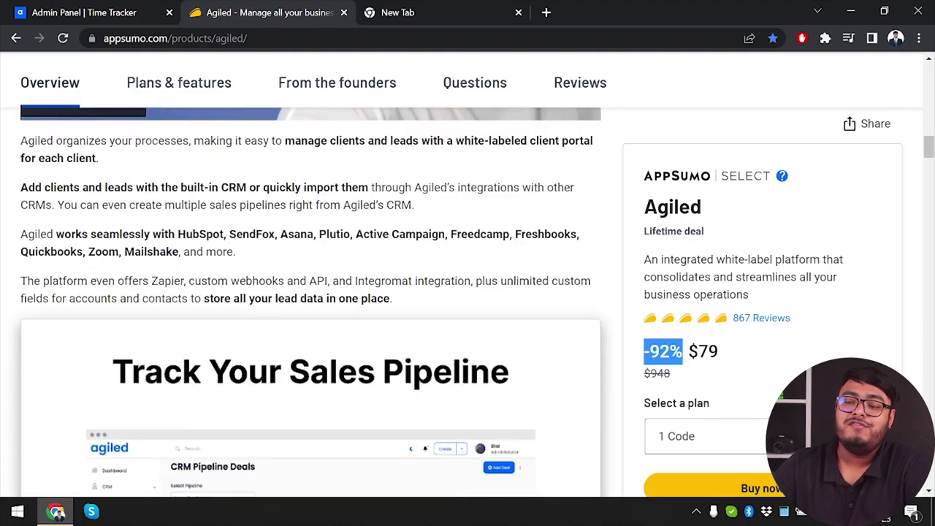
{"action": "scroll", "coordinate": [226, 358], "scroll_direction": "down", "scroll_amount": 15}
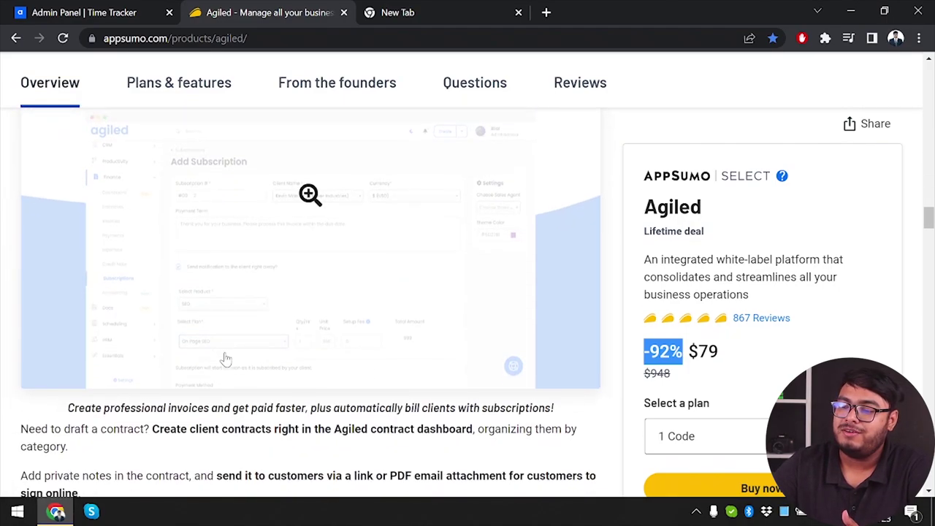
{"action": "scroll", "coordinate": [226, 357], "scroll_direction": "down", "scroll_amount": 15}
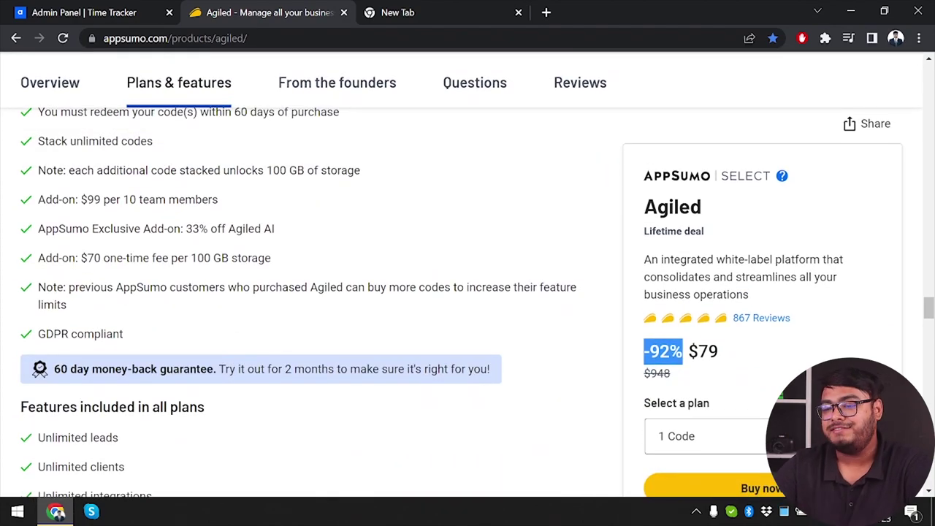
{"action": "triple_click", "coordinate": [270, 369]}
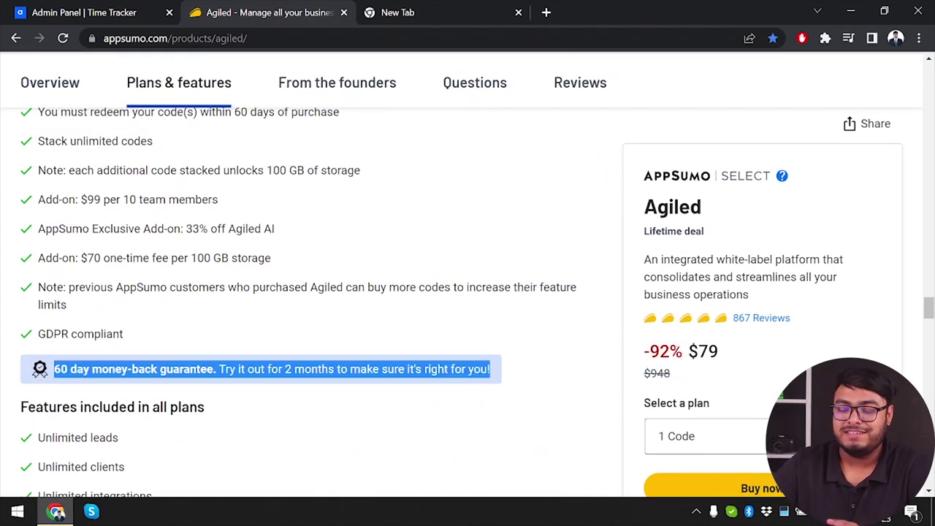